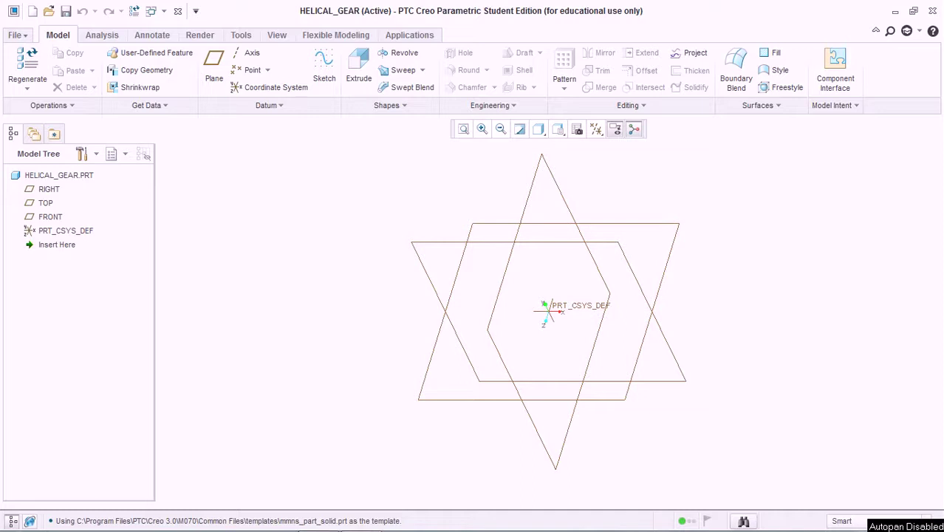
Sketch a circle centred on the coordinate origin on the FRONT plane, with RIGHT as the orientation reference.
left_click(318, 525)
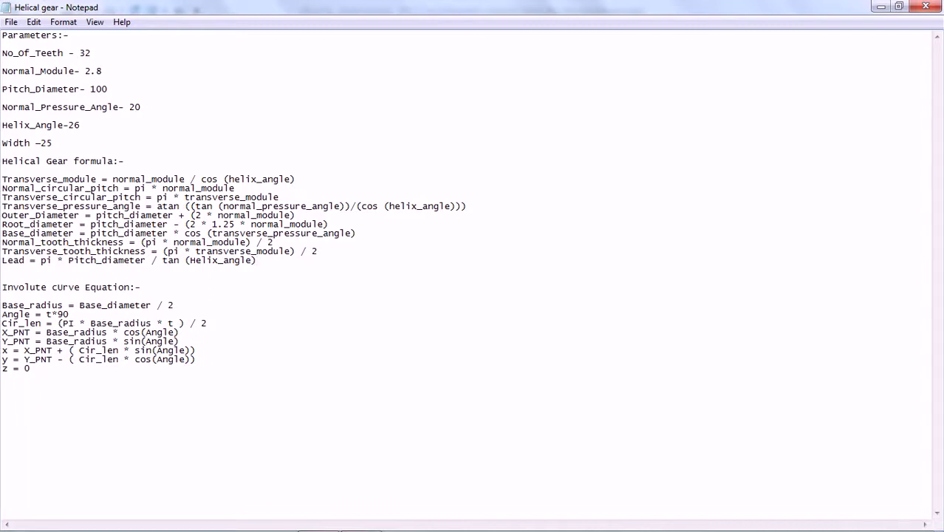
left_click(363, 520)
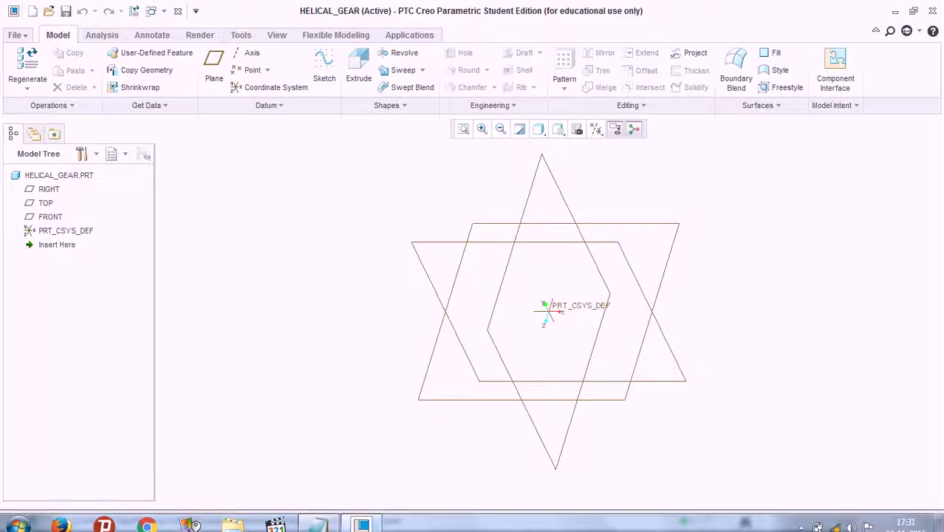
left_click(324, 70)
left_click(50, 217)
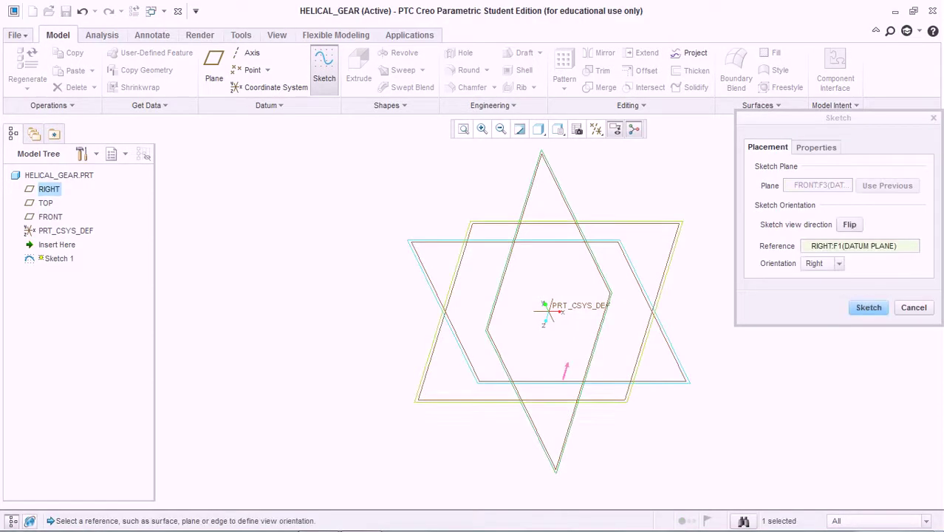
left_click(868, 306)
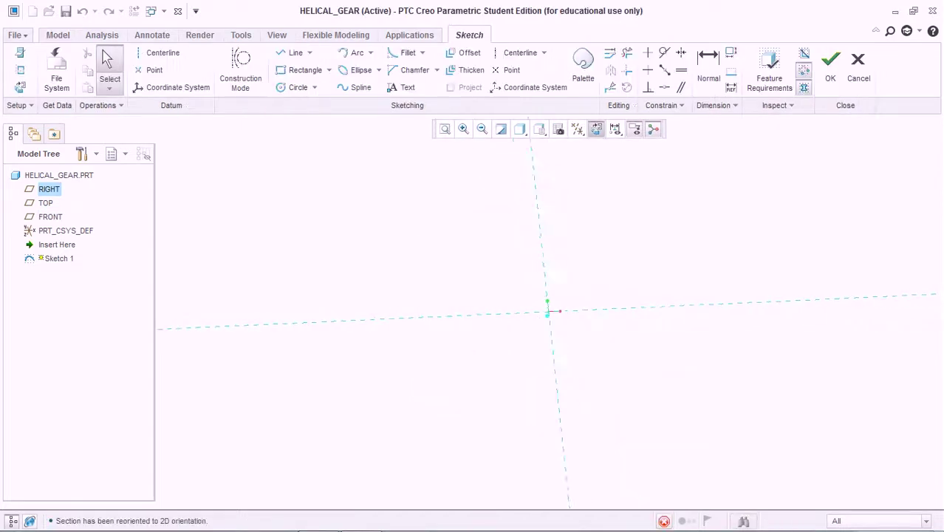
left_click(297, 87)
left_click(548, 311)
left_click(632, 390)
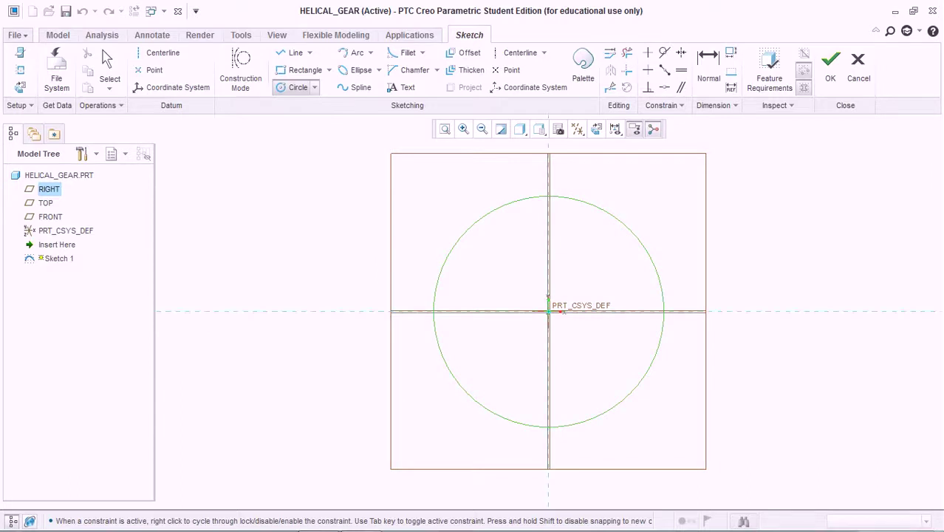
left_click(660, 415)
left_click(830, 66)
left_click(786, 278)
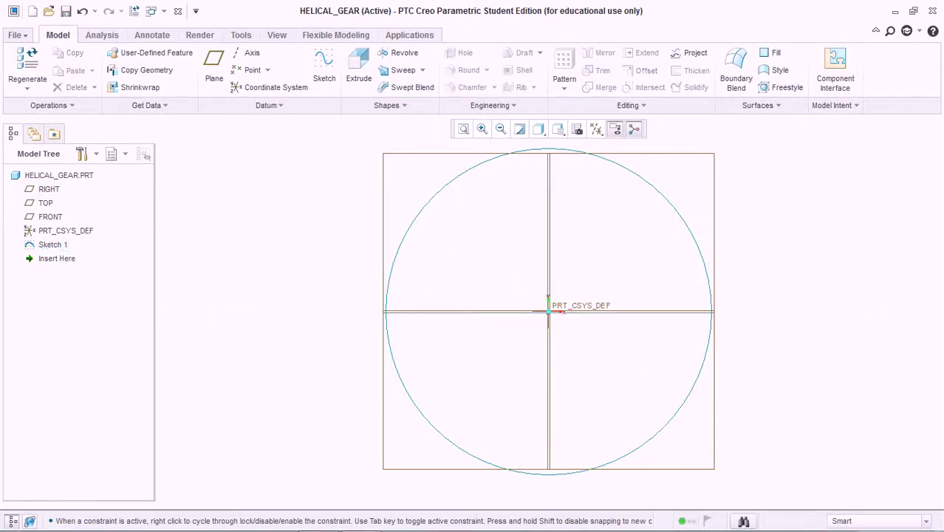
Turn off the display of all datum axes, points, coordinate systems and planes.
scroll(785, 278, "up", 3)
left_click(596, 129)
left_click(635, 207)
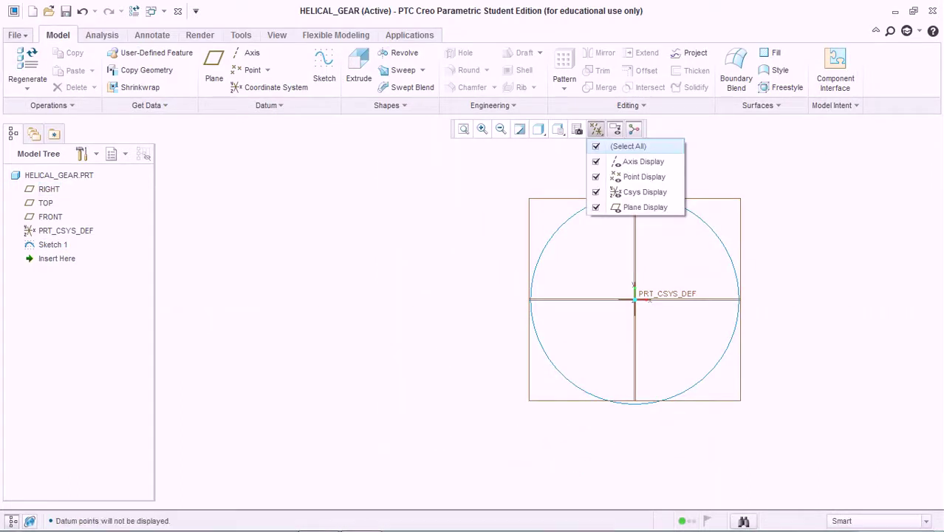
scroll(379, 250, "up", 1)
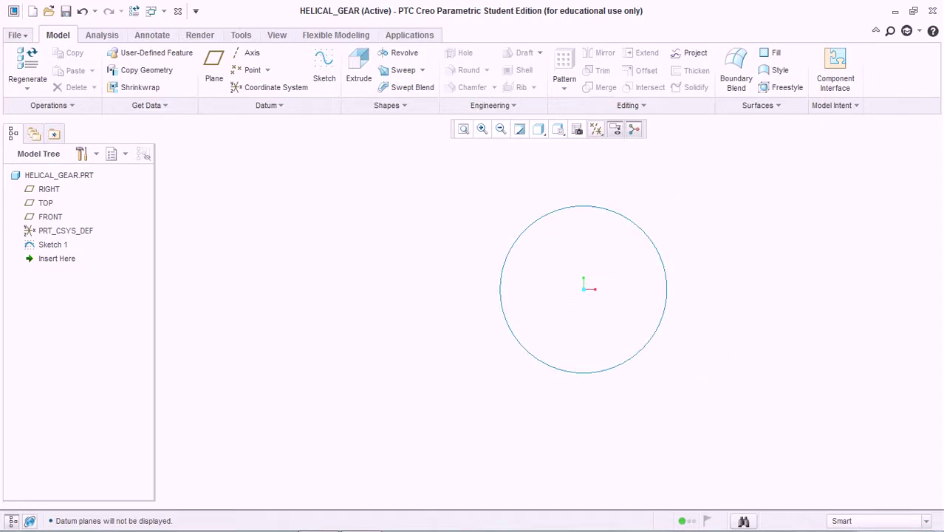
scroll(693, 223, "up", 1)
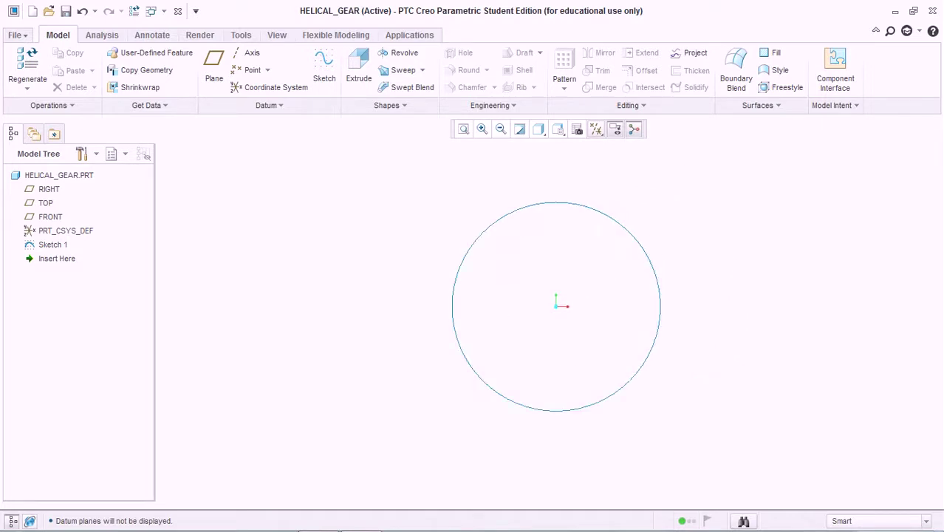
Extrude the circle sketch into a solid cylinder at the default depth.
left_click(359, 70)
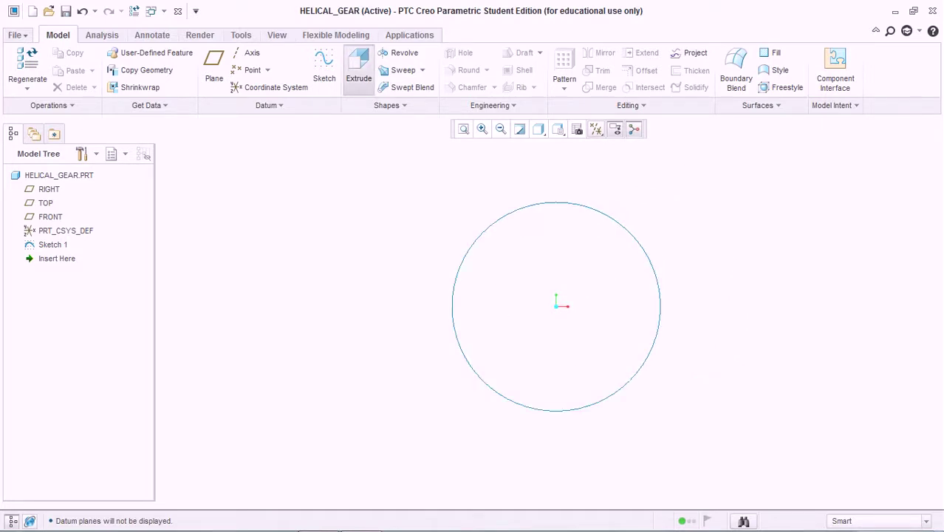
left_click(554, 300)
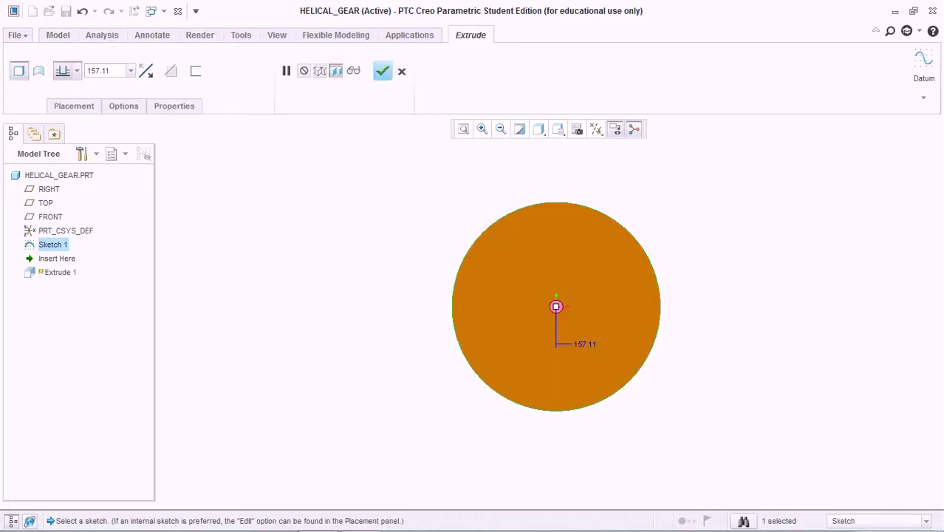
middle_click(554, 300)
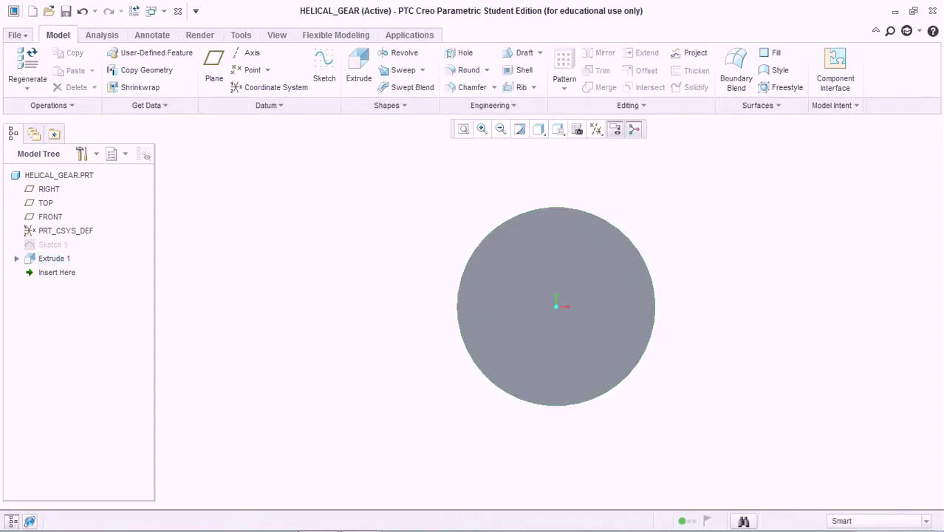
Add a new part parameter and try to paste the name No_Of_Teeth copied from the Helical gear notes in Notepad.
left_click(834, 105)
left_click(849, 152)
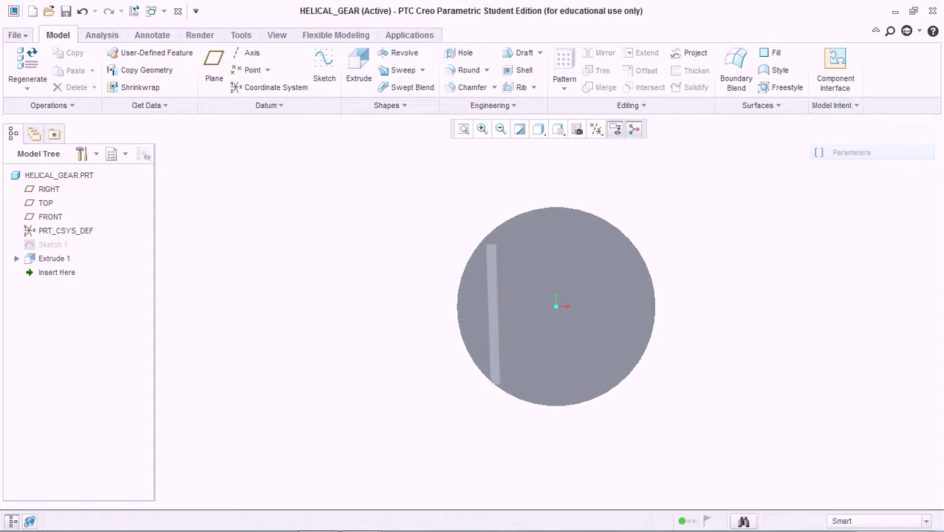
left_click(332, 521)
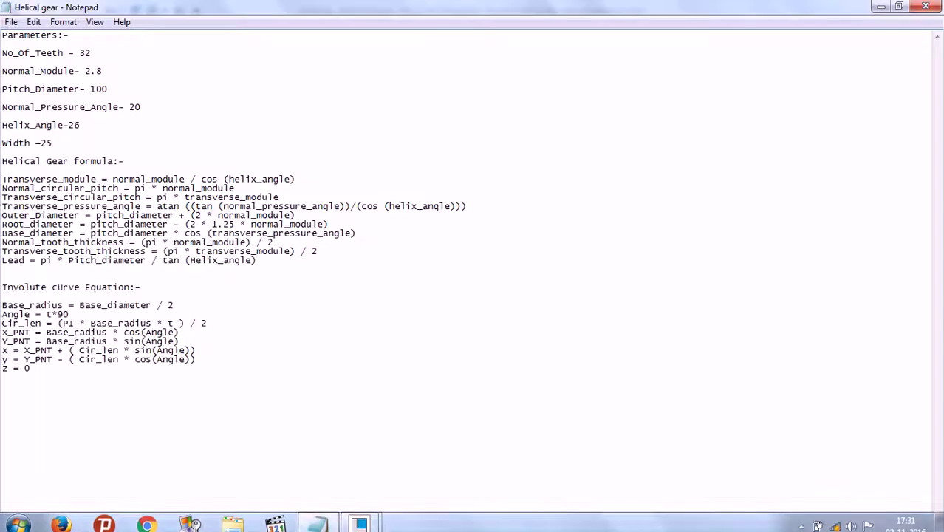
left_click_drag(64, 53, 3, 53)
right_click(23, 52)
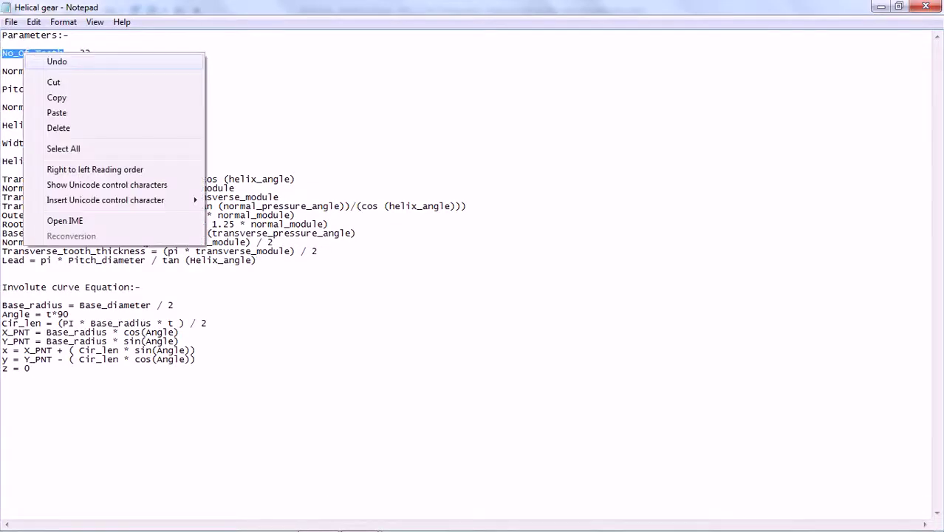
left_click(56, 97)
left_click(296, 449)
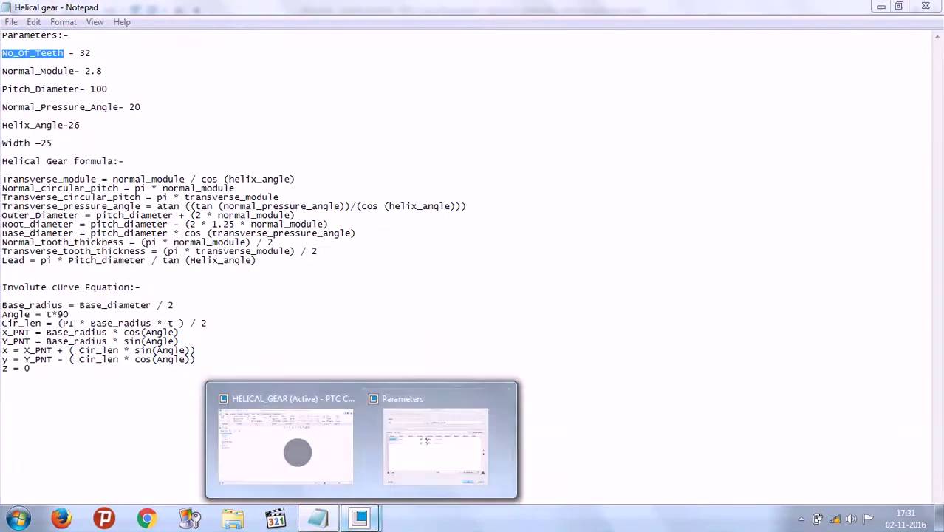
left_click(481, 406)
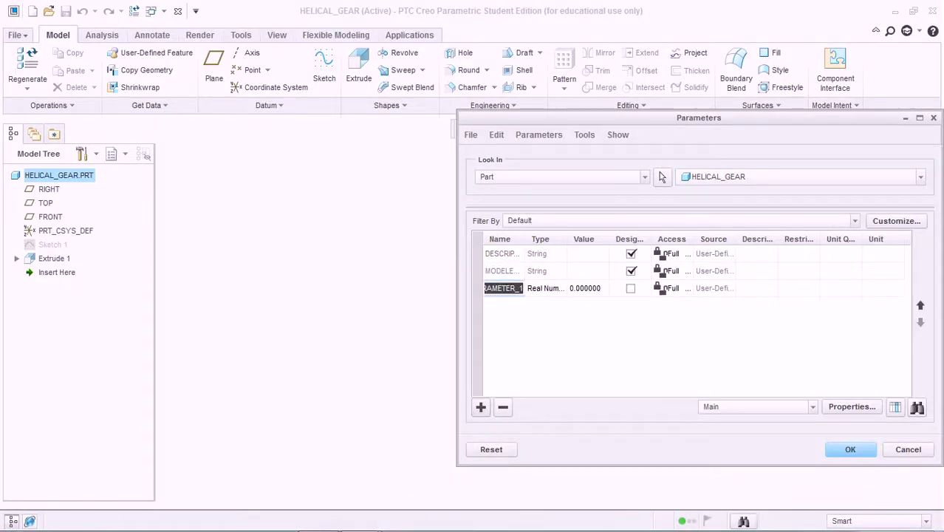
key("ctrl+v")
key("Return")
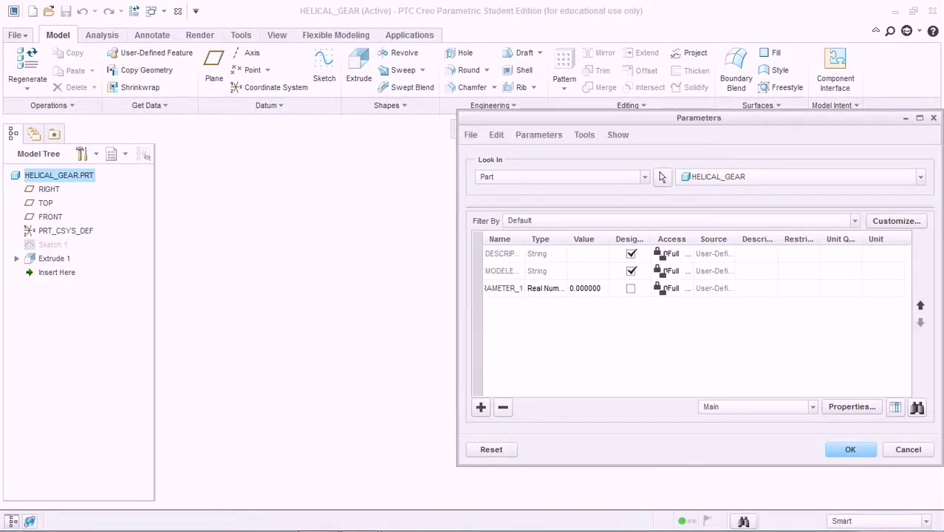
Name the new parameter No_of_Teeth and set its value to 32.
key("BackSpace")
type("No_o")
type("f_Tee")
type("th")
key("Tab")
type("32")
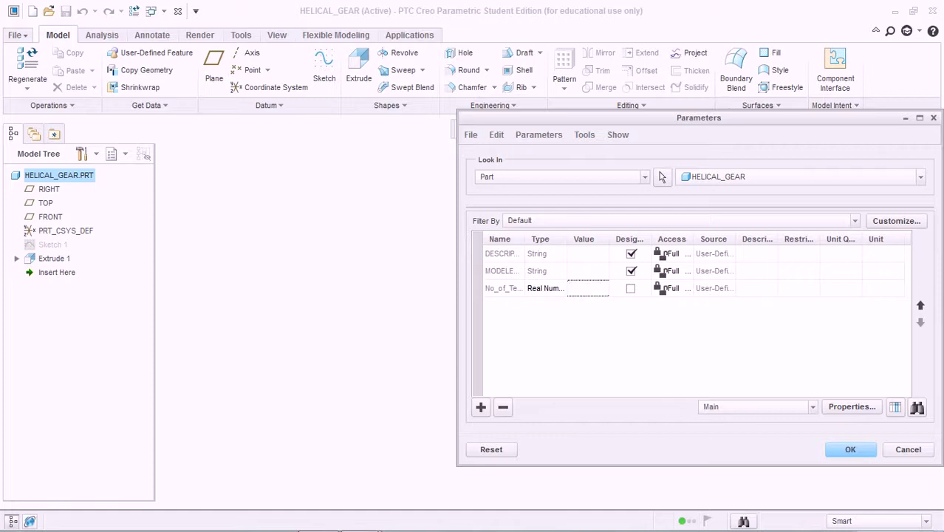
key("Return")
Add a part parameter named Normal_Module, copying the name from the Notepad notes, and set its value to 2.8.
left_click(481, 407)
left_click(359, 517)
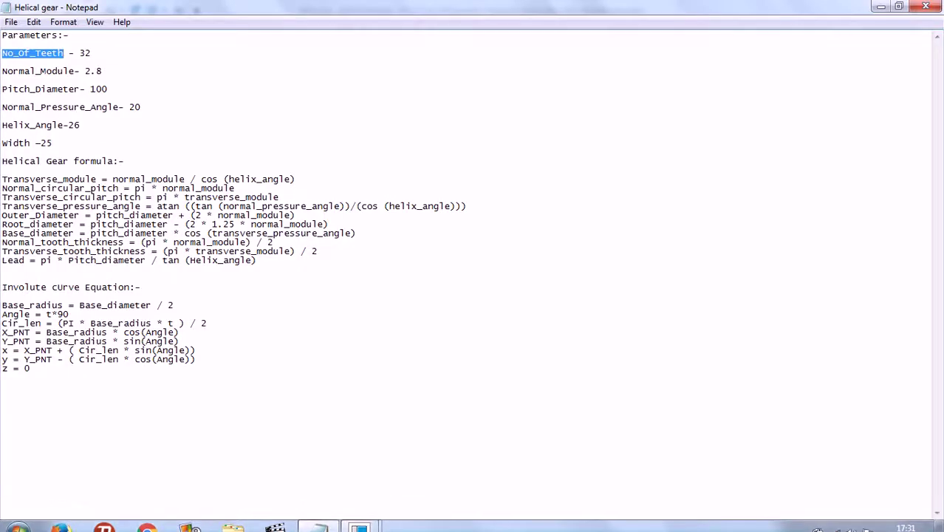
left_click_drag(75, 71, 1, 71)
right_click(12, 68)
left_click(40, 114)
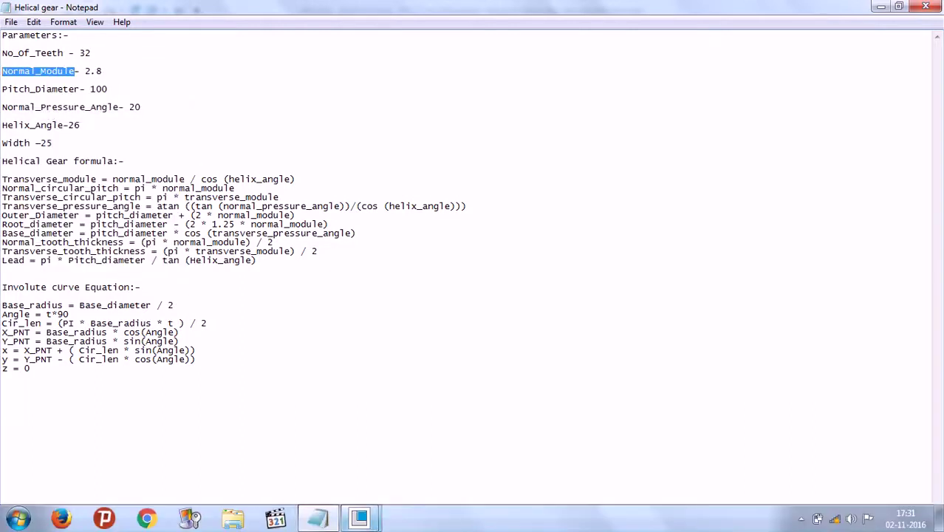
left_click(359, 518)
left_click(440, 449)
key("ctrl+v")
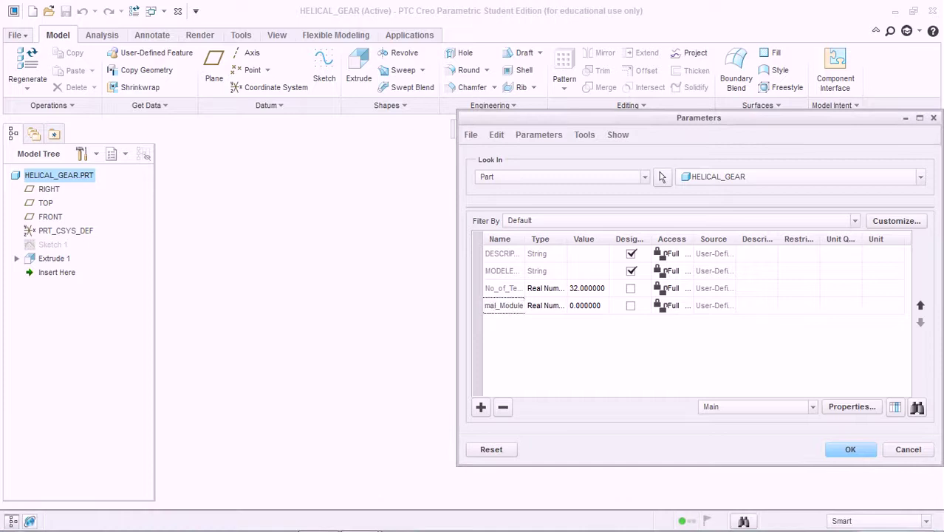
key("Tab")
type("2.8")
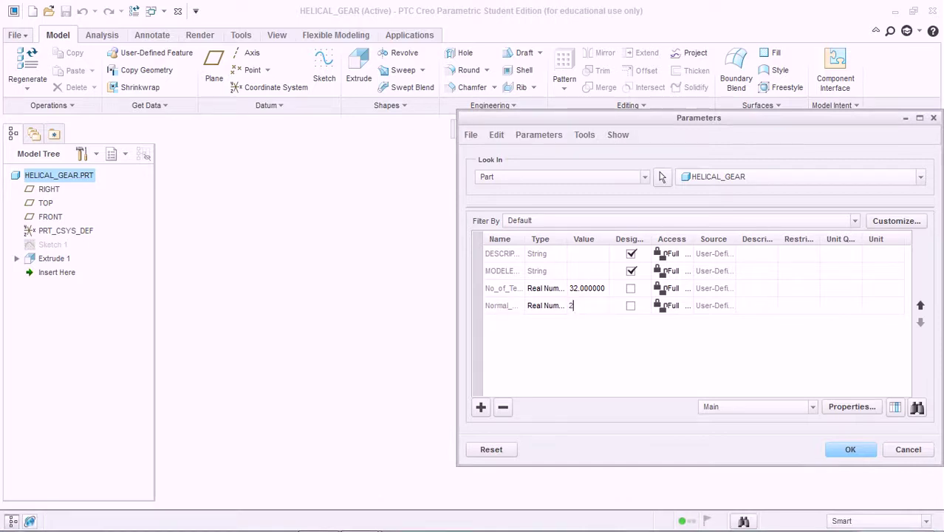
key("Return")
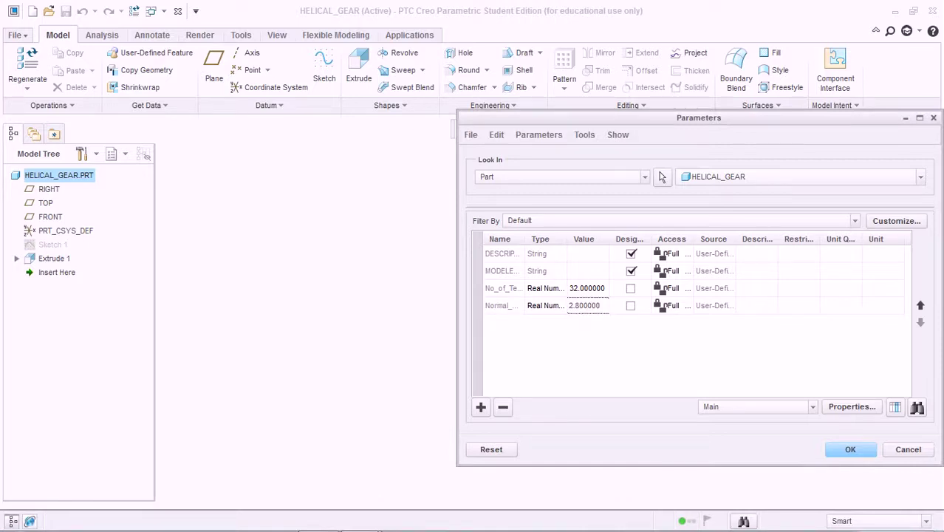
Add a part parameter named Pitch_Diameter, copying the name from the Notepad notes, and set its value to 100.
left_click(481, 407)
left_click(318, 521)
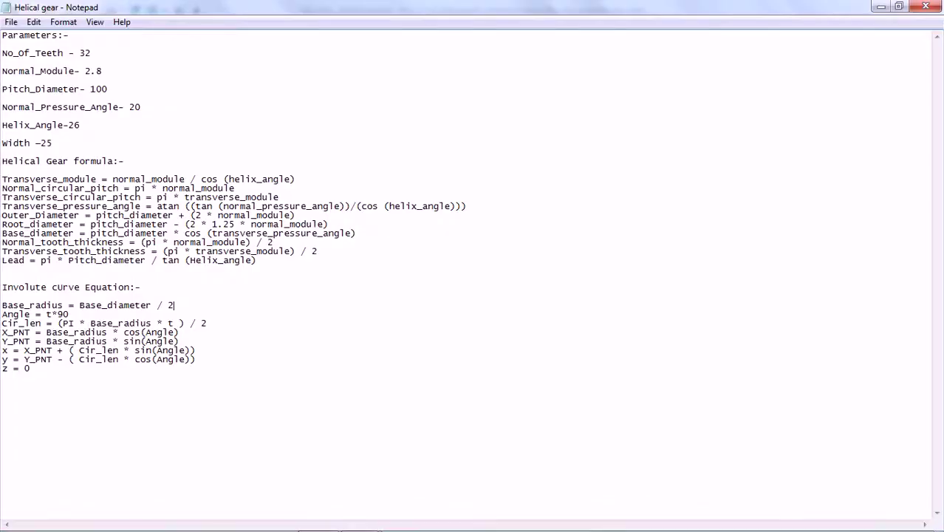
left_click_drag(79, 90, 2, 90)
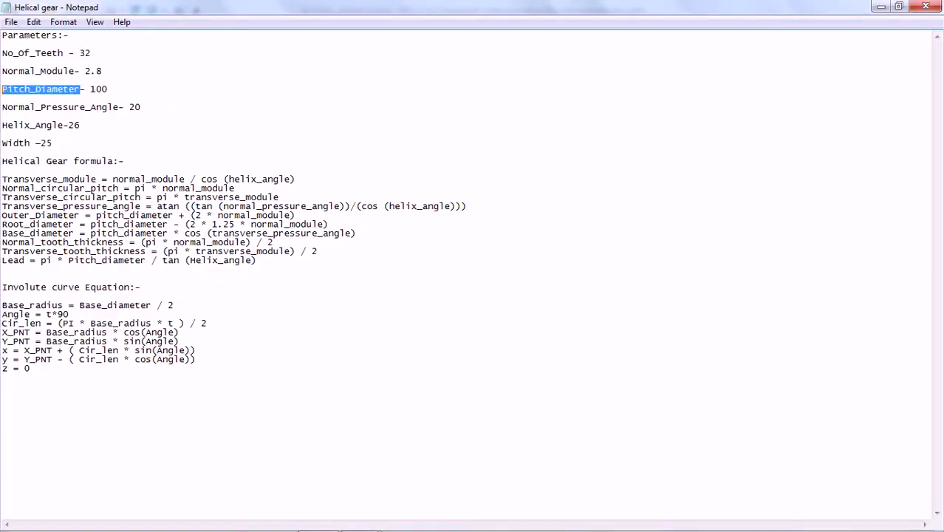
right_click(11, 89)
left_click(45, 136)
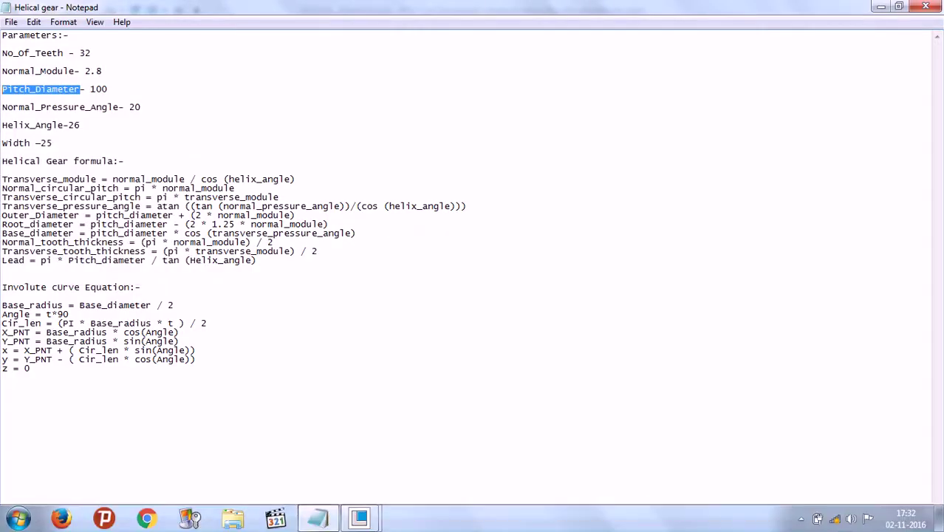
mouse_move(360, 517)
left_click(297, 458)
key("ctrl+v")
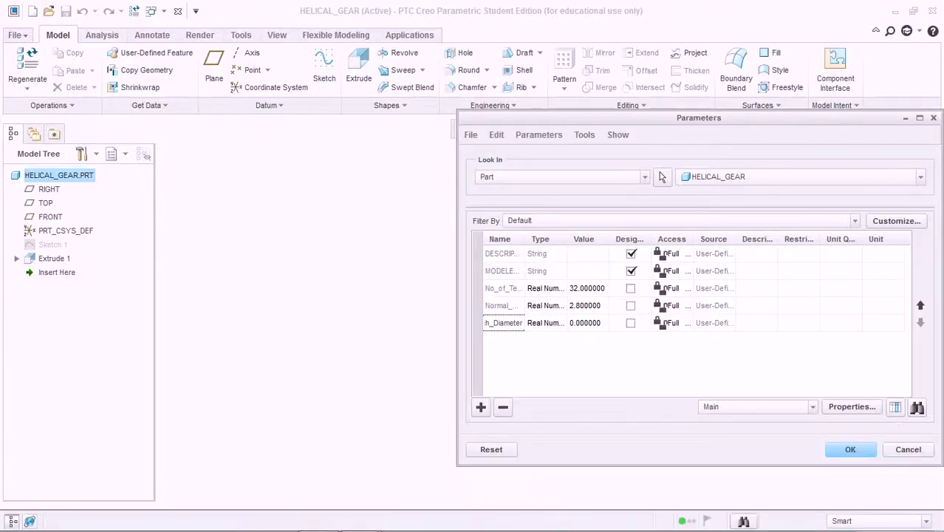
key("Tab")
type("100")
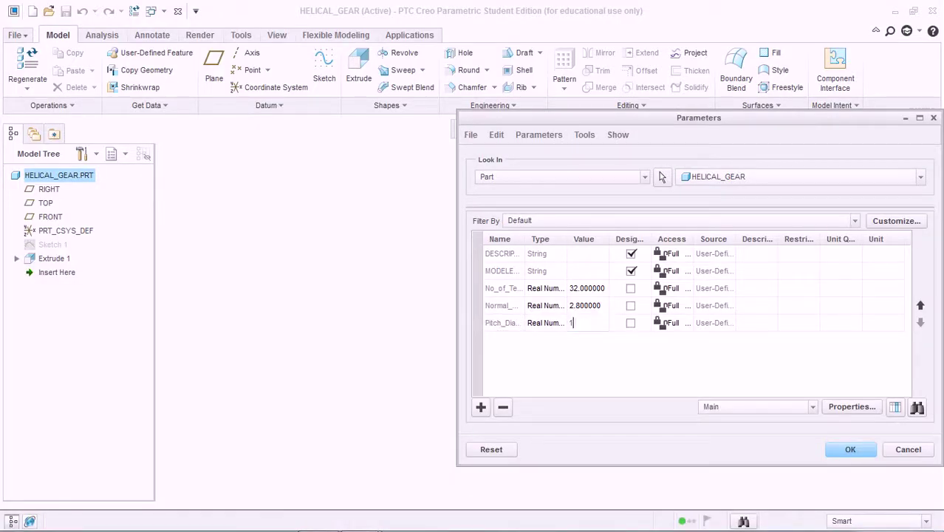
key("Return")
Add another part parameter and try to paste the name Normal_Pressure_Angle copied from the Notepad notes.
left_click(480, 408)
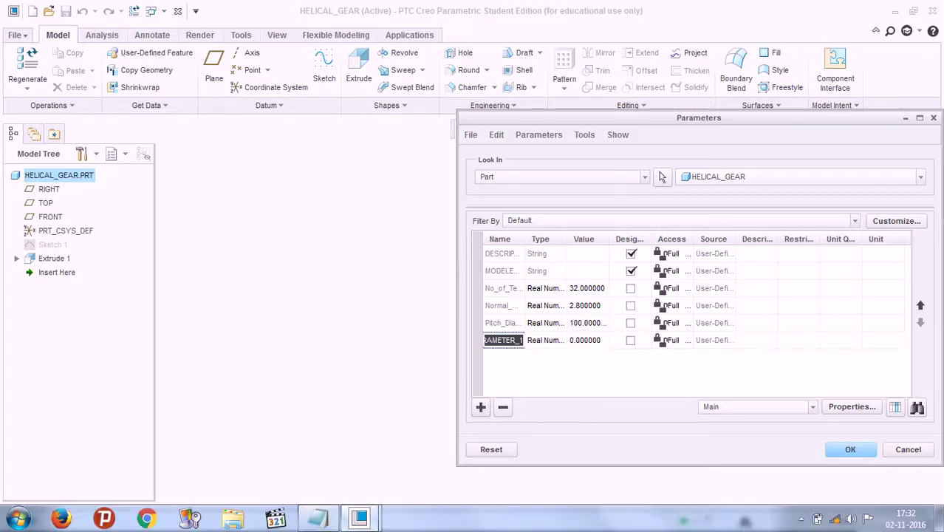
left_click(359, 517)
left_click(235, 233)
left_click_drag(119, 107, 2, 107)
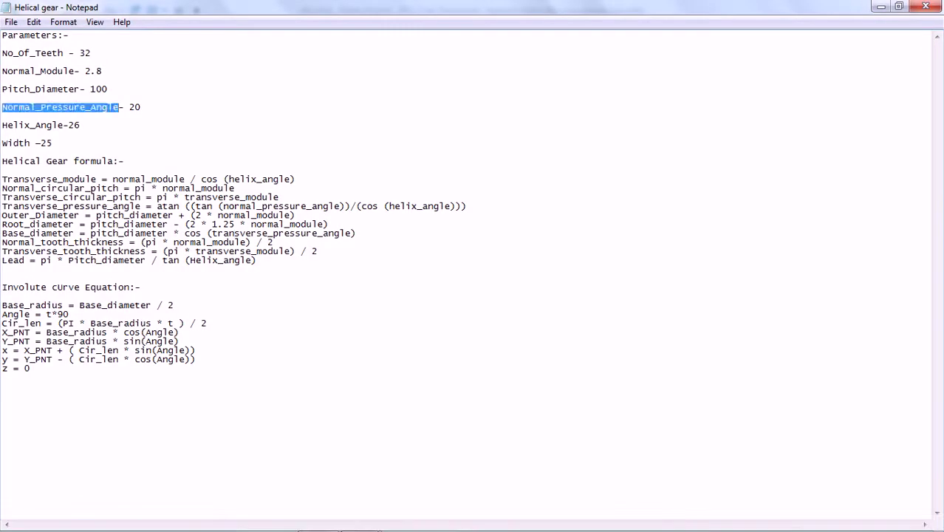
right_click(10, 105)
left_click(37, 150)
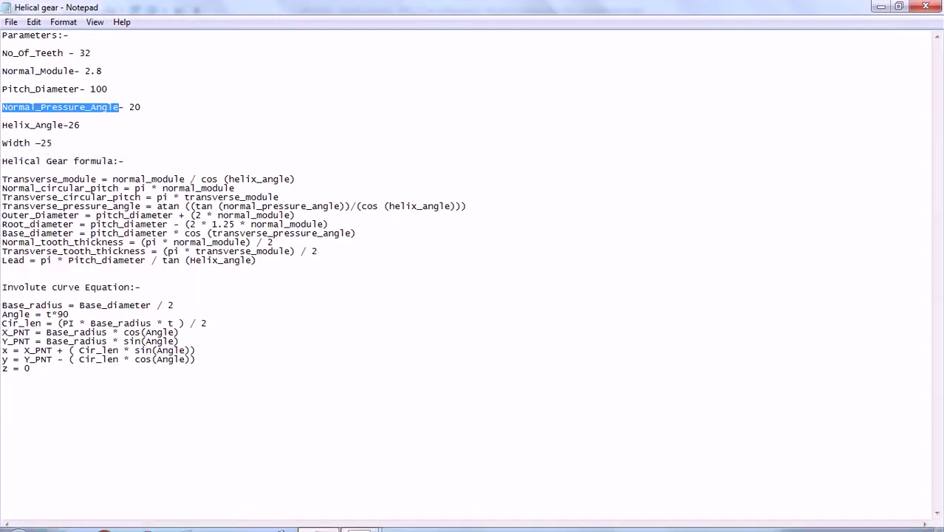
mouse_move(317, 517)
left_click(295, 389)
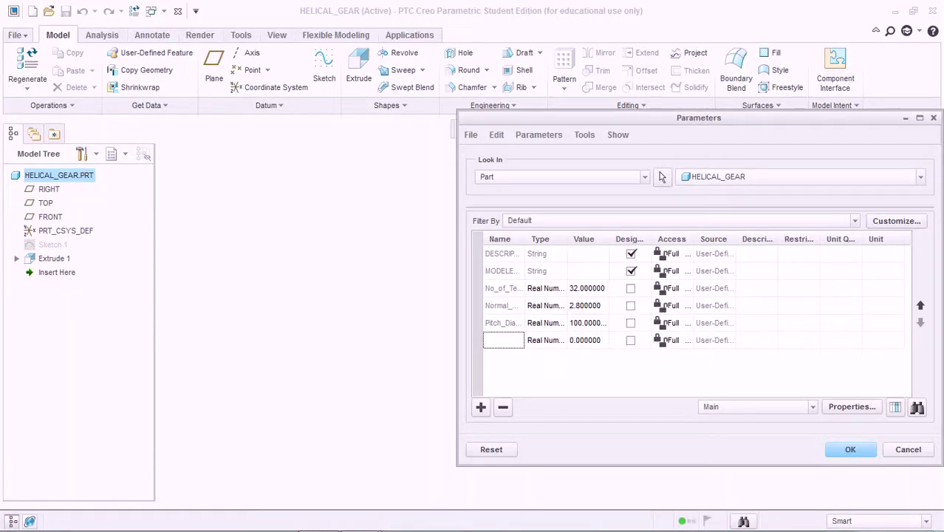
key("ctrl+v")
key("Return")
Name the new parameter Normal_Pressure_Angle and set its value to 20.
key("BackSpace")
type("Nor")
type("mal")
type("_Pressure")
type("_An")
type("gle")
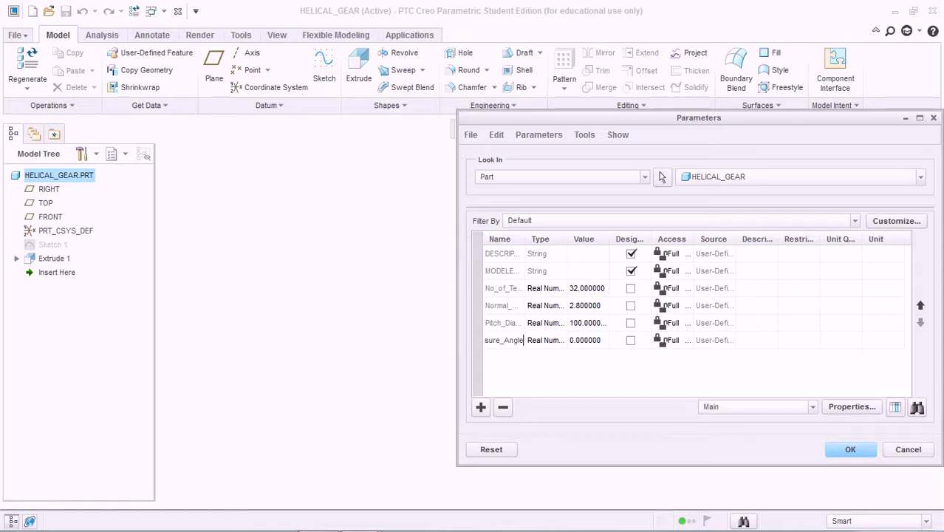
key("Tab")
type("20")
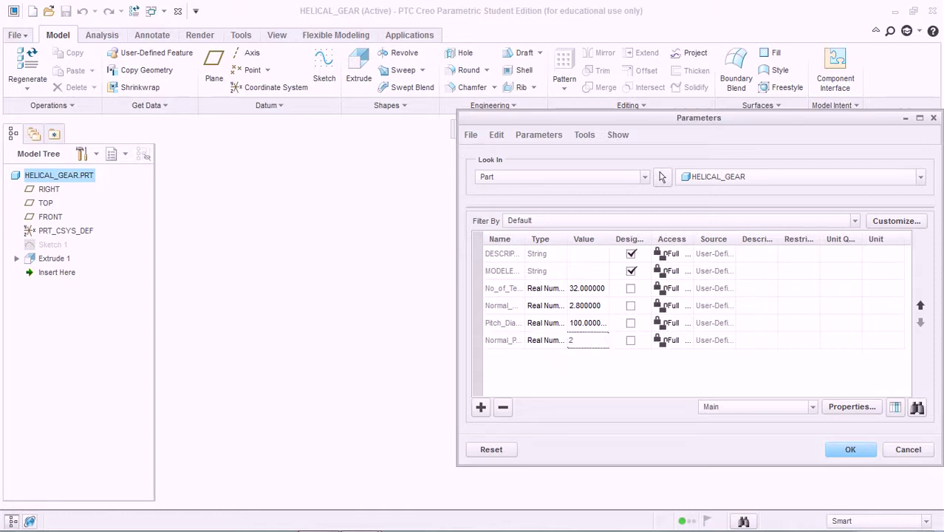
key("Return")
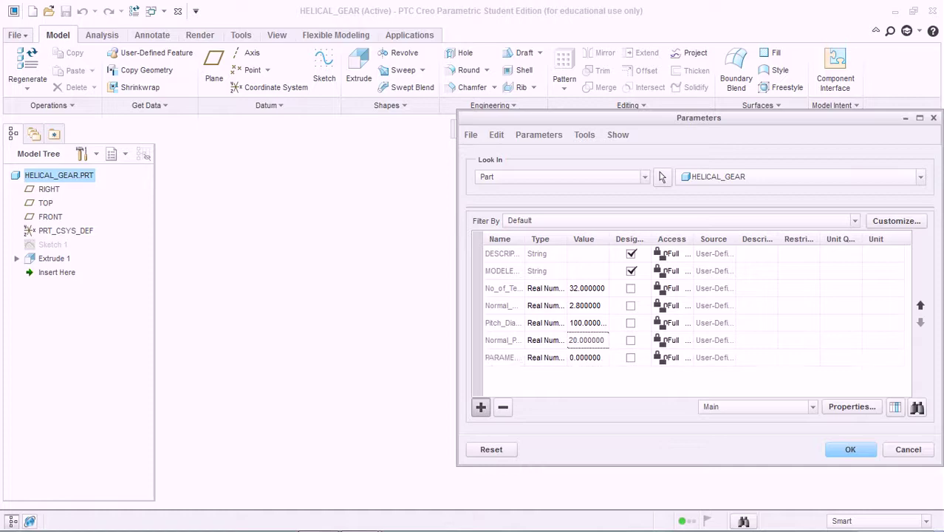
left_click(481, 408)
left_click(360, 518)
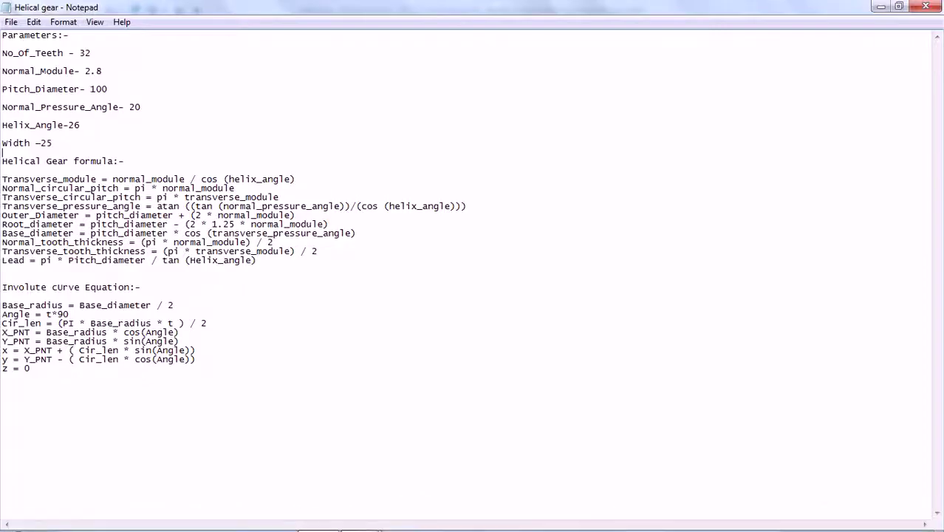
left_click_drag(64, 126, 3, 124)
right_click(12, 126)
left_click(45, 171)
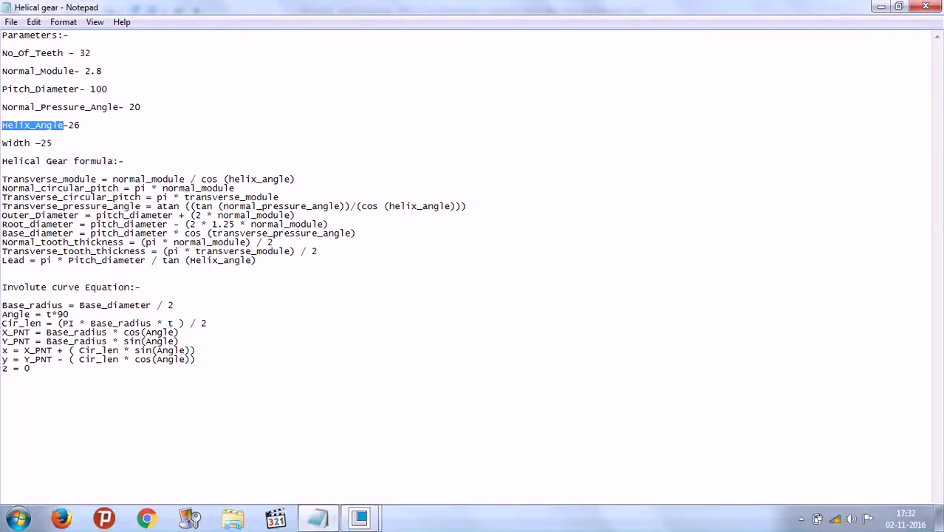
mouse_move(318, 518)
left_click(447, 439)
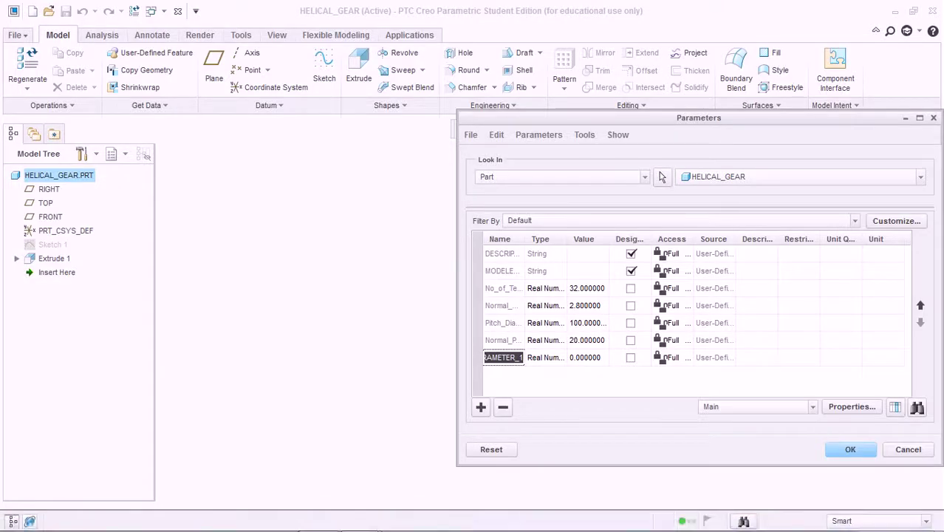
key("ctrl+v")
key("Return")
key("Return")
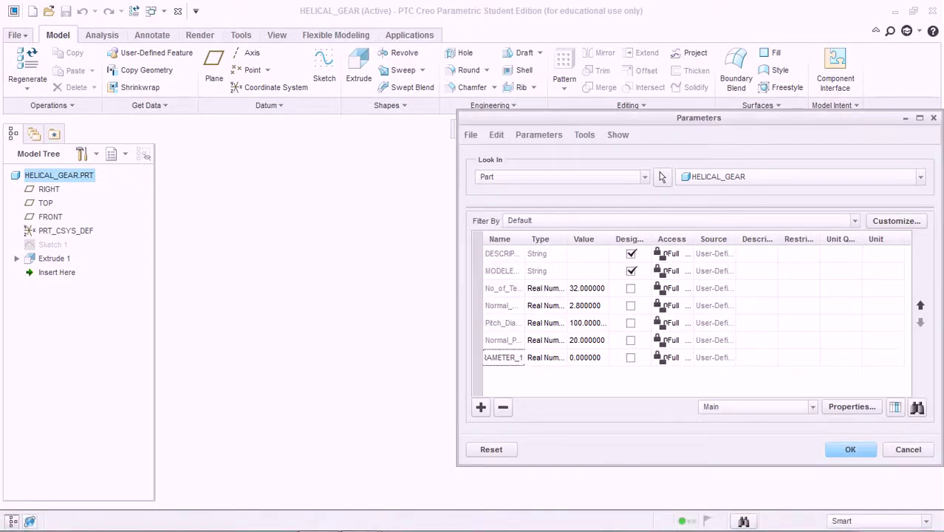
key("Delete")
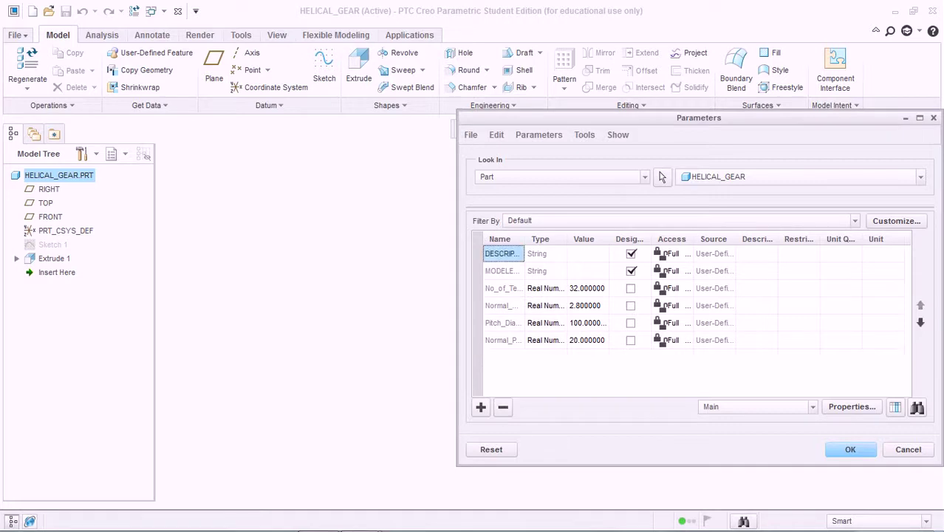
Add a part parameter named Helix_Angle and set its value to 26.
left_click(503, 341)
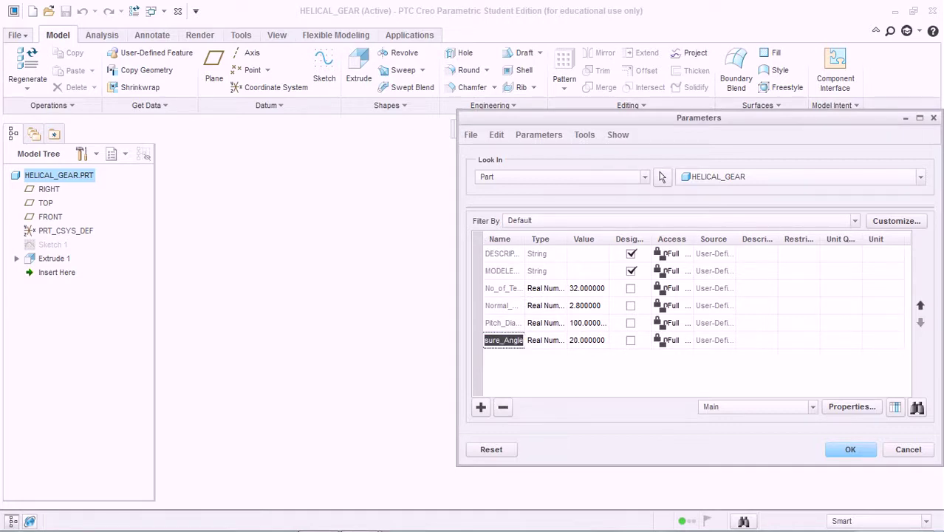
left_click(481, 407)
key("BackSpace")
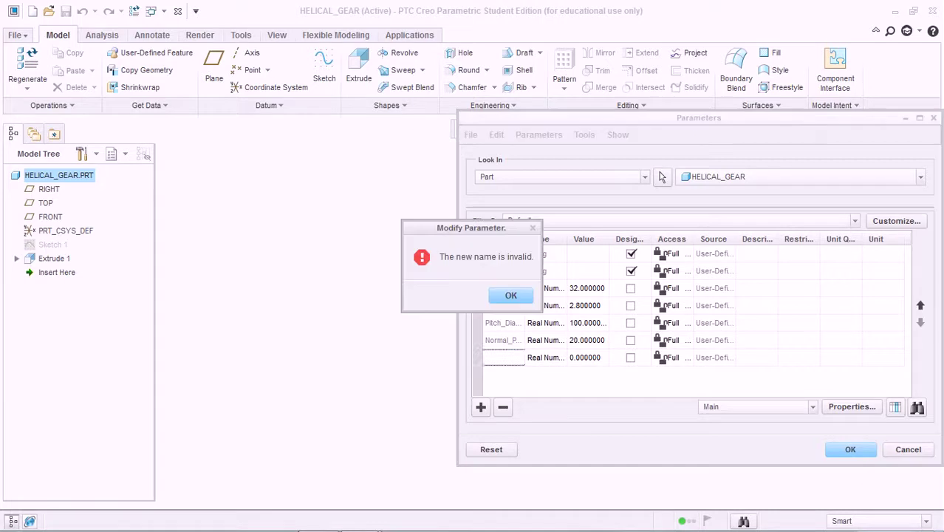
key("Return")
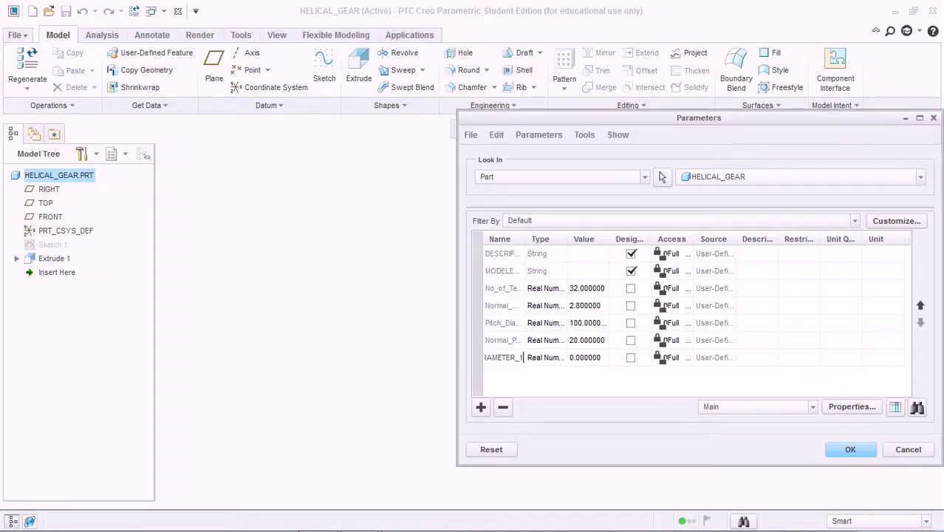
type("Helix_Angle")
key("Tab")
type("26")
key("Return")
Add a part parameter named Width with the value 25 and accept the parameter list.
left_click(481, 407)
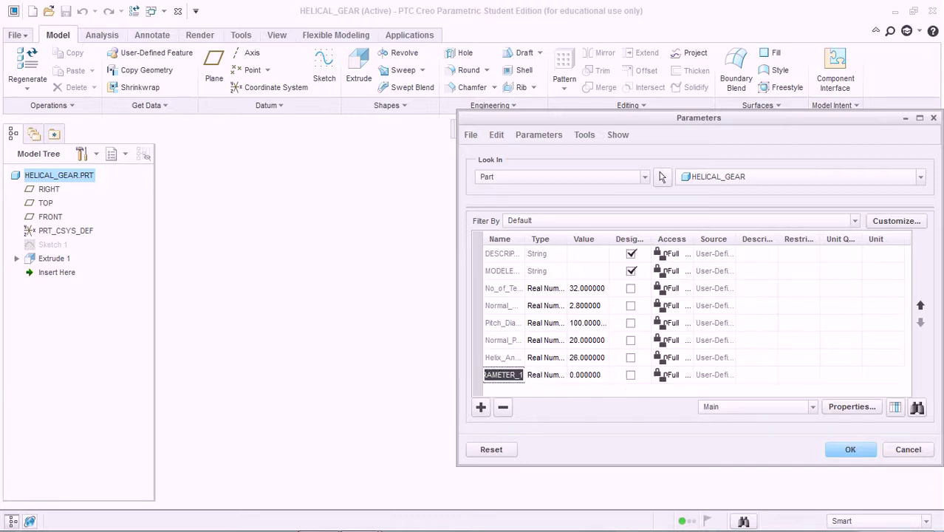
type("W")
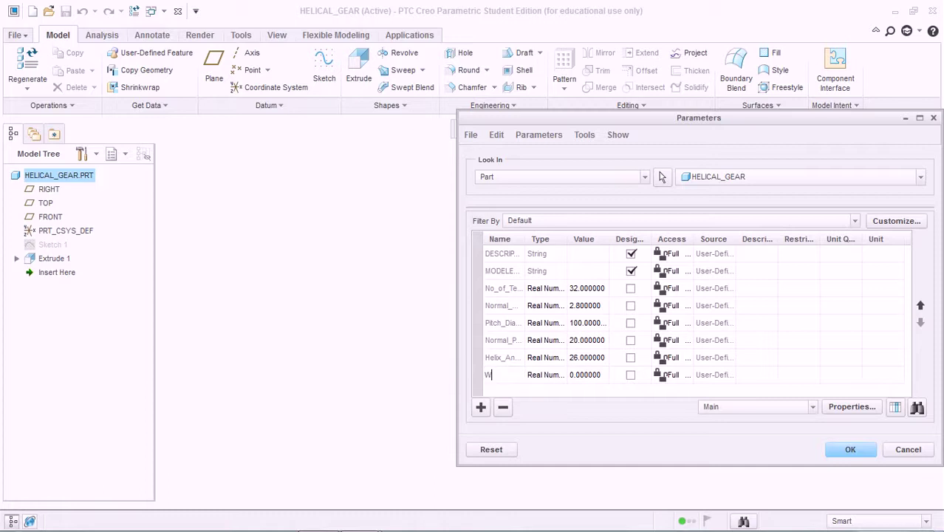
type("idth")
key("Return")
key("Tab")
type("25")
key("Return")
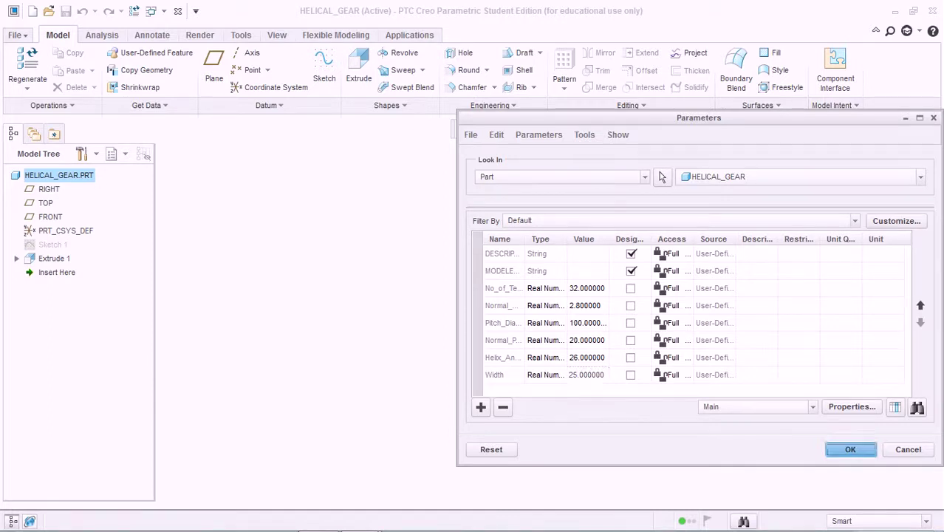
key("Return")
Copy the helical gear formulas, from Transverse_module through Lead, out of the Notepad notes and paste them into the part's relations.
left_click(835, 105)
left_click(847, 182)
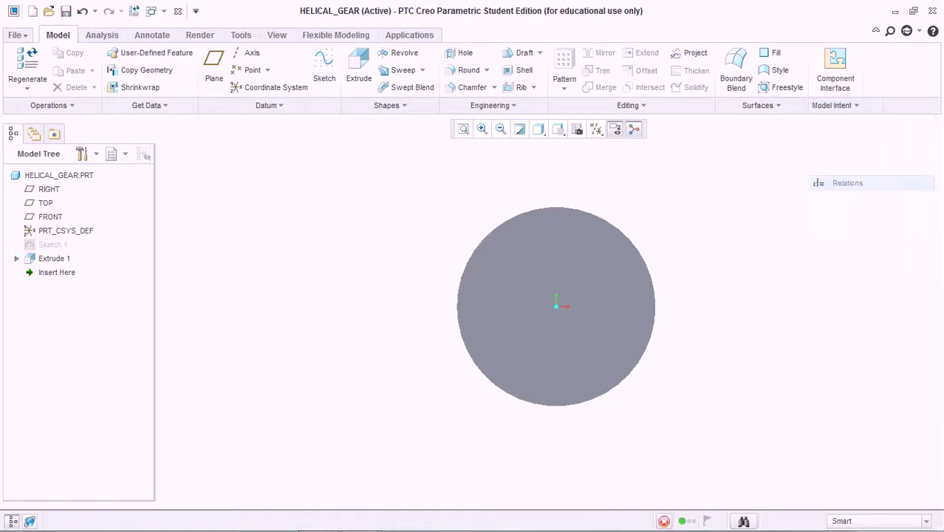
left_click(359, 517)
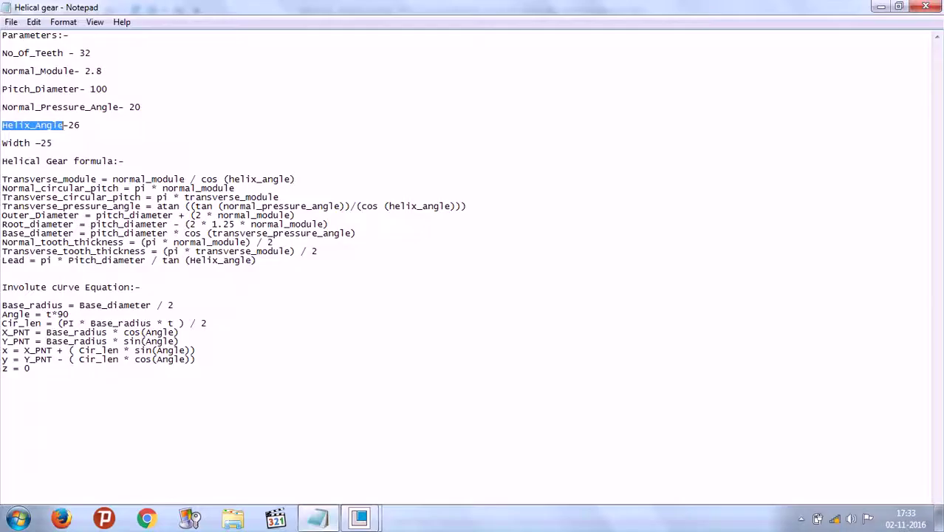
left_click_drag(257, 260, 1, 180)
right_click(7, 179)
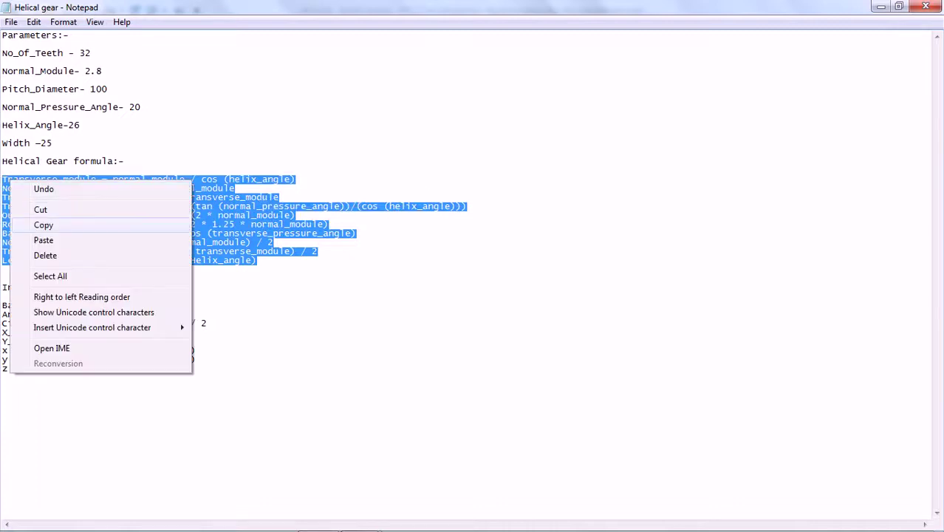
left_click(45, 224)
left_click(317, 518)
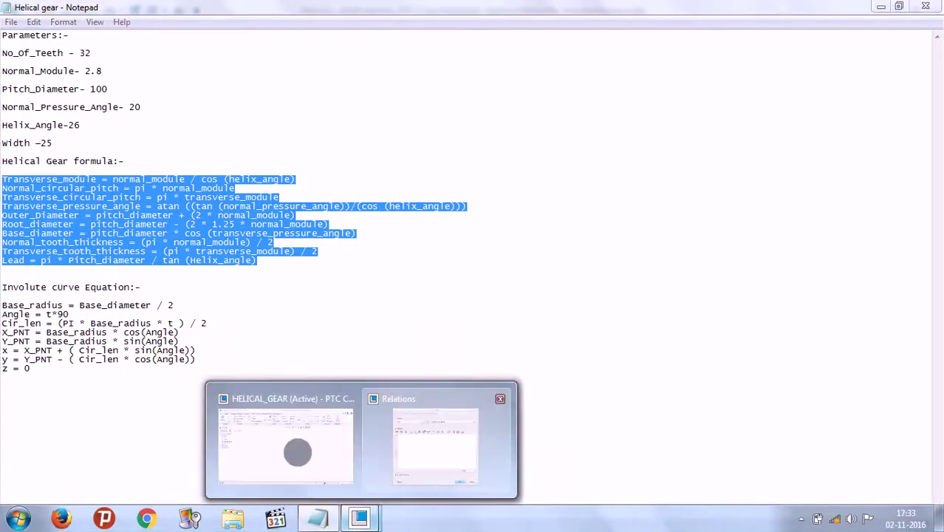
left_click(436, 436)
key("ctrl+v")
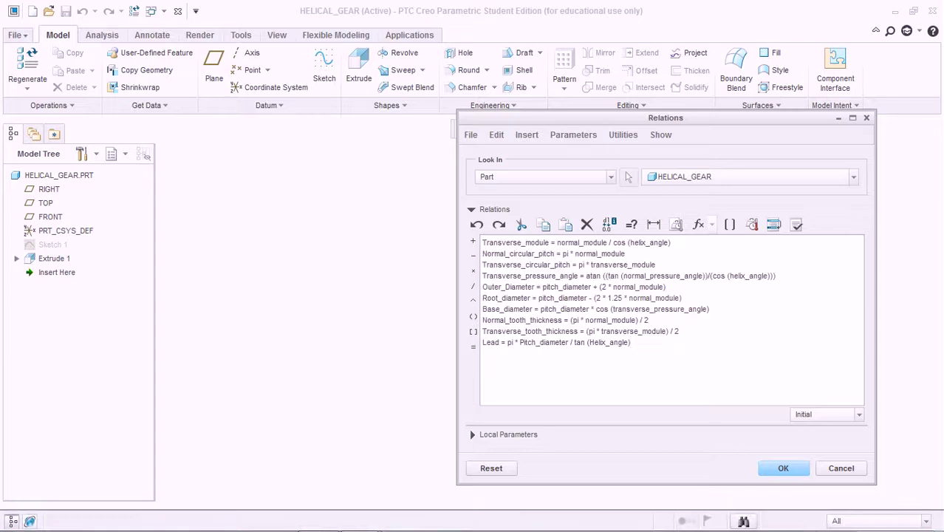
Verify the pasted gear relations and accept them.
left_click(796, 224)
key("Return")
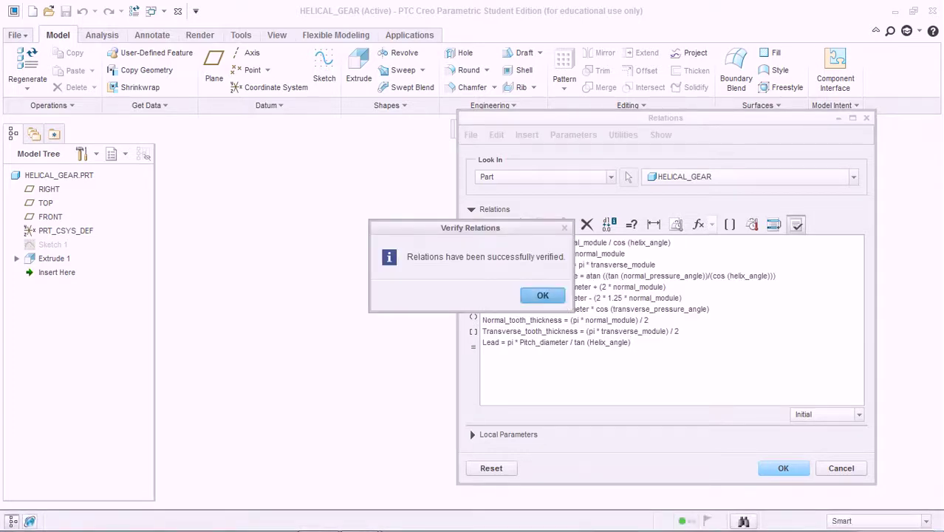
key("Return")
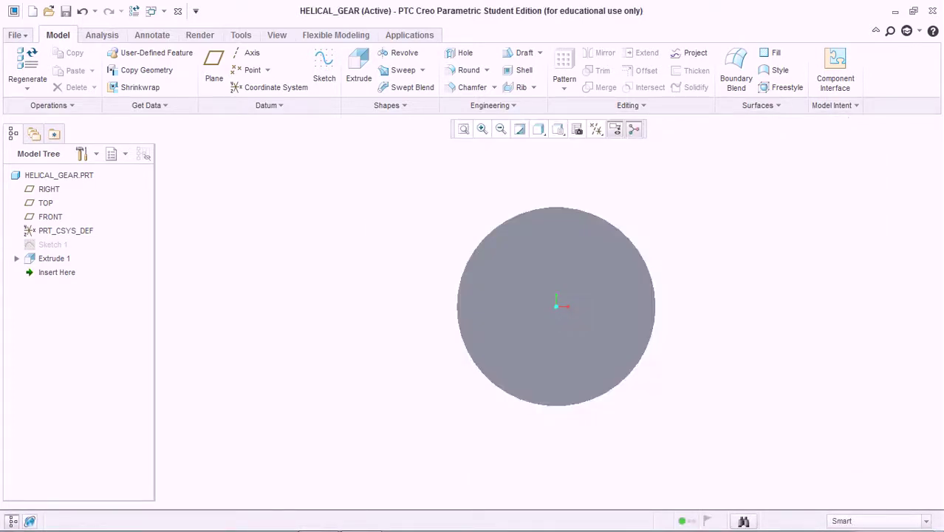
Start a sketch on the FRONT plane and draw three concentric circles at the origin, about 242, 143 and 78 in diameter.
left_click(325, 67)
left_click(51, 216)
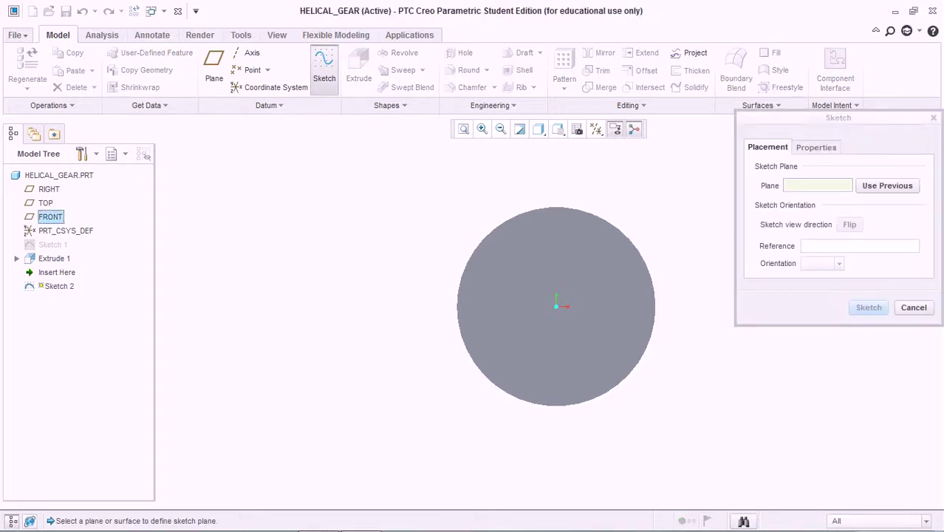
left_click(869, 308)
left_click(297, 87)
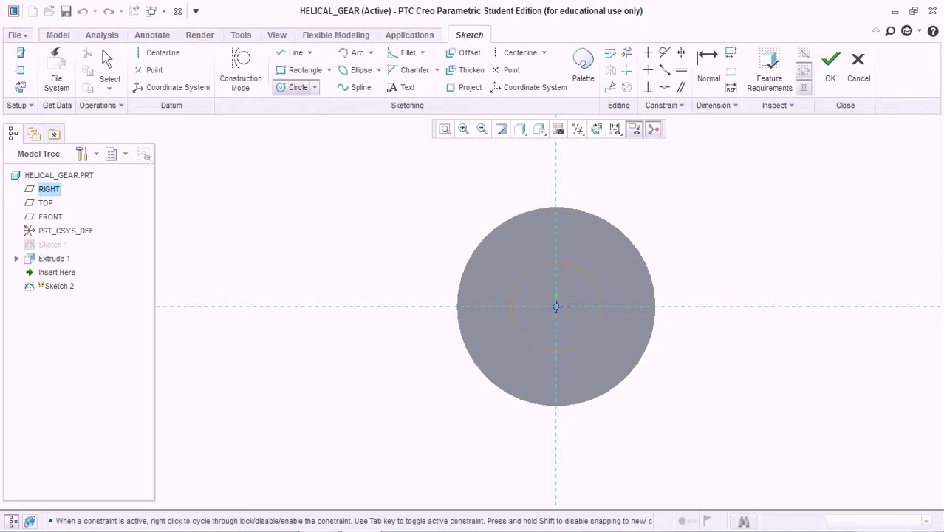
left_click(620, 309)
left_click(602, 351)
left_click(556, 306)
left_click(556, 306)
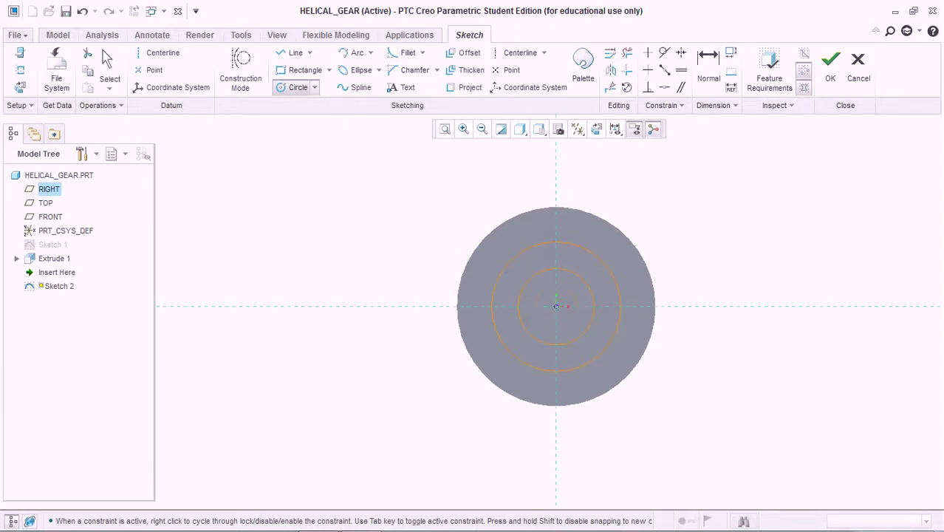
left_click(577, 306)
middle_click(436, 248)
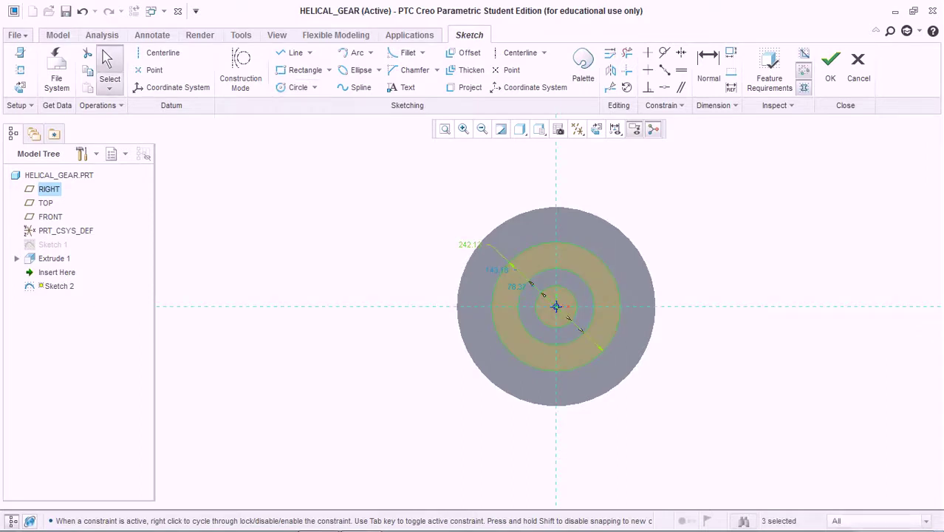
Set the largest sketched circle's diameter to outer_diameter and add it as a relation.
double_click(360, 241)
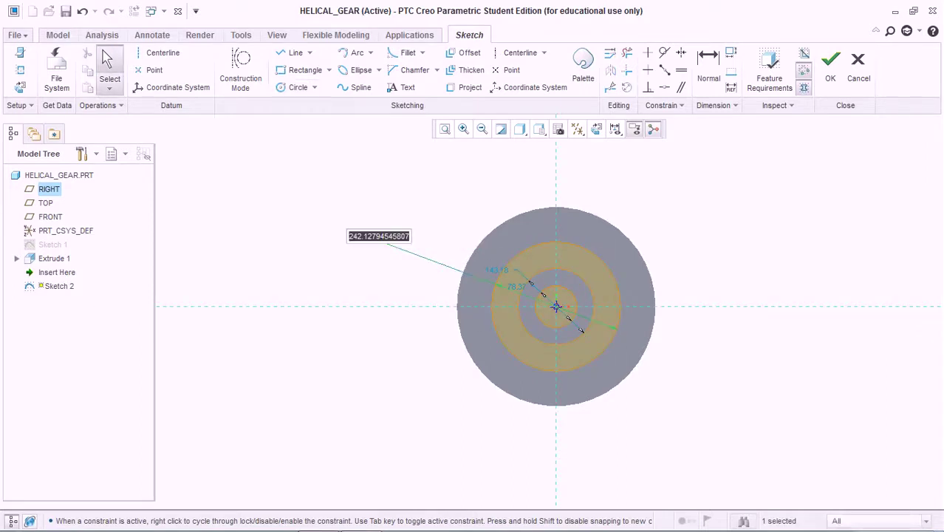
type("outer_d")
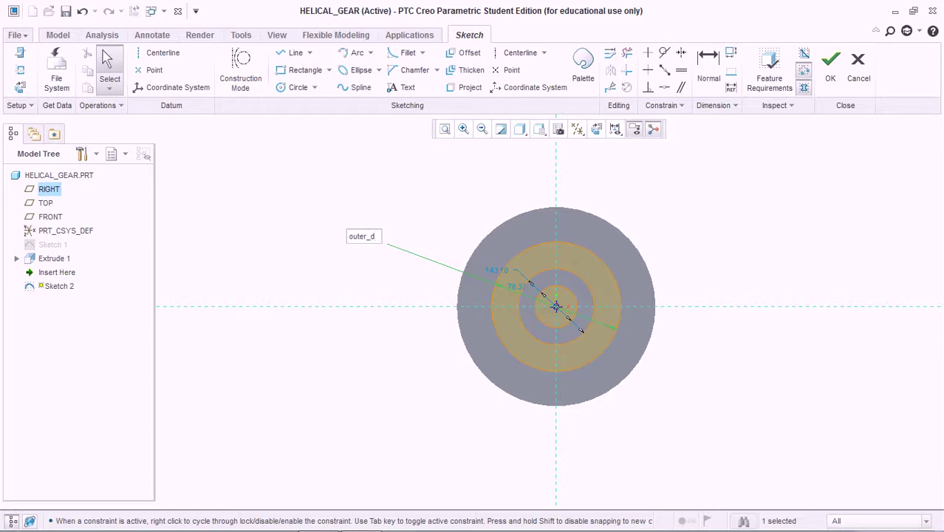
type("iameter")
key("Return")
left_click(565, 307)
Move the middle circle's diameter dimension clear of the geometry and set it to pitch_diameter as a relation.
left_click_drag(497, 271, 405, 202)
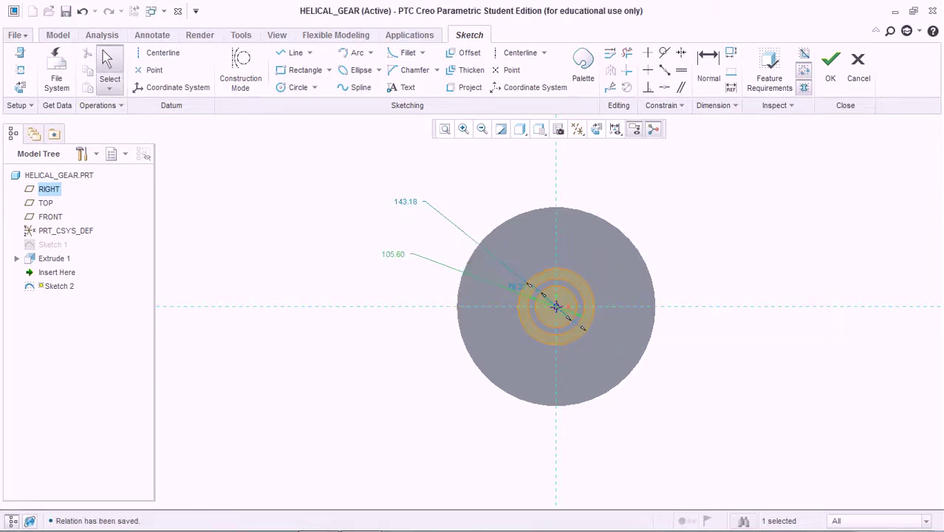
double_click(406, 202)
type("pitch_diameter")
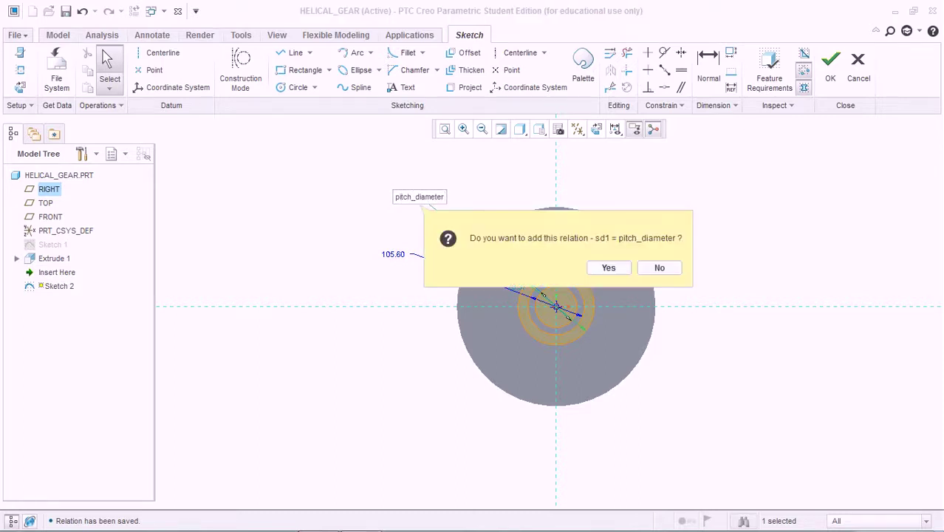
key("Return")
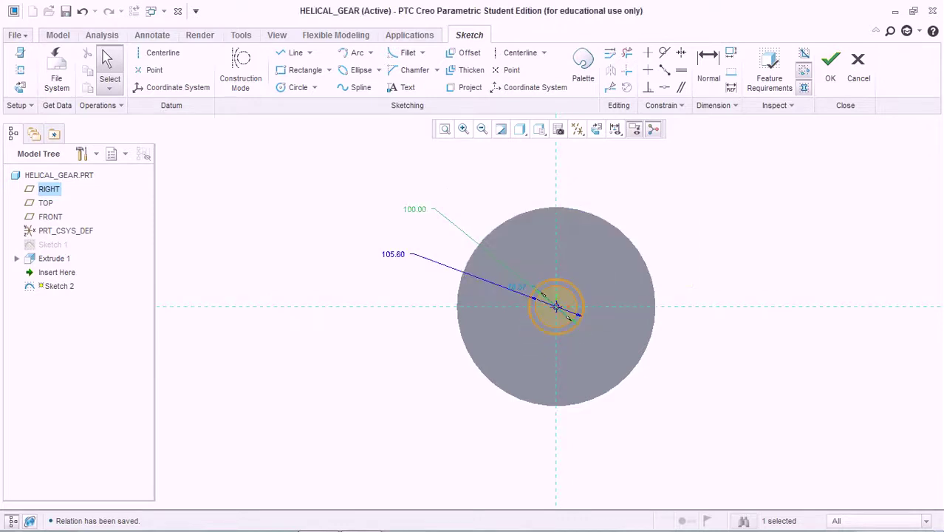
Move the smallest circle's dimension clear, set it to base_diameter as a relation, and finish the sketch.
left_click_drag(517, 287, 347, 291)
double_click(347, 292)
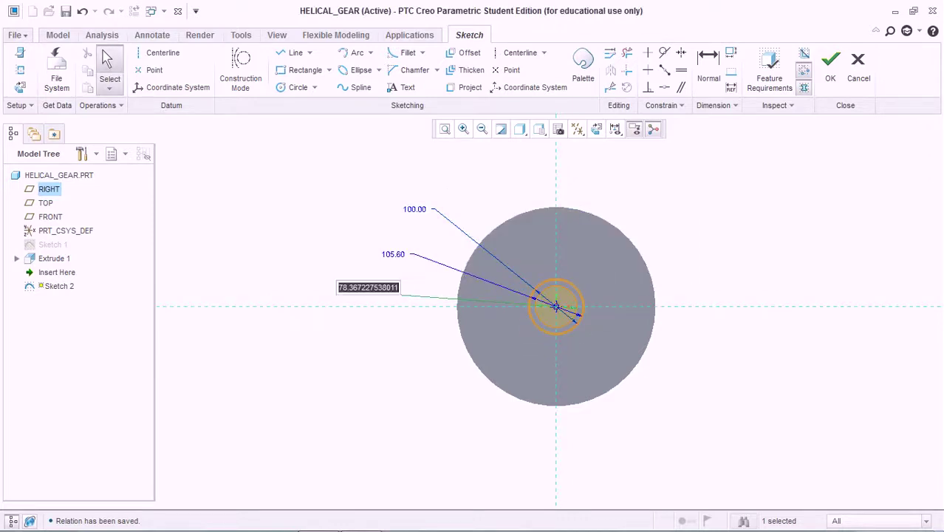
type("base_diameter")
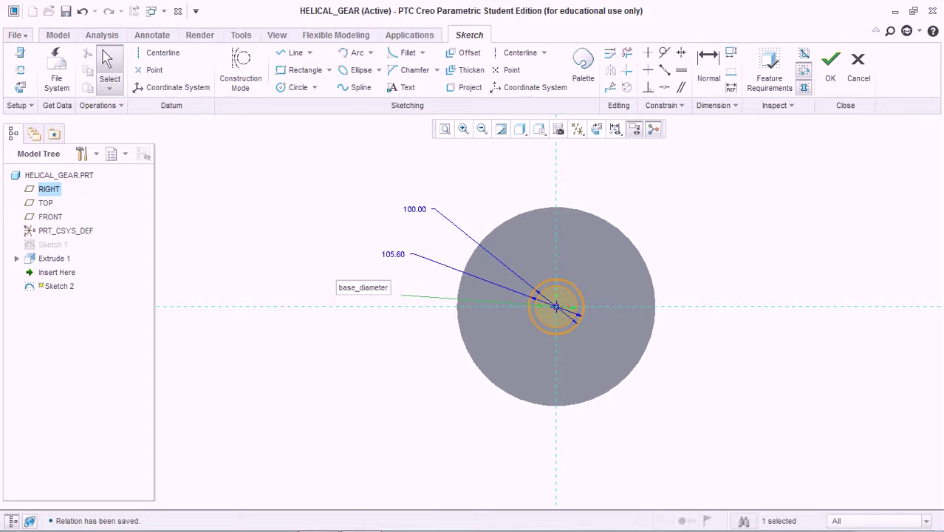
key("Return")
left_click(554, 254)
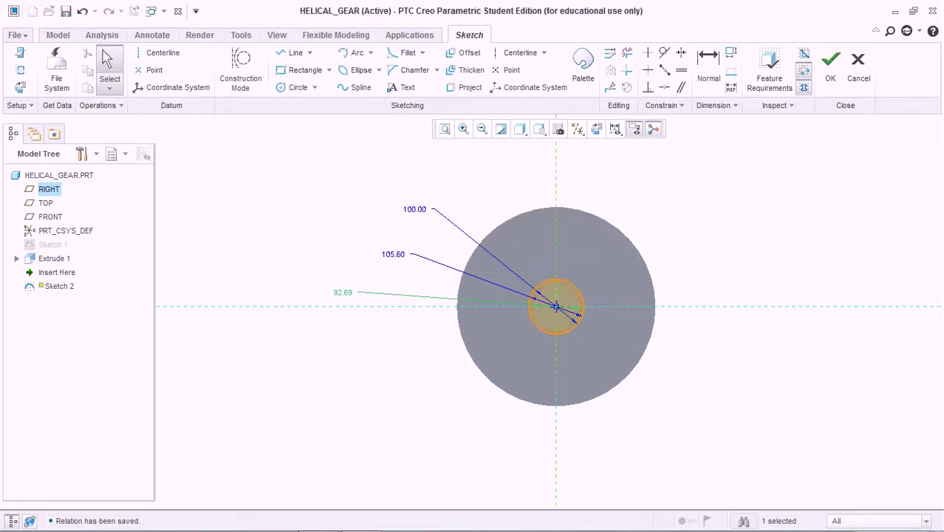
left_click(830, 70)
Set the extruded cylinder's diameter to root_diameter, add it as a relation, and regenerate the model.
middle_click_drag(732, 325, 627, 362)
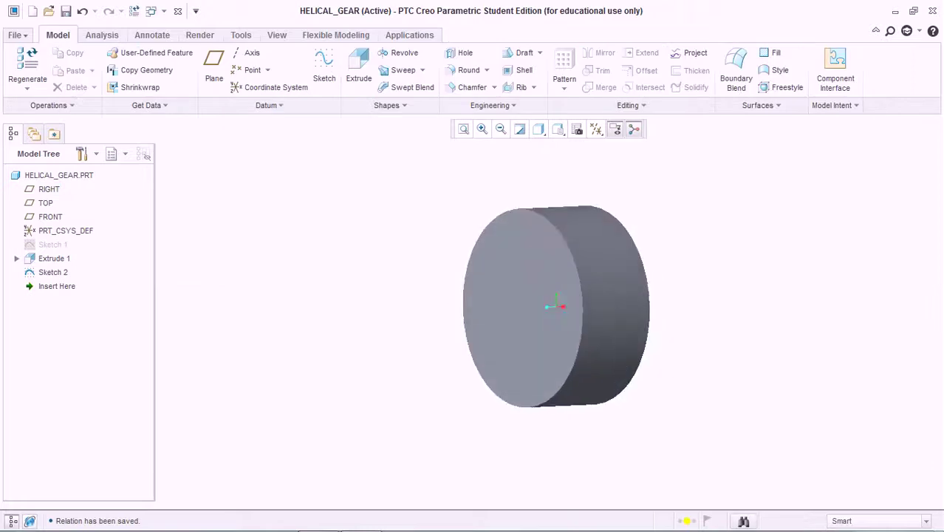
double_click(626, 367)
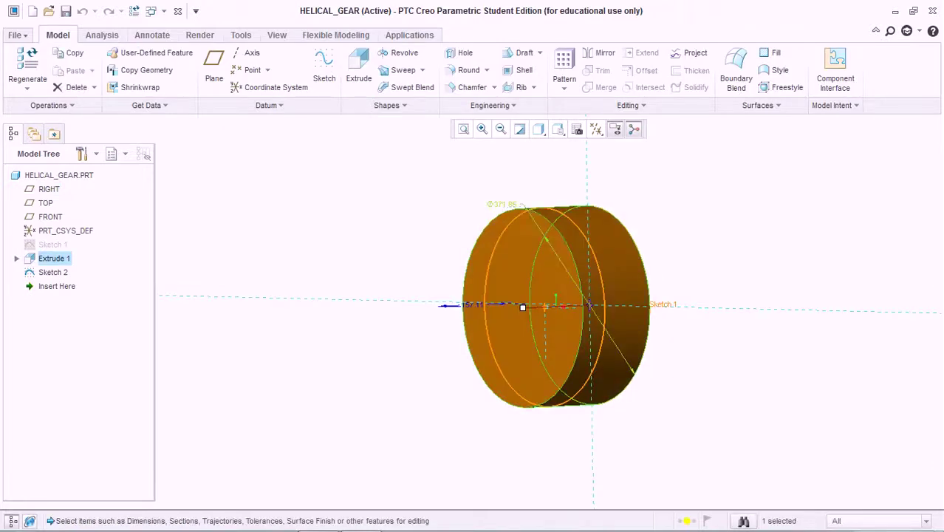
double_click(505, 205)
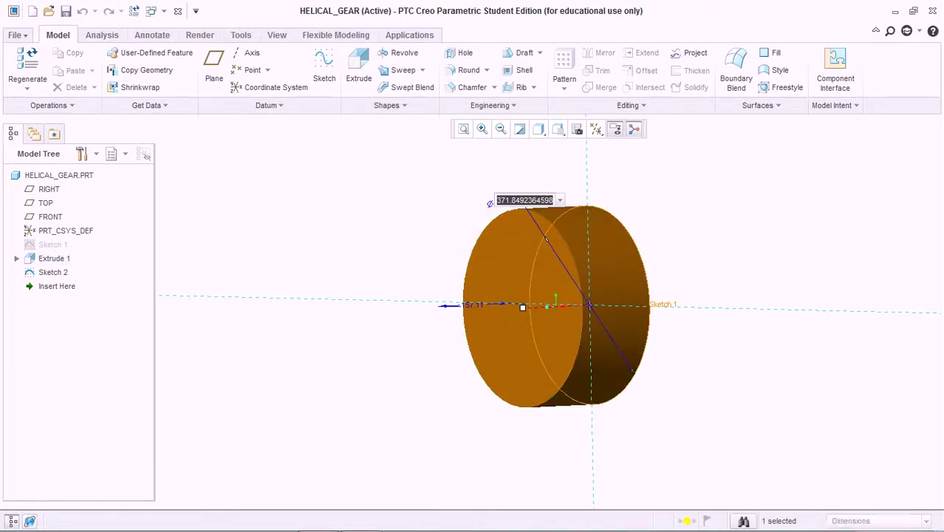
type("root_diameter")
key("Return")
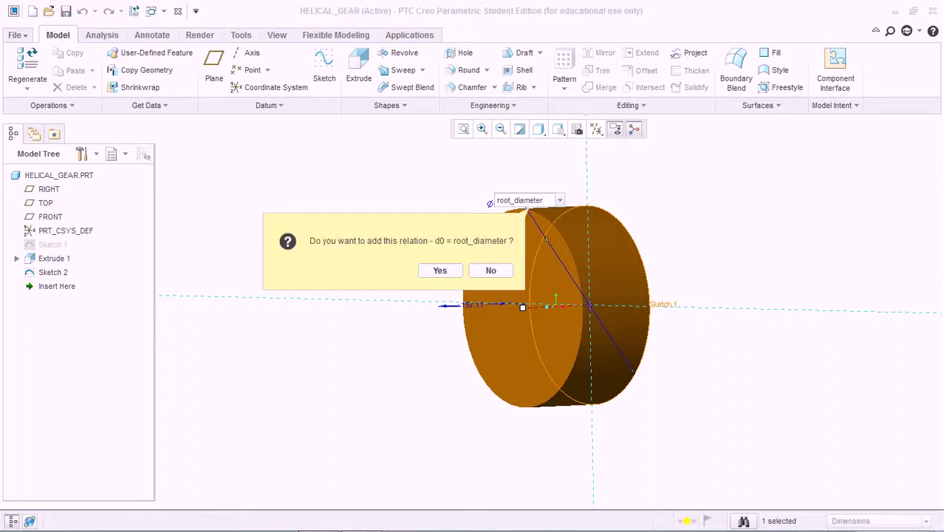
key("Return")
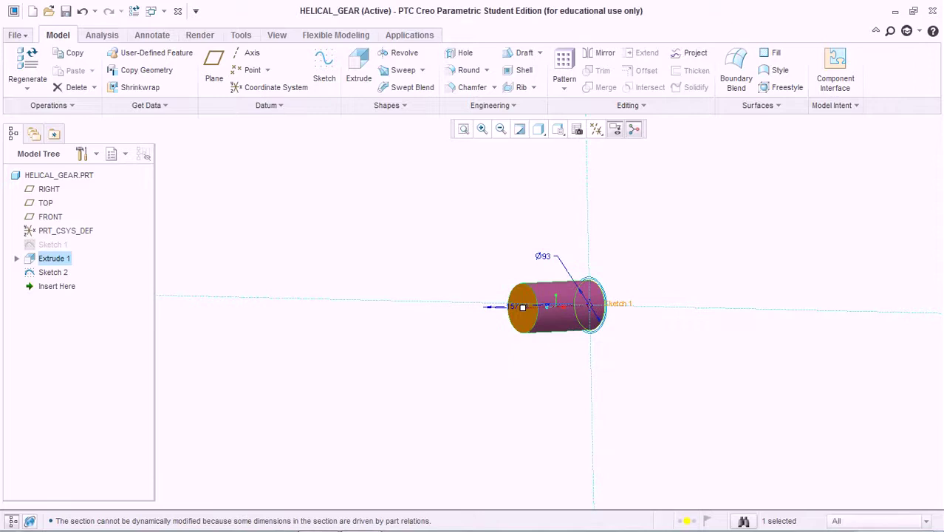
scroll(516, 311, "down", 4)
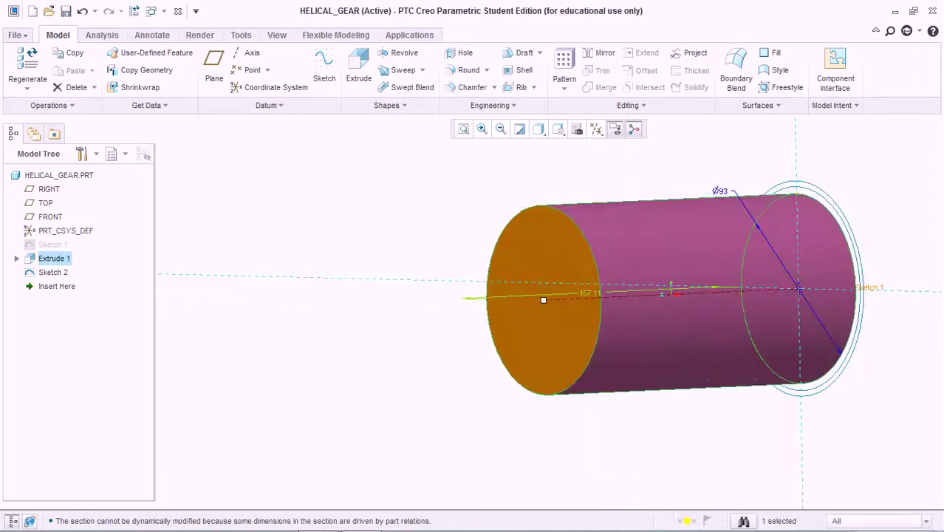
key("ctrl+g")
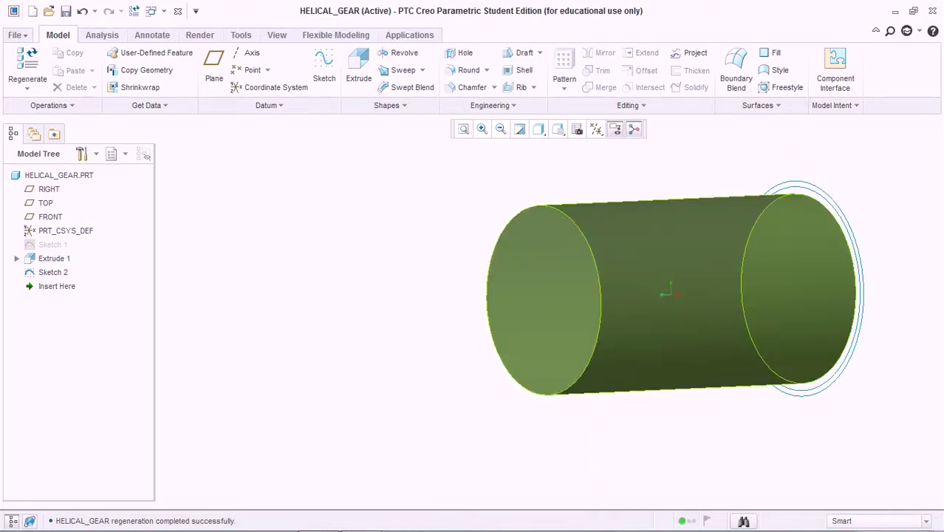
Set the extrusion's depth to width, add it as a relation, and regenerate the model.
double_click(544, 308)
double_click(591, 293)
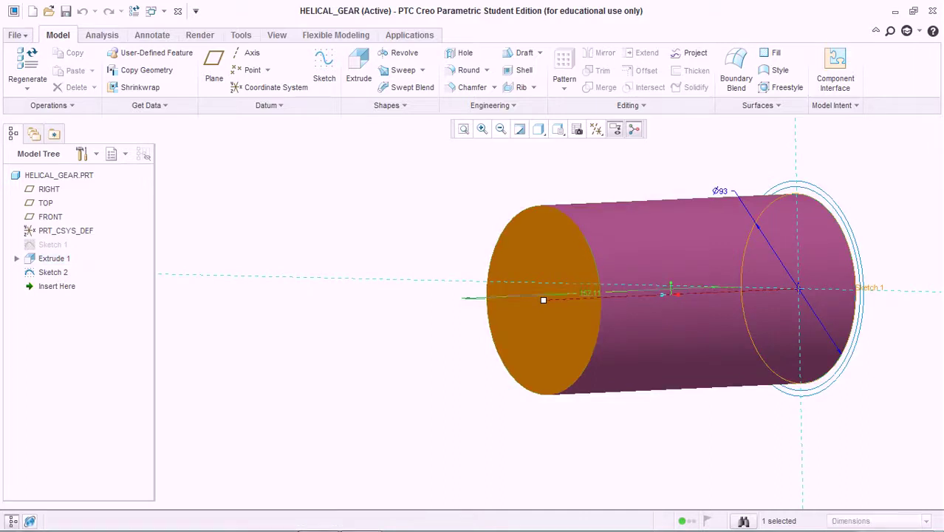
type("width")
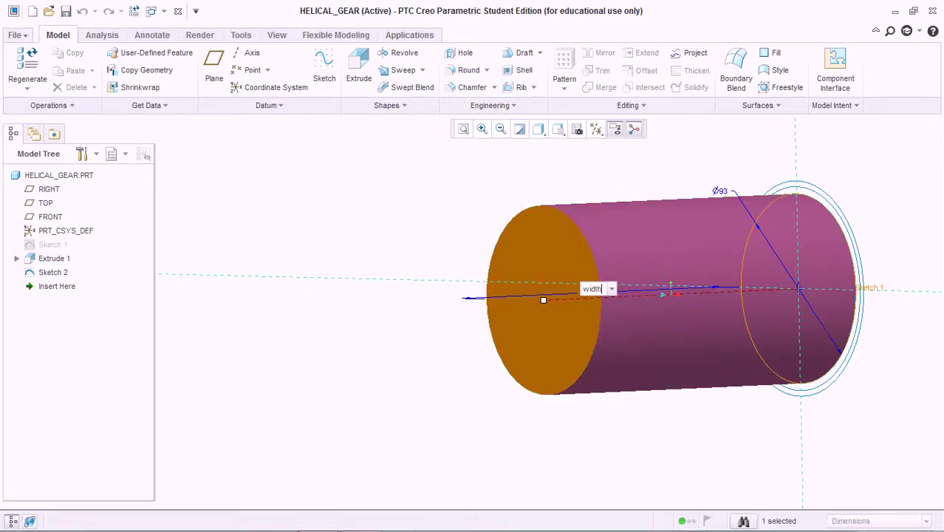
key("Return")
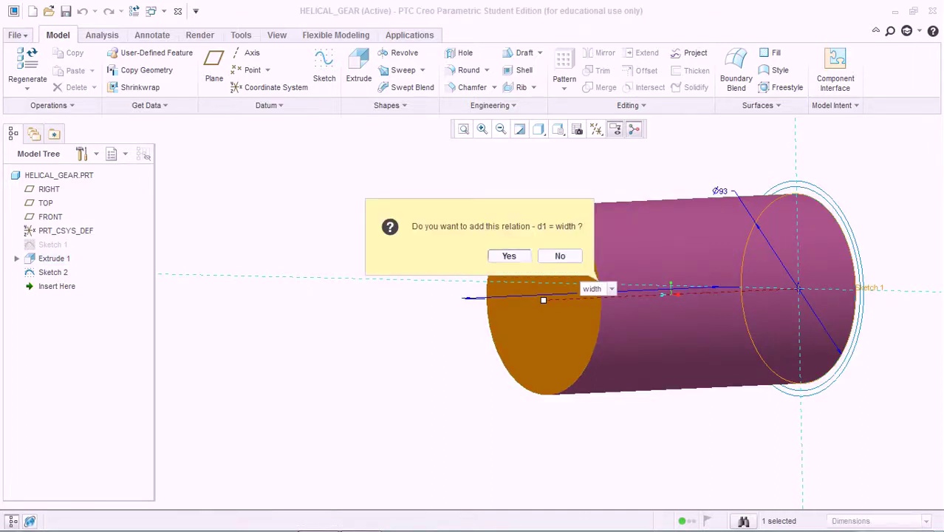
left_click(510, 256)
left_click(135, 11)
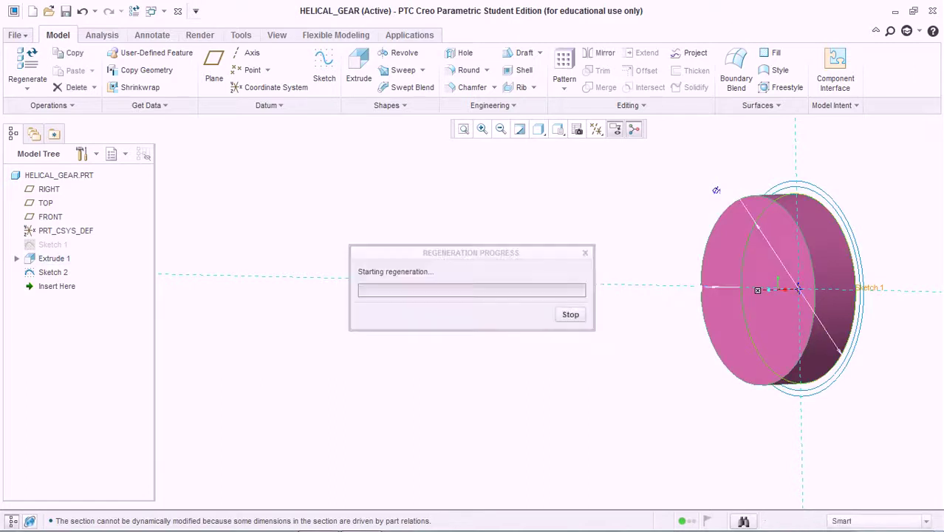
Start a datum curve from equation with the datum display turned on, using PRT_CSYS_DEF as the reference coordinate system.
middle_click_drag(865, 296, 676, 297)
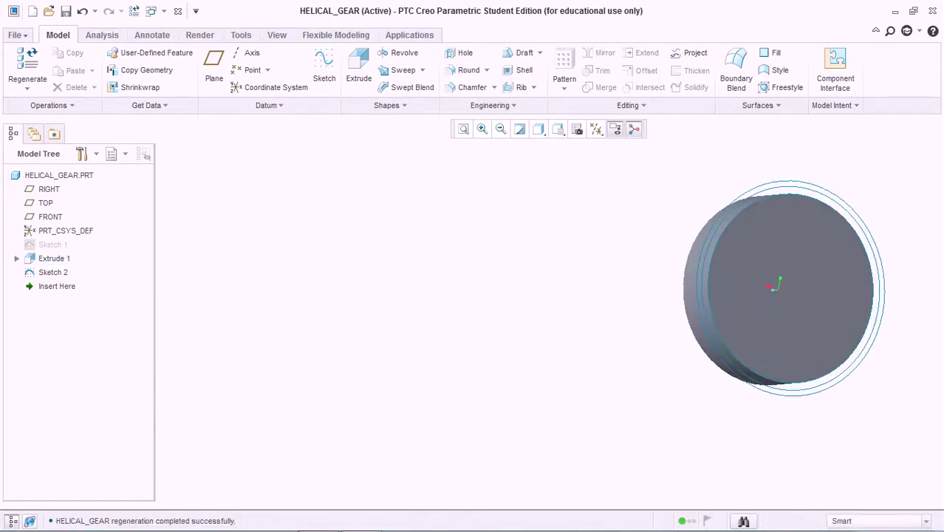
scroll(920, 199, "down", 4)
scroll(920, 200, "up", 2)
scroll(872, 214, "up", 2)
middle_click_drag(864, 222, 813, 213)
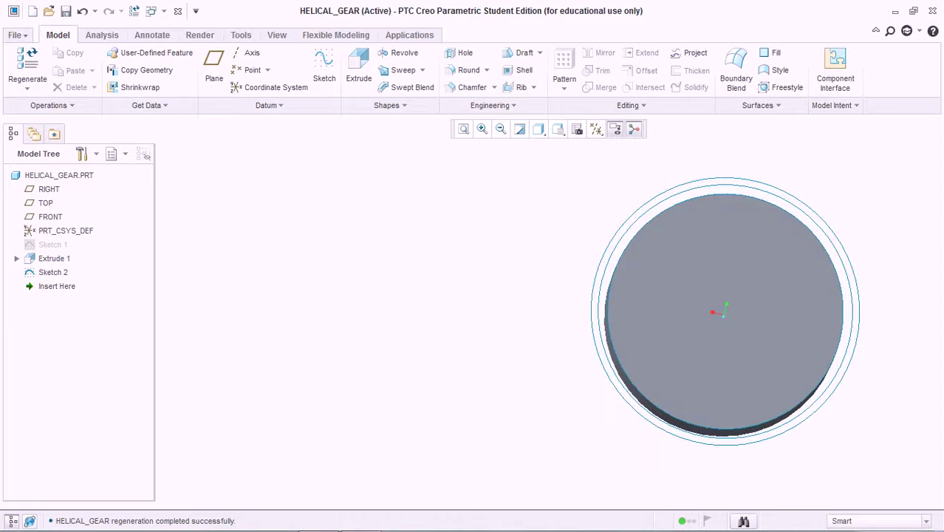
left_click(266, 105)
mouse_move(232, 122)
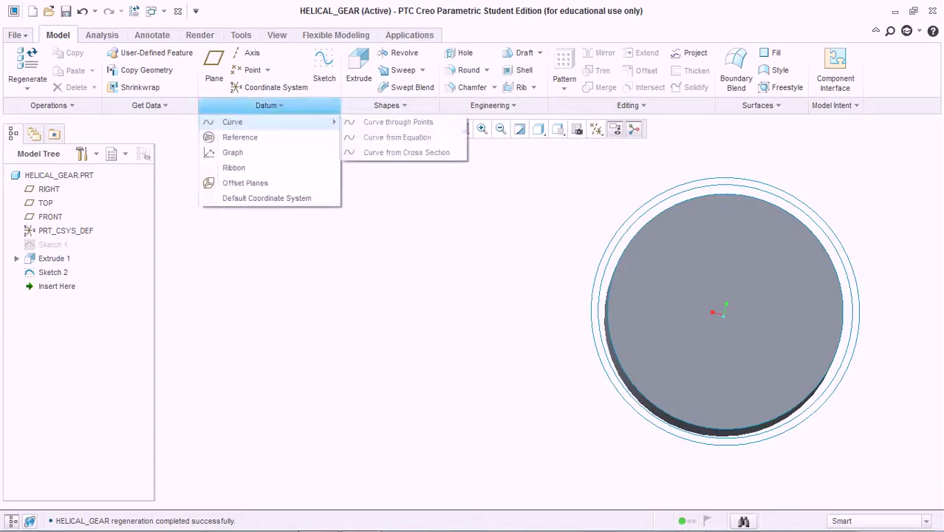
left_click(396, 137)
left_click(596, 128)
left_click(597, 146)
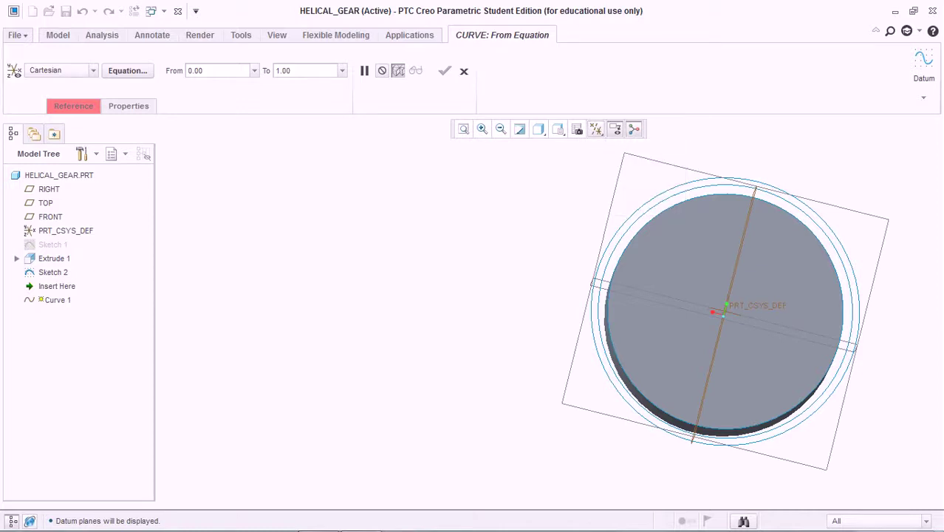
left_click(73, 106)
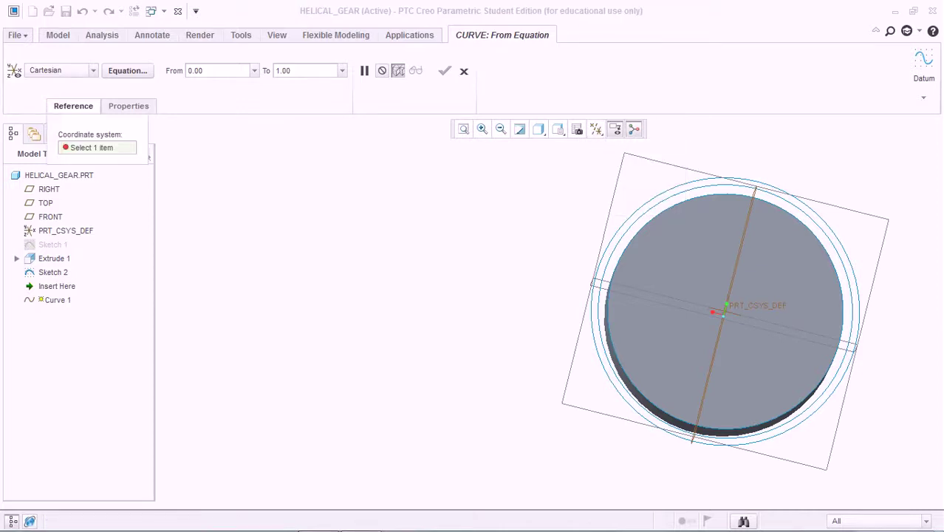
left_click(742, 306)
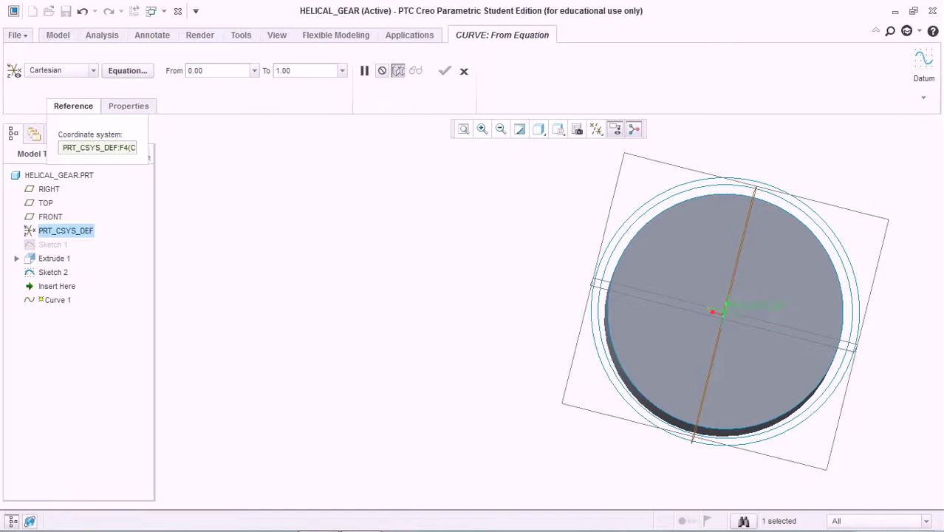
Open the curve's equation editor, then switch to the Notepad notes and copy the involute equations from Base_radius through z = 0.
left_click(127, 70)
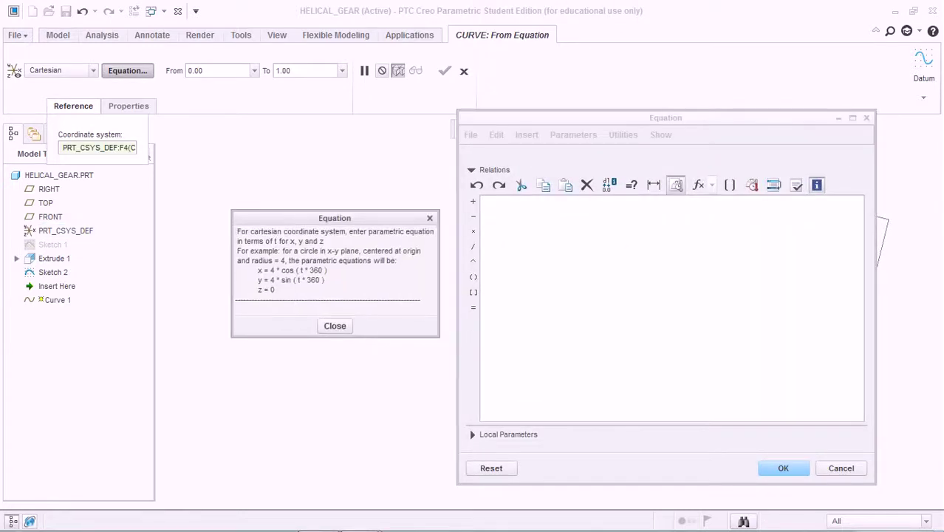
left_click(335, 325)
left_click(318, 517)
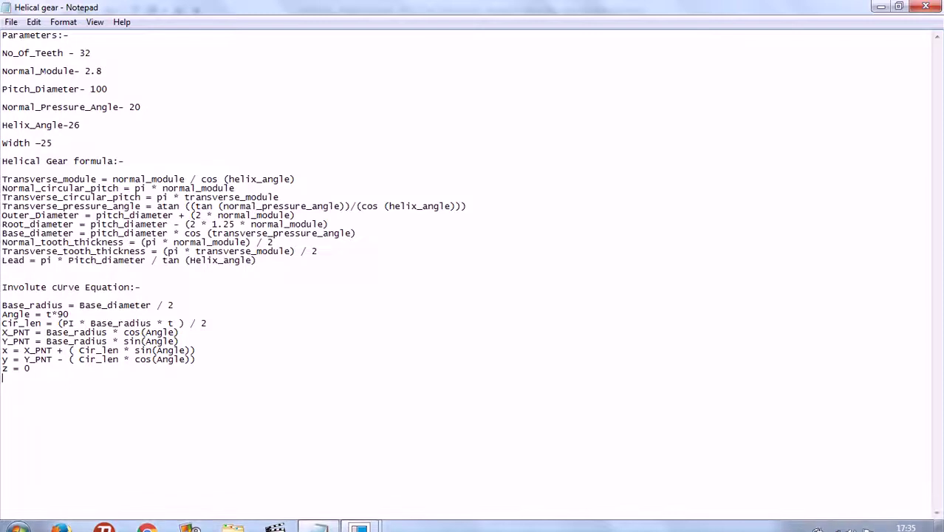
left_click_drag(33, 368, 2, 305)
right_click(20, 312)
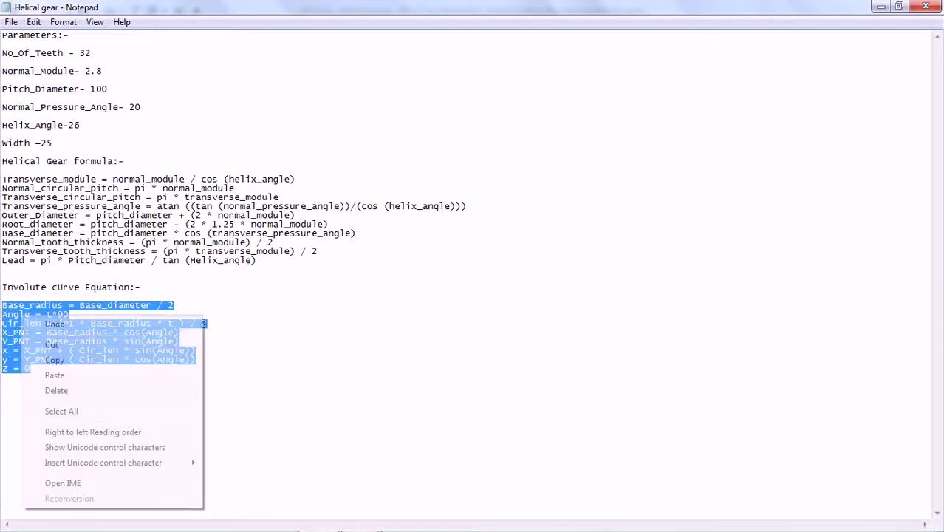
left_click(52, 358)
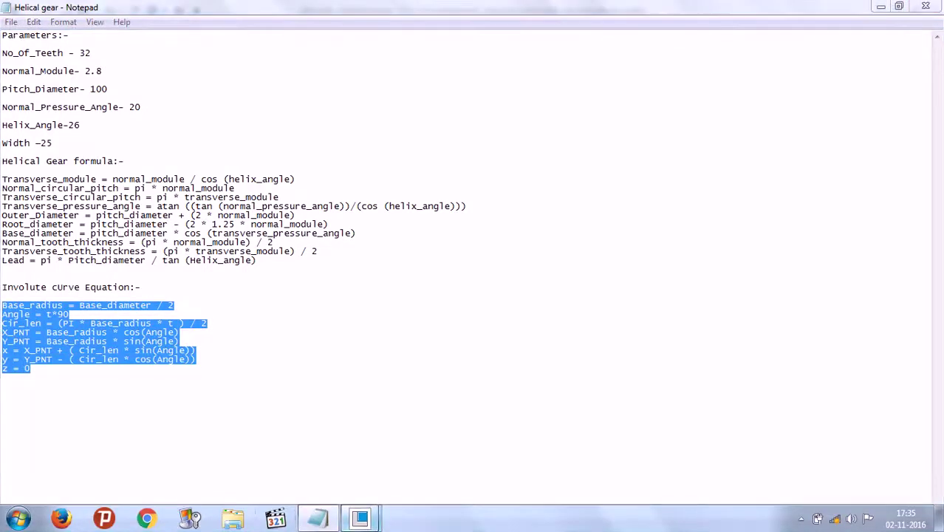
Switch back to Creo, paste the involute equations into the curve's equation editor, verify them, and finish the curve.
left_click(360, 518)
left_click(442, 440)
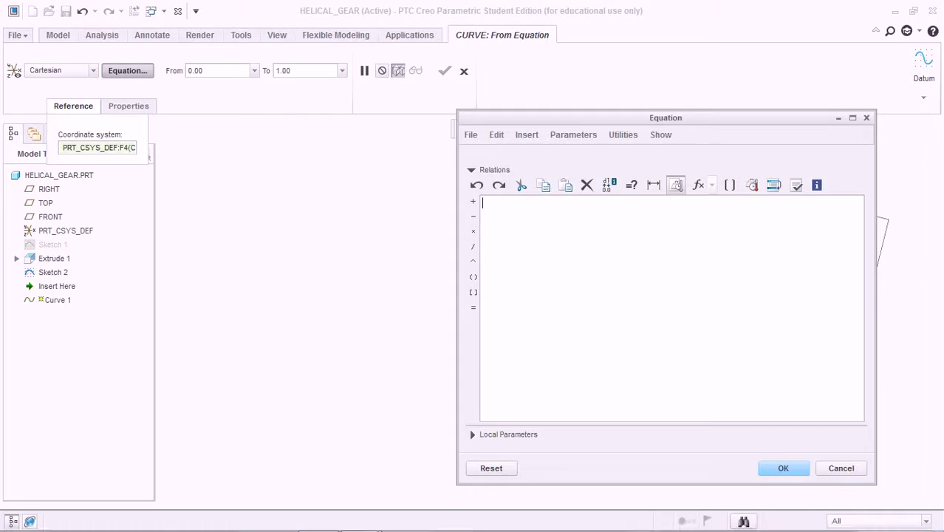
key("ctrl+v")
left_click(797, 185)
left_click(543, 295)
left_click(783, 468)
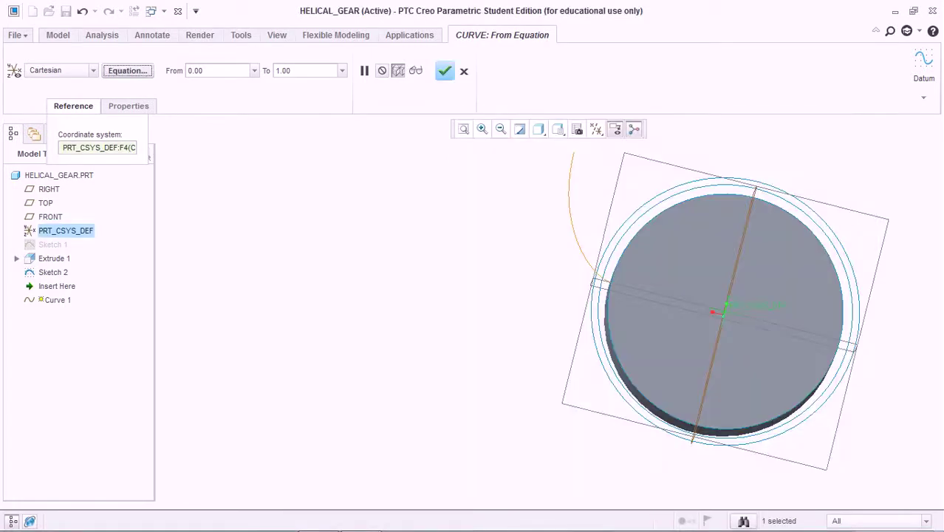
left_click(444, 70)
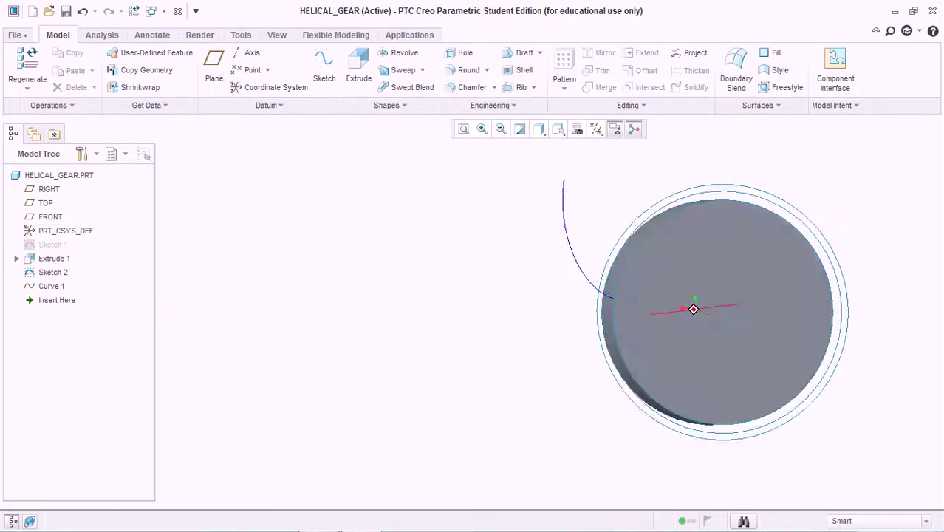
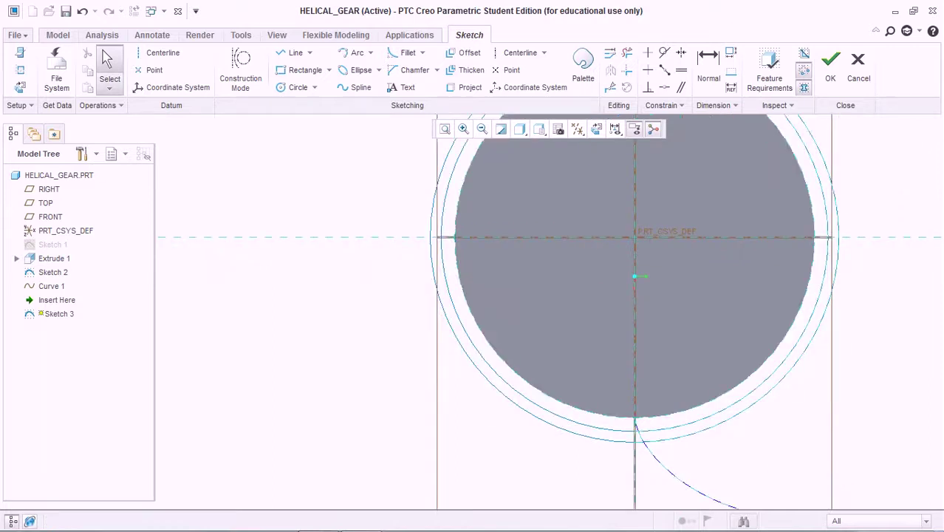
left_click(371, 52)
left_click(389, 84)
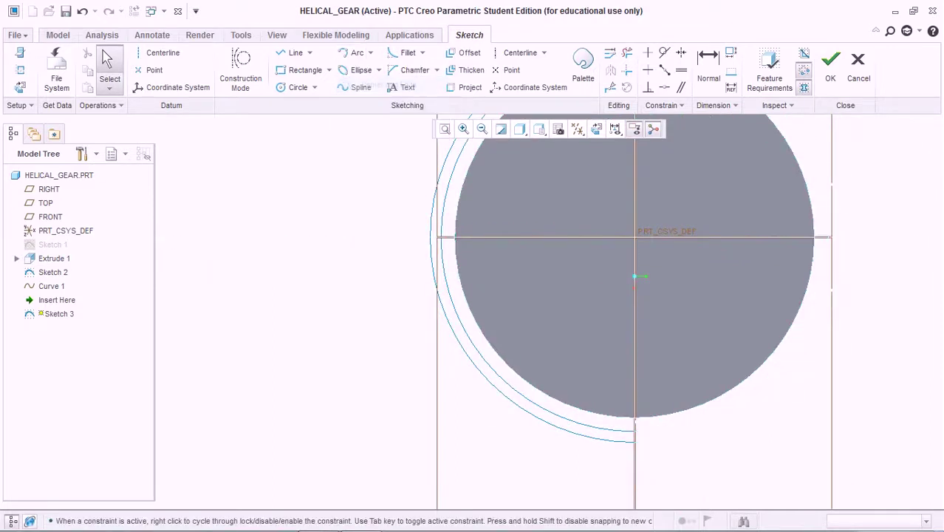
left_click(635, 237)
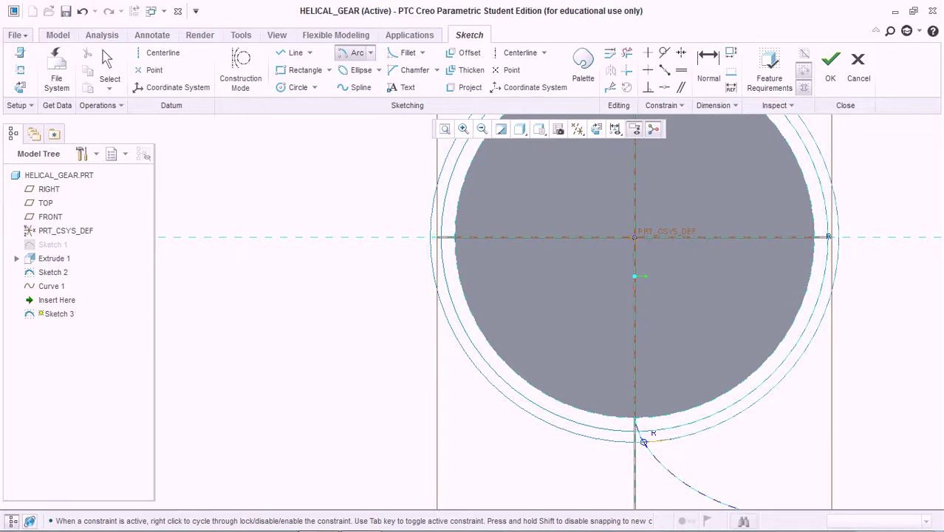
left_click(645, 442)
middle_click(716, 459)
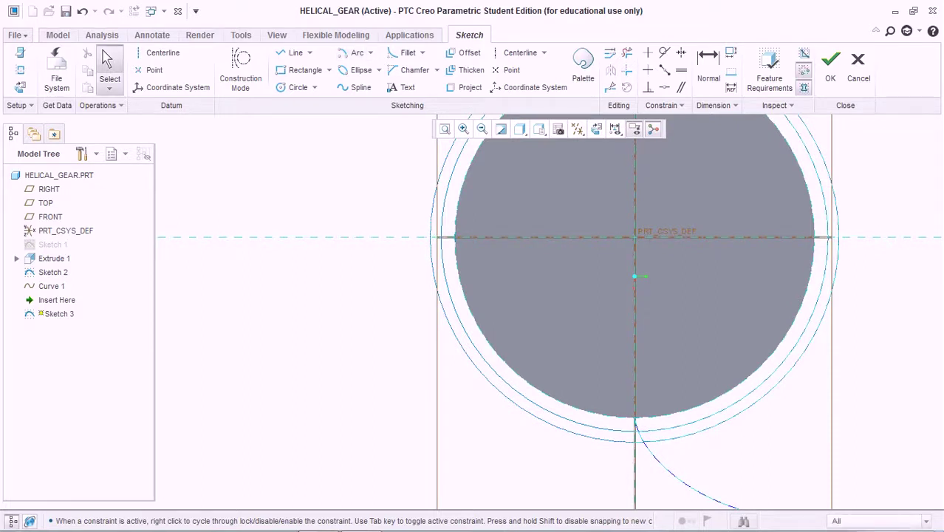
left_click(353, 53)
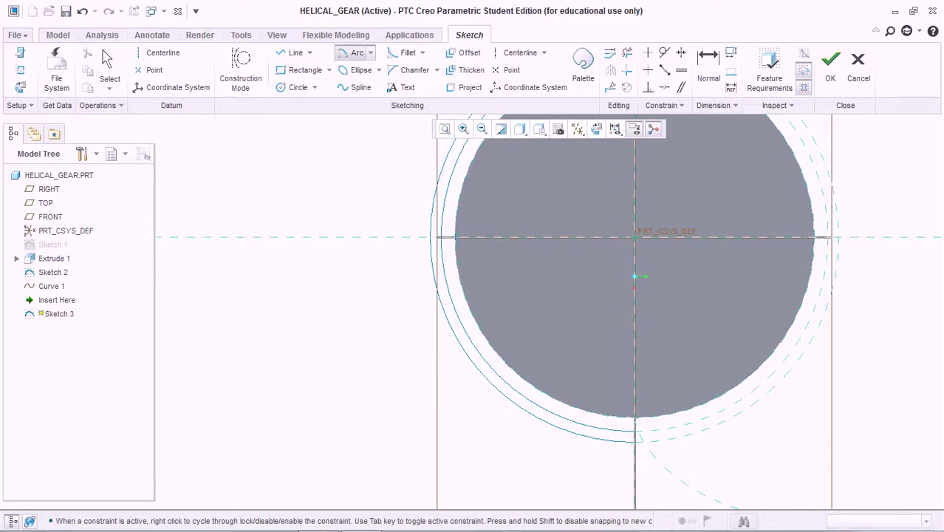
scroll(644, 436, "up", 5)
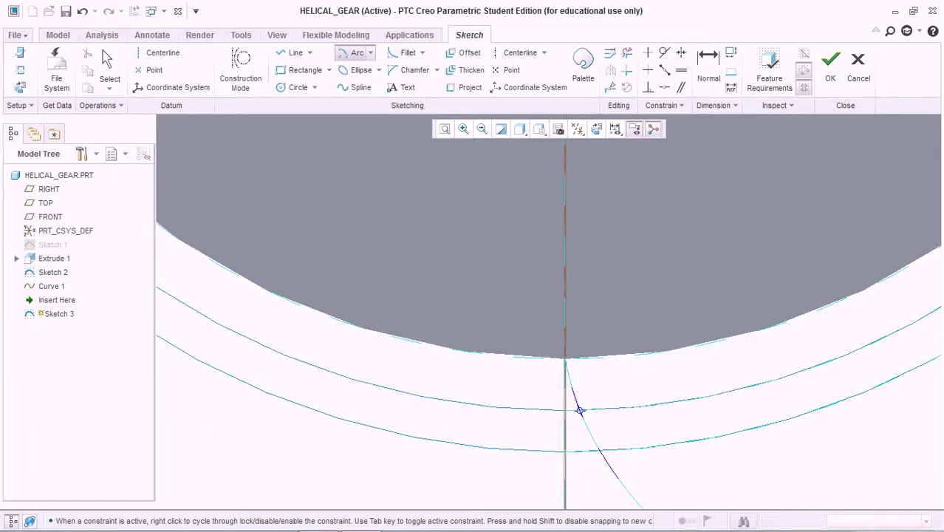
scroll(579, 406, "down", 2)
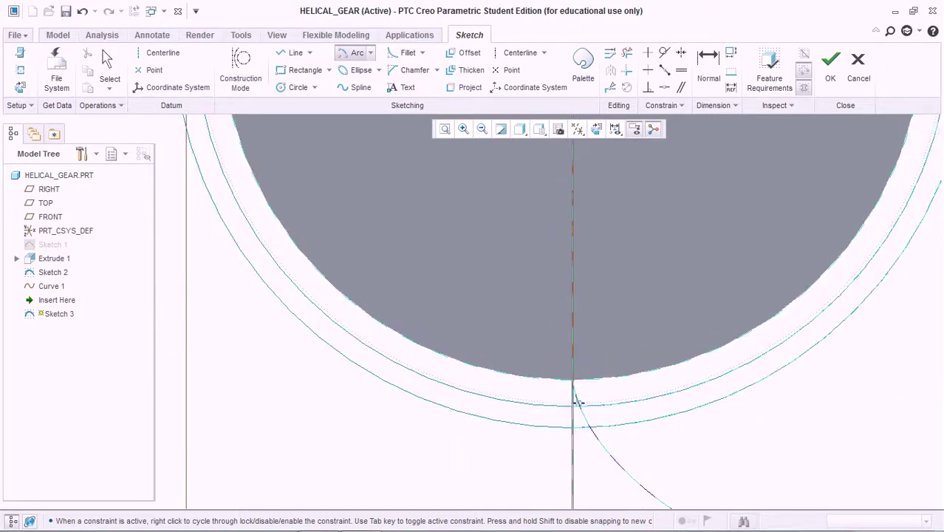
scroll(591, 428, "up", 2)
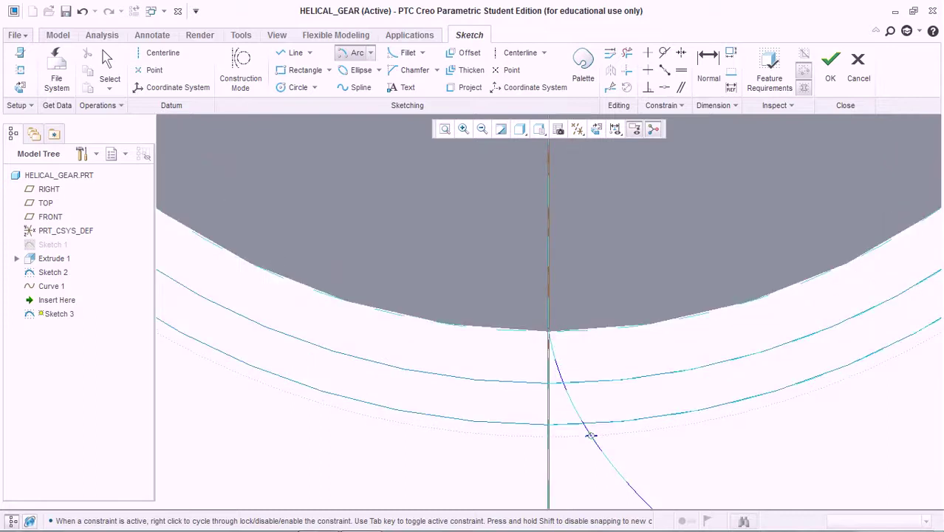
scroll(591, 436, "down", 1)
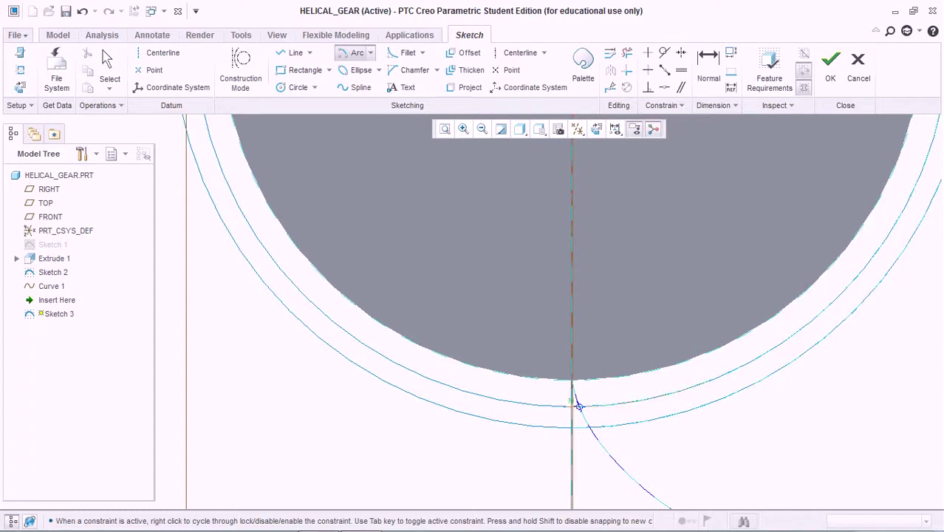
scroll(578, 405, "down", 4)
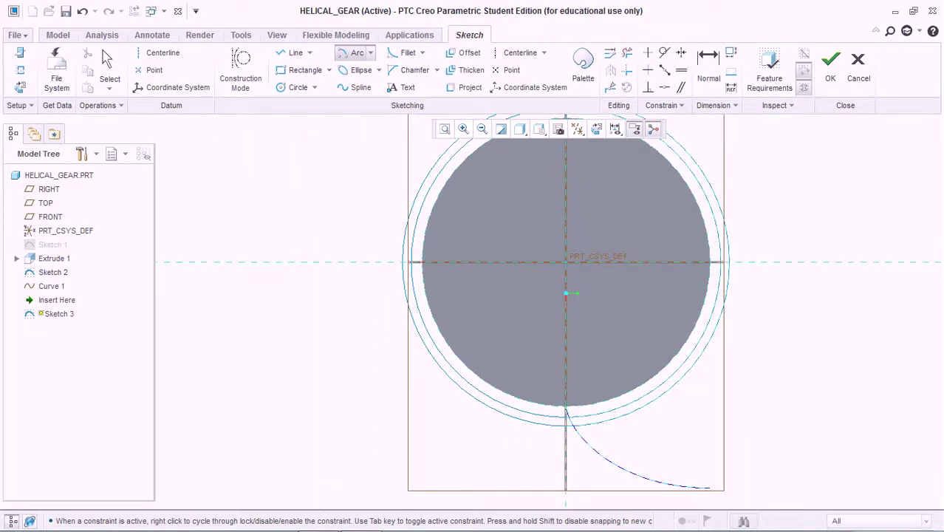
key("Escape")
scroll(811, 393, "down", 5)
scroll(810, 412, "up", 9)
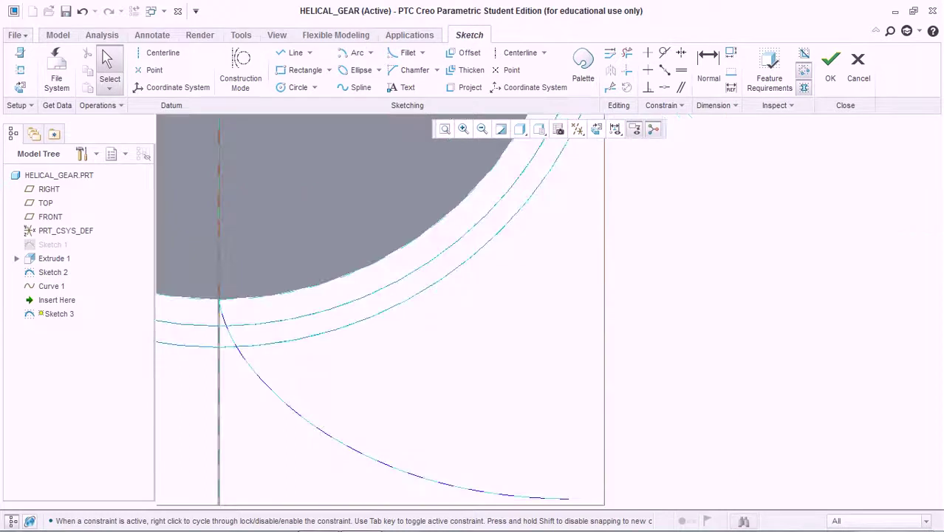
Sketch a center-and-ends arc about 8.44 wide on the inner gear circle, starting at the involute curve, and dimension its horizontal width.
scroll(735, 368, "down", 3)
left_click(371, 52)
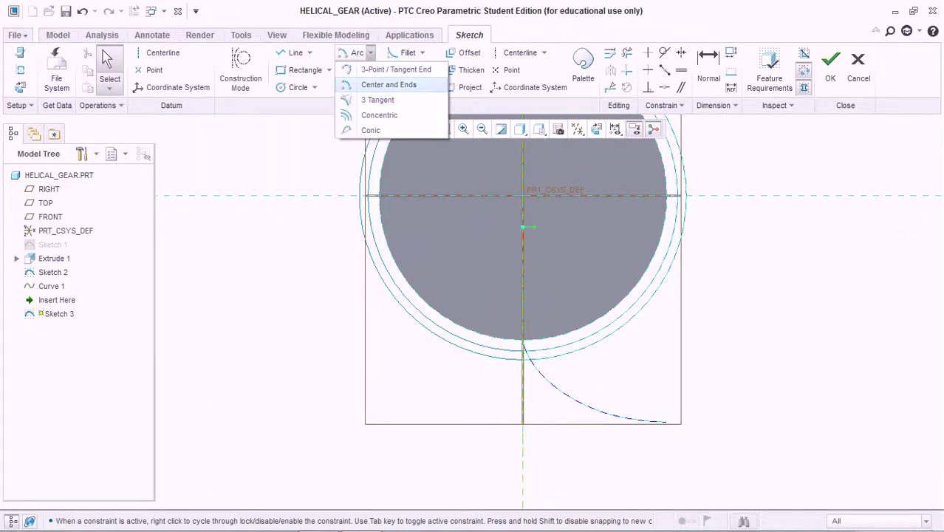
left_click(388, 85)
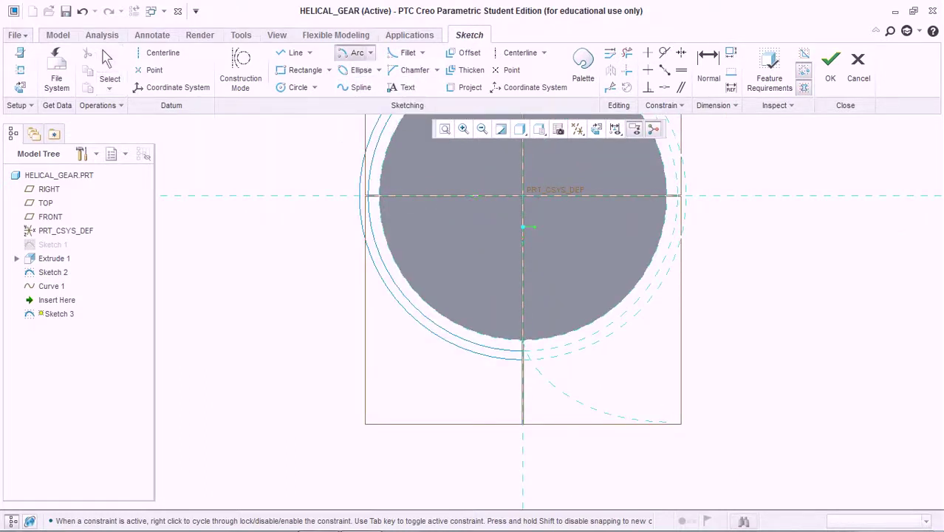
scroll(539, 367, "up", 2)
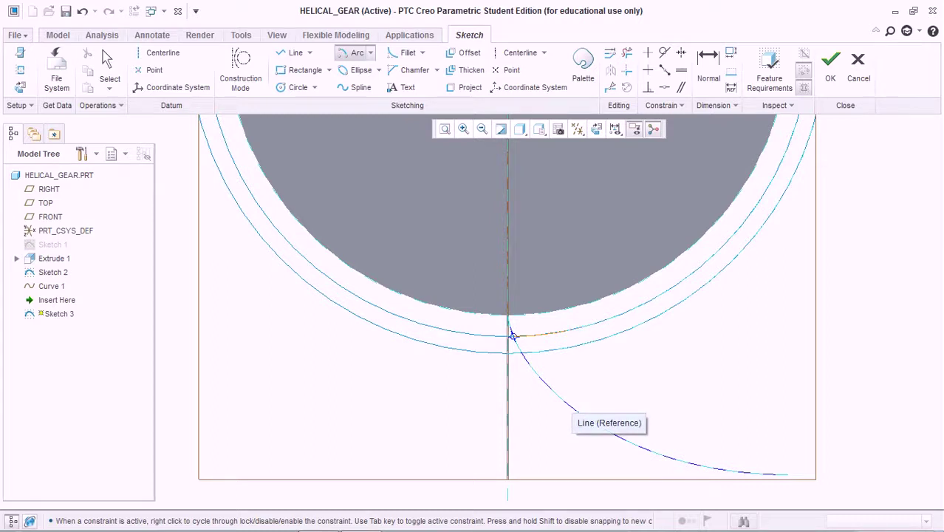
left_click(514, 336)
key("Escape")
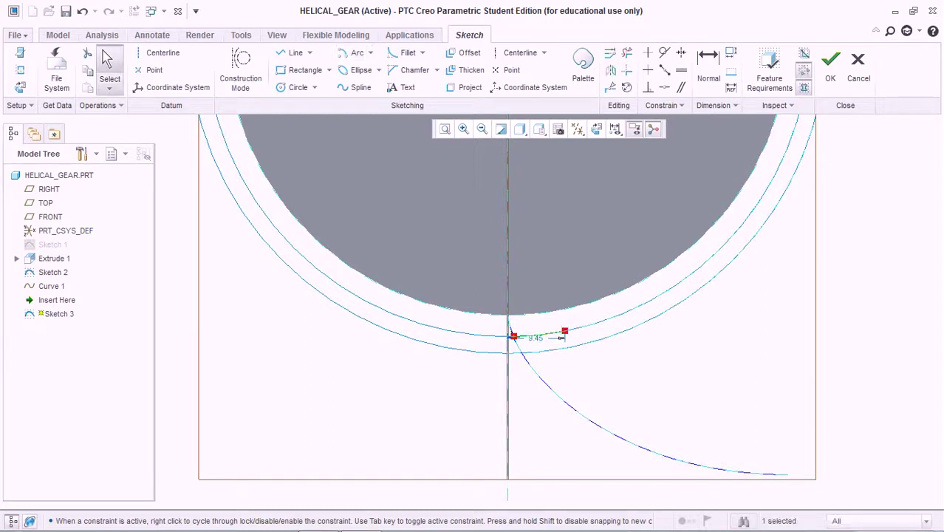
key("Escape")
left_click(564, 295)
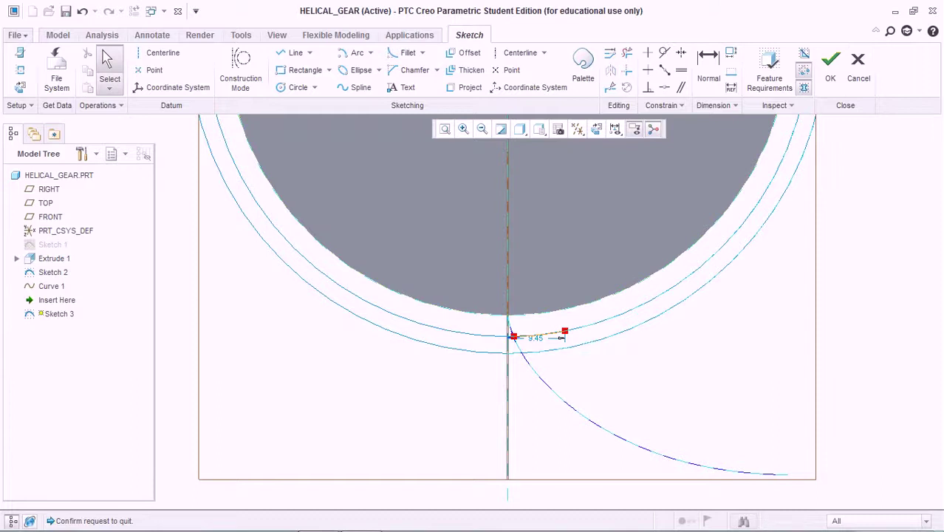
scroll(548, 342, "down", 3)
scroll(492, 342, "down", 4)
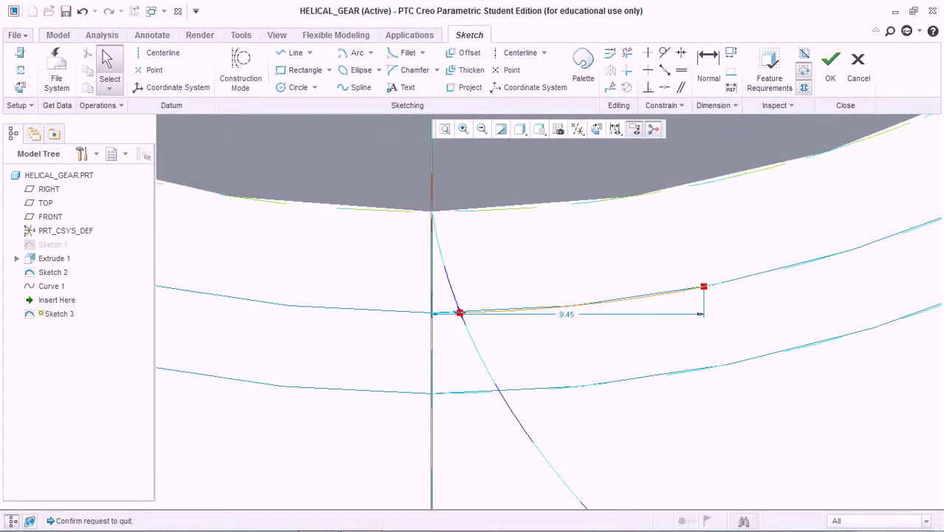
left_click(709, 71)
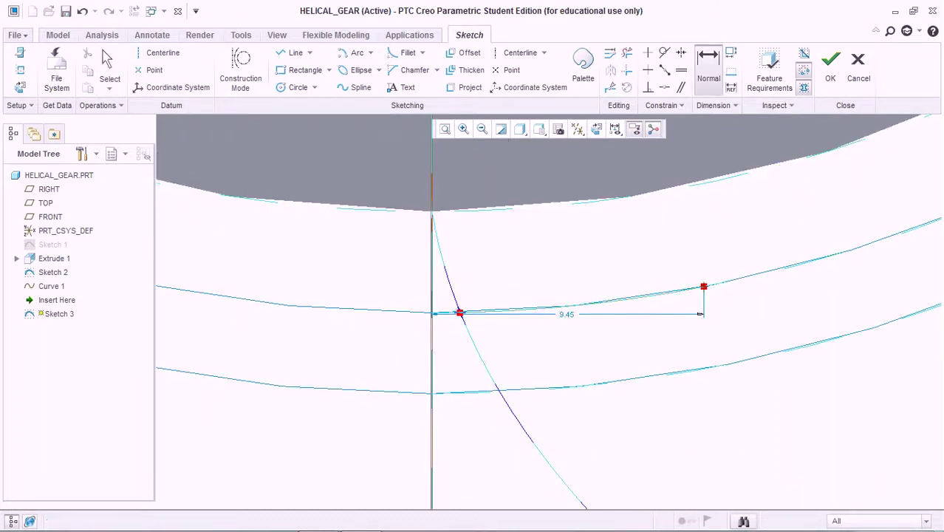
middle_click(539, 336)
Switch to the Notepad notes and copy the parameter name Transverse_tooth_thickness from the gear formulas.
mouse_move(360, 527)
left_click(319, 519)
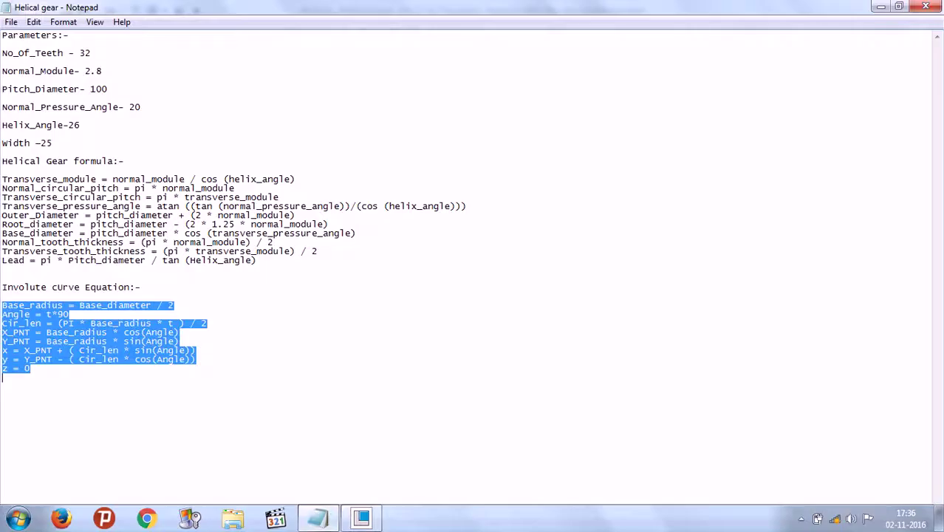
left_click(3, 377)
left_click_drag(124, 242, 52, 242)
left_click(175, 306)
left_click_drag(146, 251, 3, 251)
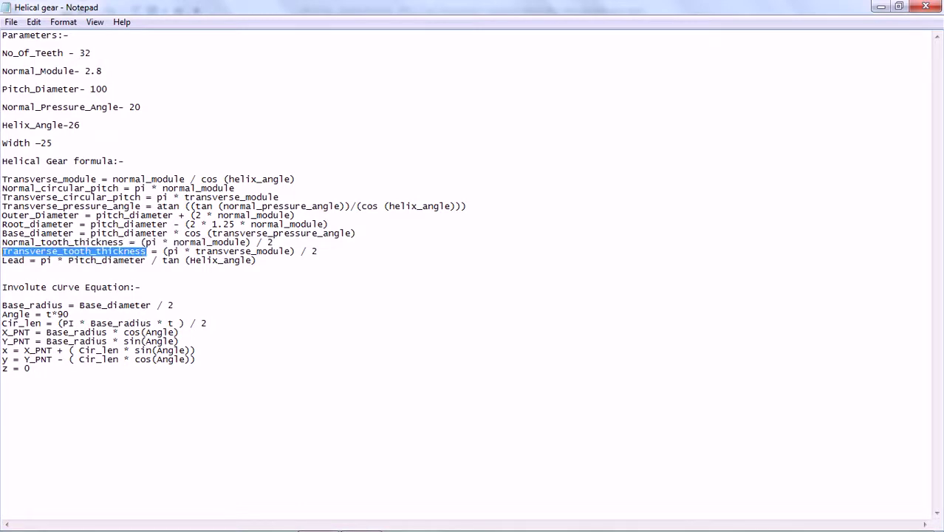
right_click(46, 250)
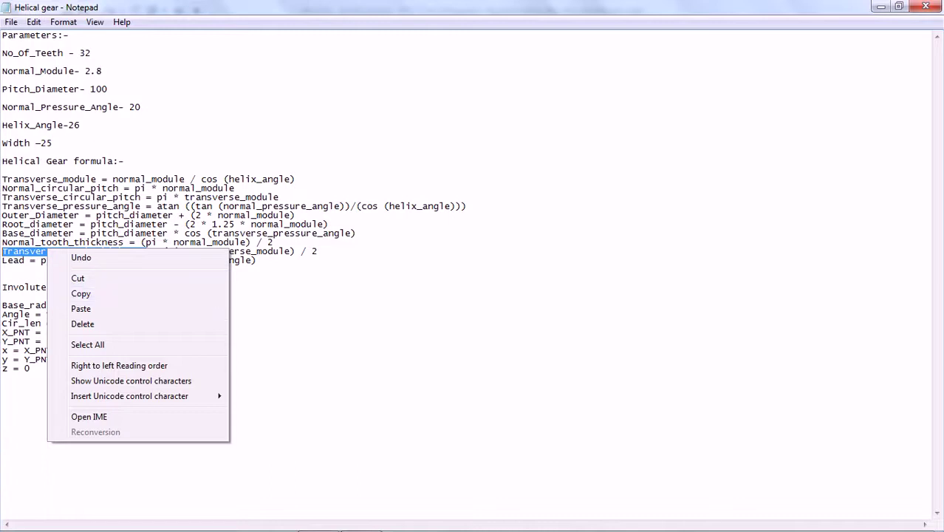
left_click(73, 292)
Switch back to Creo, set the arc's width dimension to Transverse_tooth_thickness, add it as a relation, and finish the sketch.
left_click(361, 525)
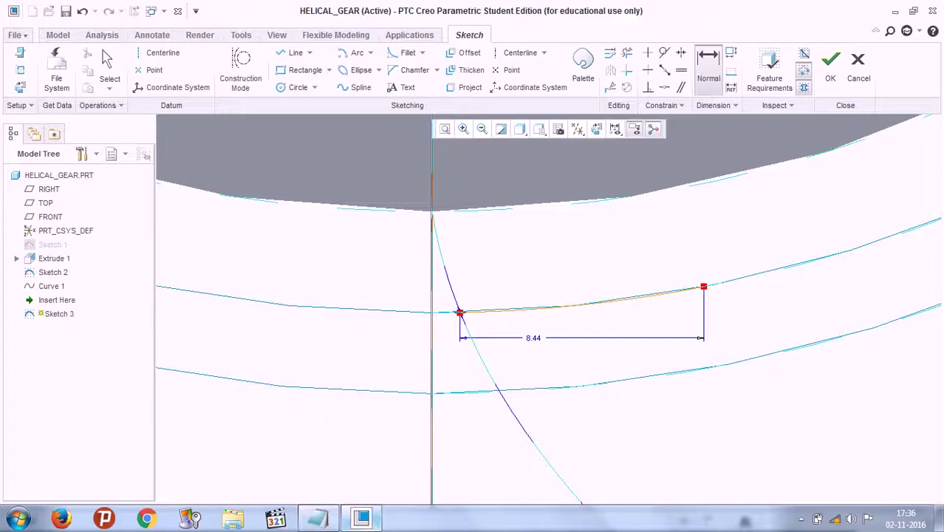
double_click(534, 338)
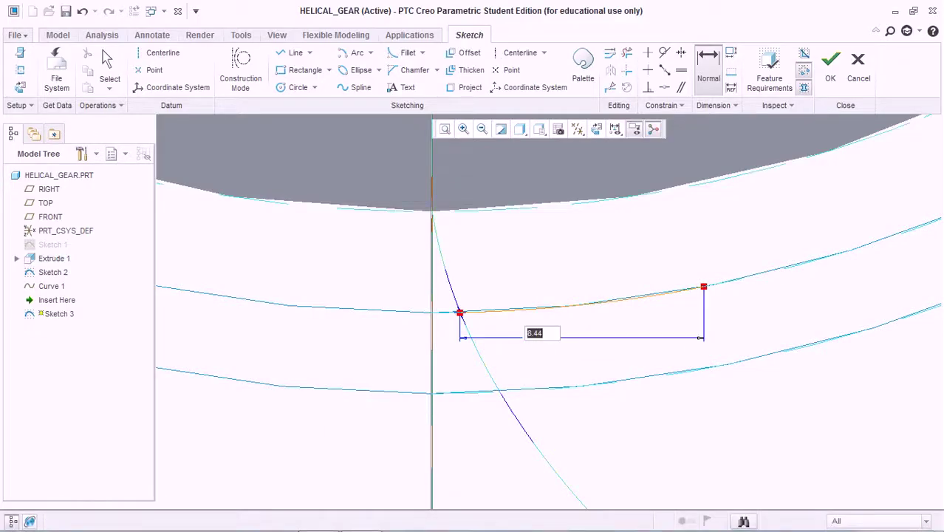
key("ctrl+v")
key("Return")
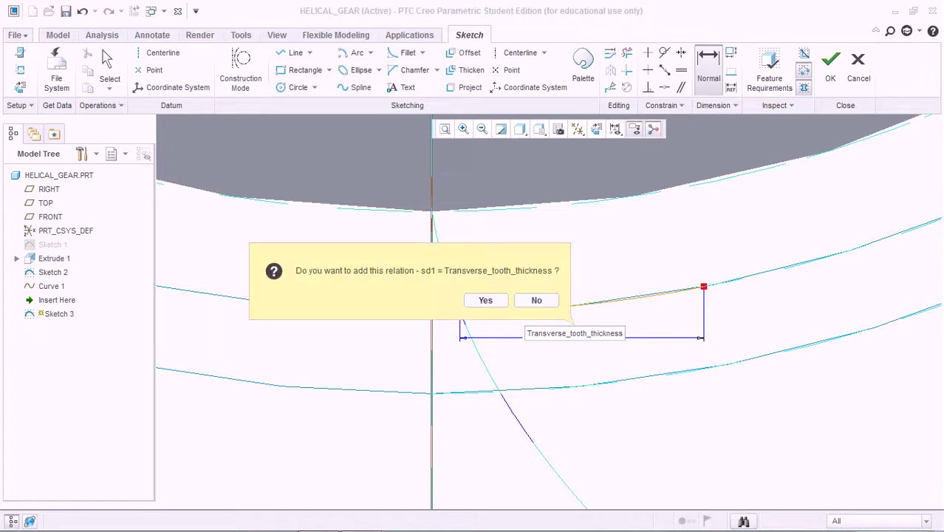
left_click(484, 300)
scroll(592, 406, "up", 2)
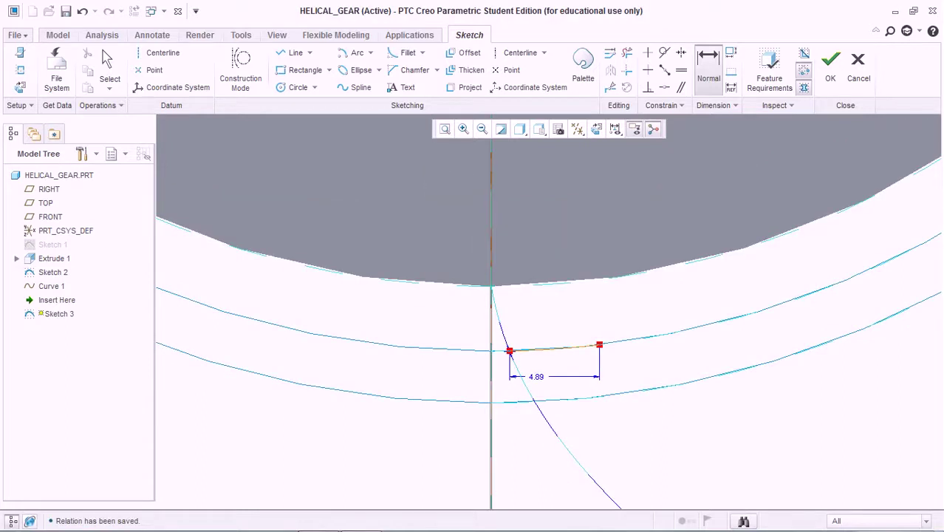
left_click(831, 65)
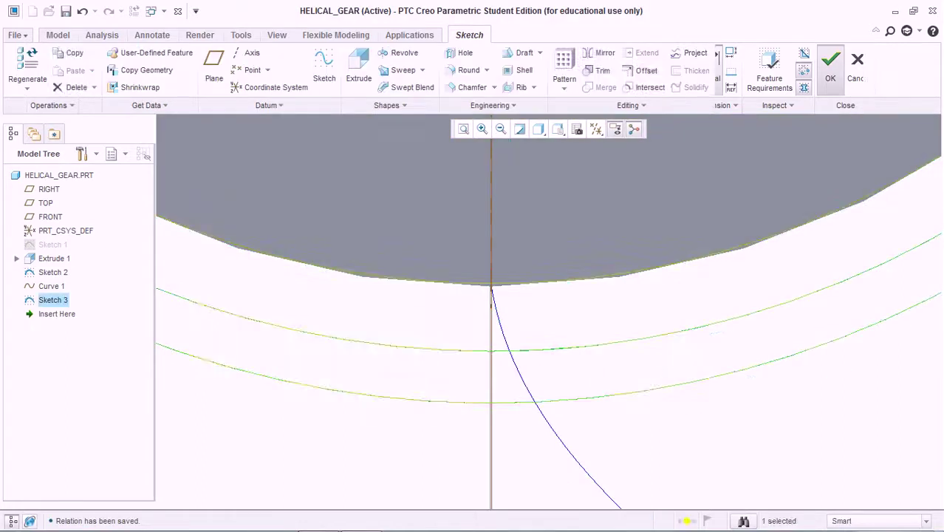
Create a datum point on the Sketch 3 arc at an offset ratio of 0.5 from the curve's end.
scroll(632, 432, "up", 3)
mouse_move(633, 432)
middle_mouse_down()
mouse_move(632, 403)
mouse_move(640, 473)
mouse_move(658, 499)
middle_mouse_up()
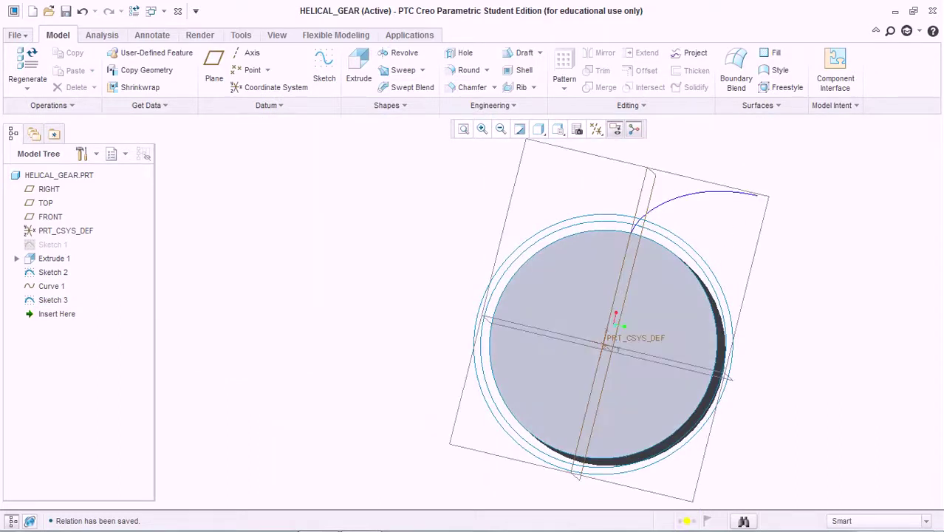
scroll(655, 219, "down", 6)
left_click(53, 300)
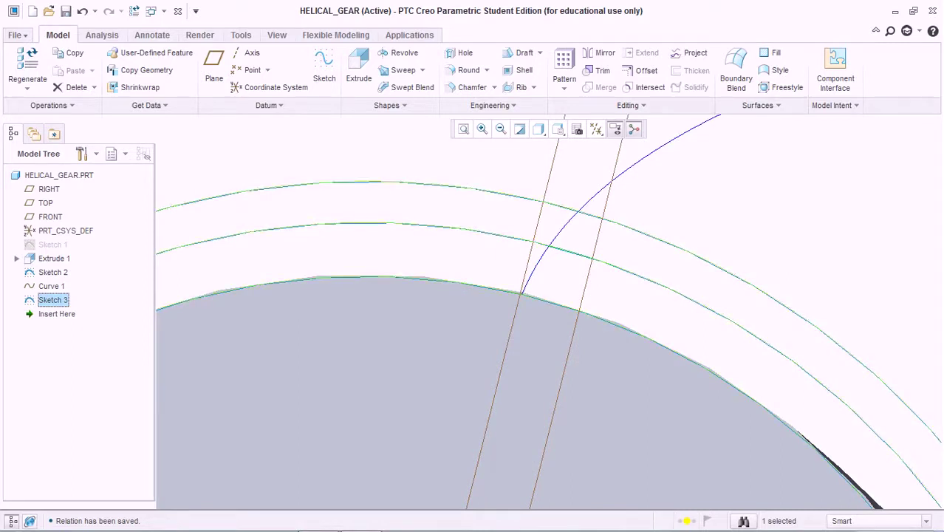
left_click(250, 70)
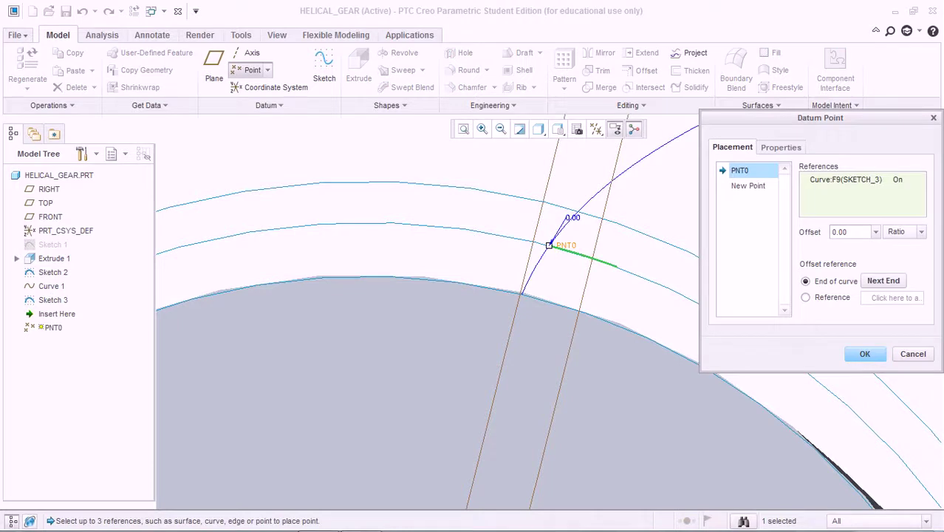
double_click(841, 232)
type("0.5")
key("Return")
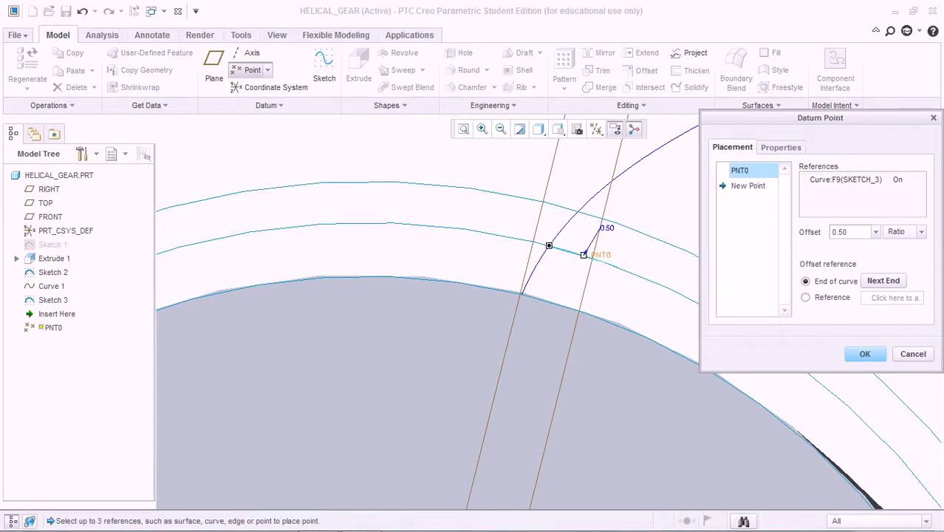
left_click(865, 353)
left_click(834, 266)
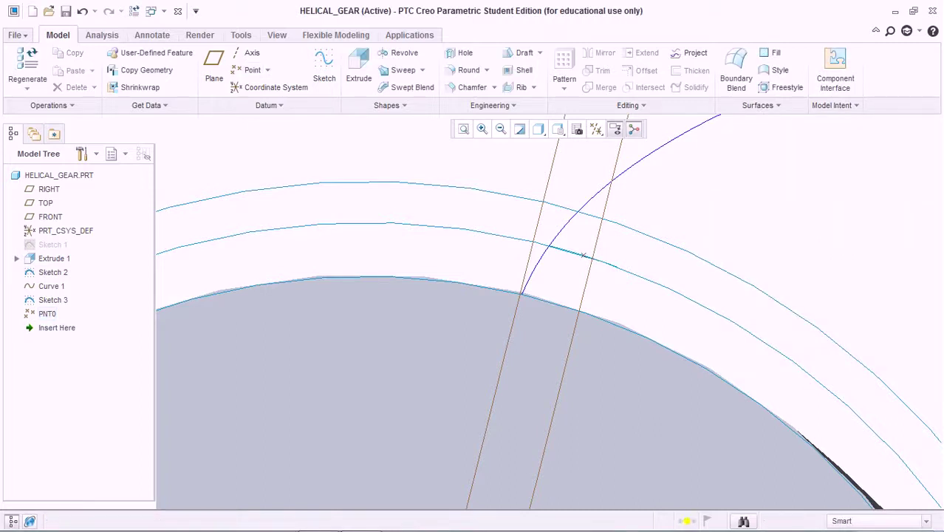
Create a datum plane through datum point PNT0 and the gear blank's central axis.
scroll(707, 211, "up", 6)
scroll(774, 196, "up", 3)
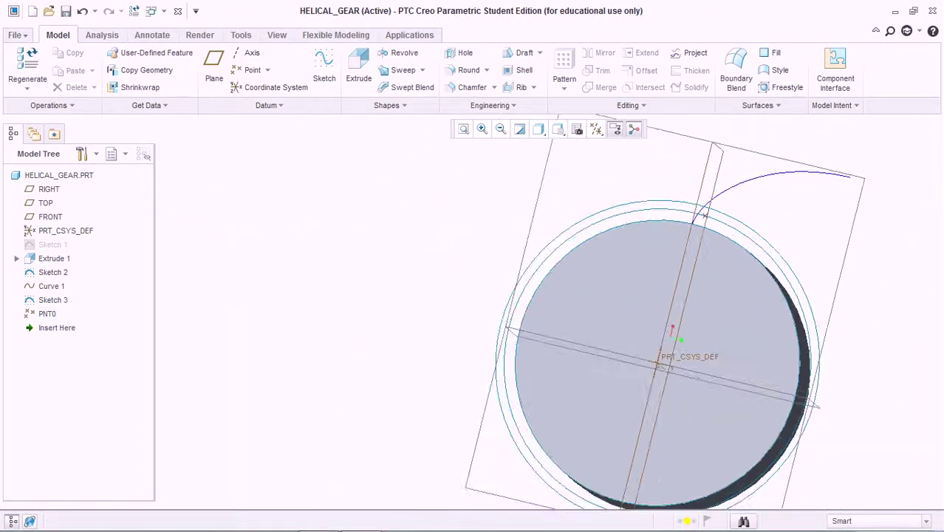
scroll(897, 227, "down", 3)
left_click(213, 68)
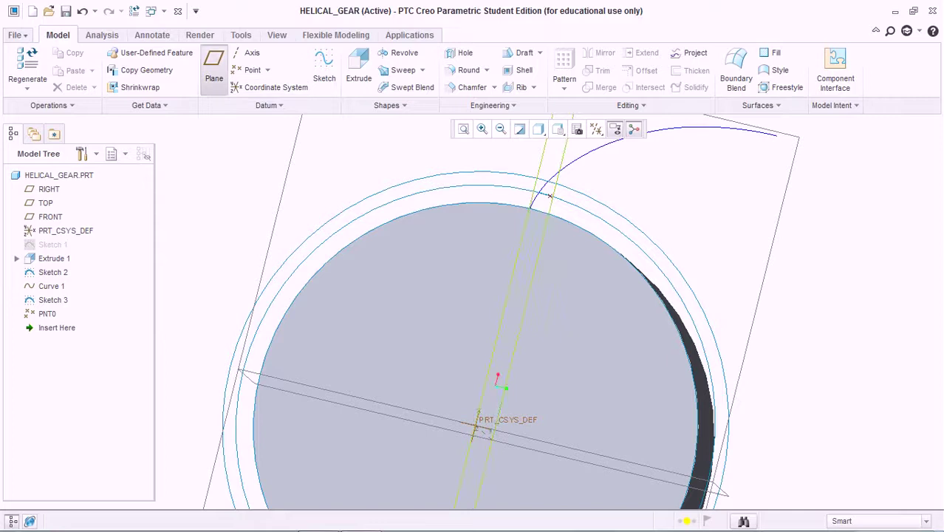
scroll(650, 175, "up", 4)
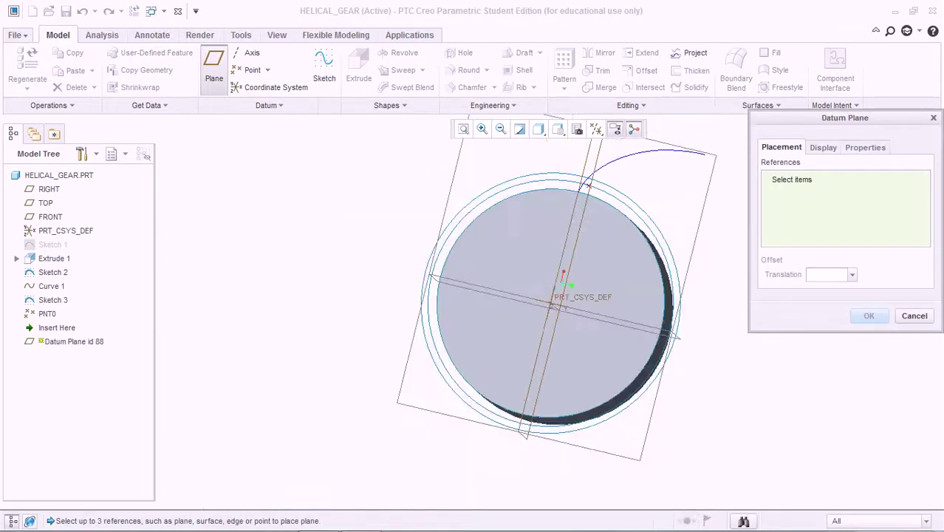
left_click(590, 186)
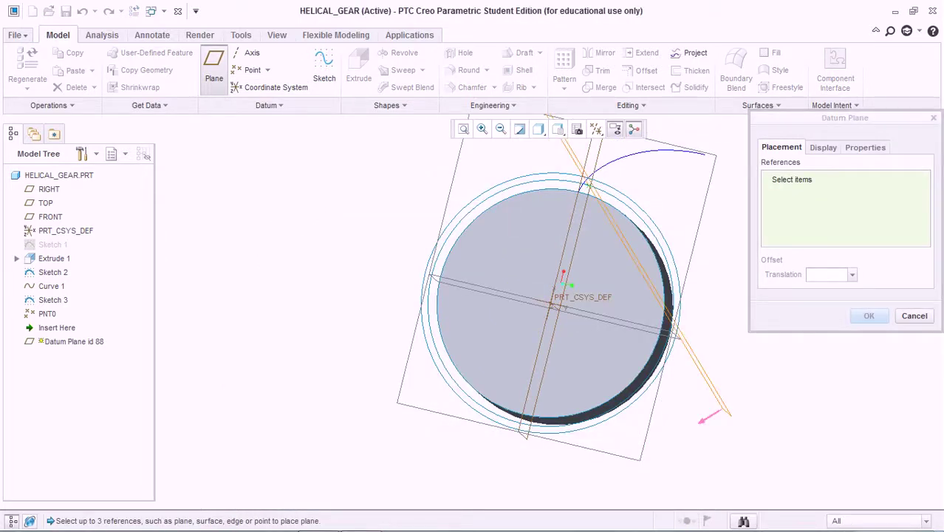
scroll(571, 268, "down", 8)
scroll(544, 329, "up", 7)
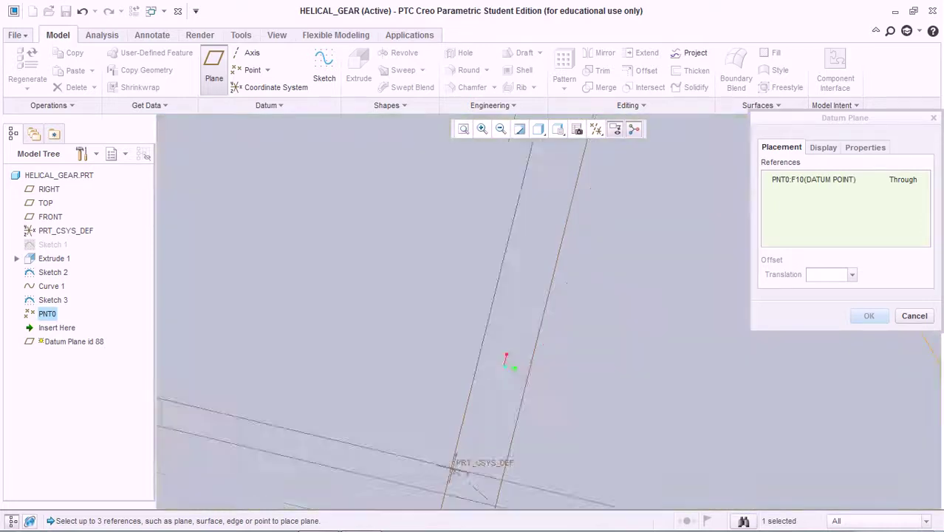
scroll(520, 379, "down", 7)
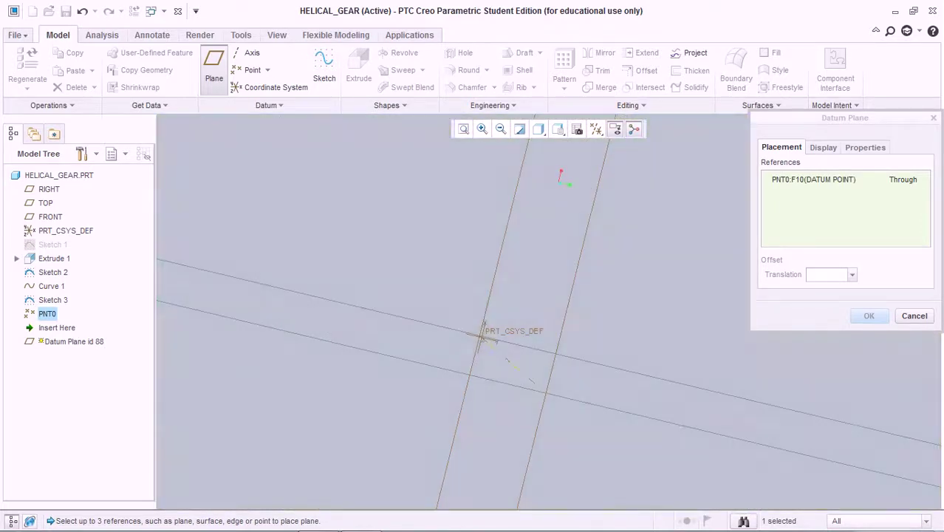
left_click(520, 371, "ctrl")
left_click(869, 316)
scroll(602, 342, "up", 7)
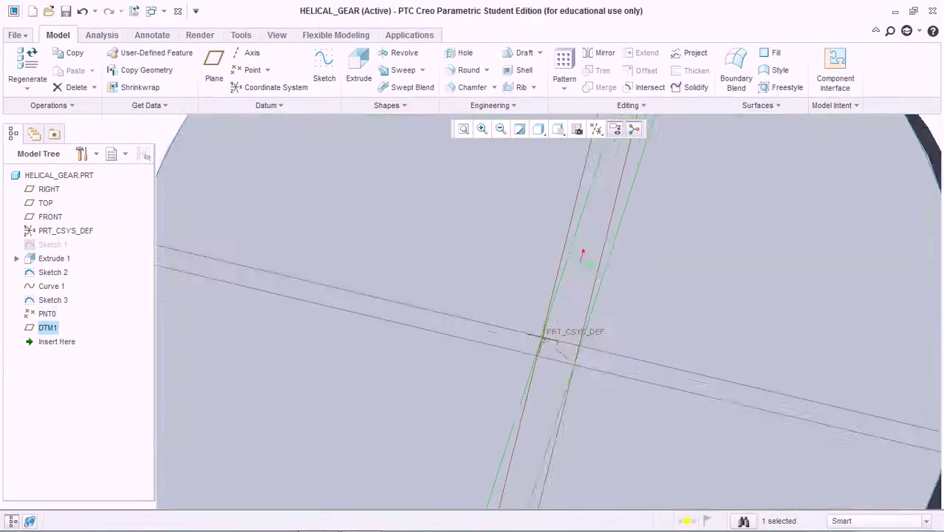
left_click(683, 222)
Mirror the involute curve about datum plane DTM1.
scroll(674, 208, "down", 2)
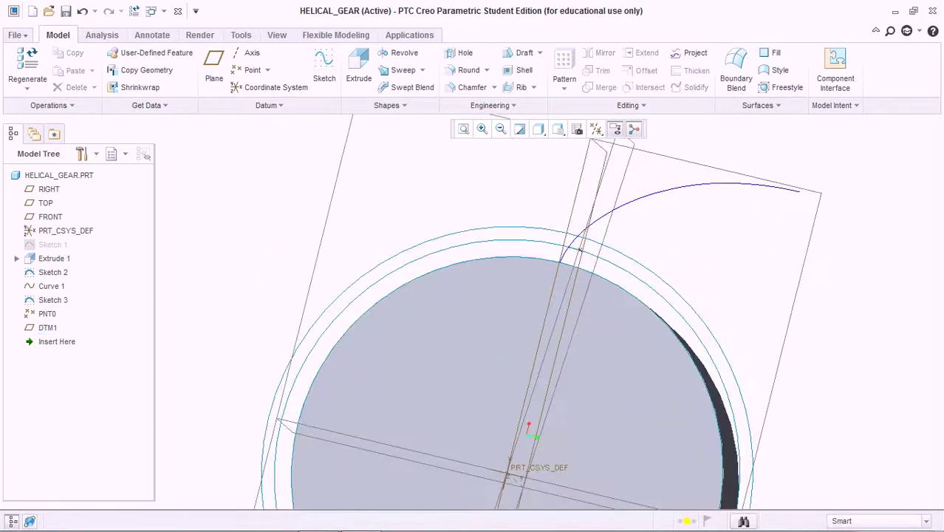
left_click(674, 188)
left_click(600, 54)
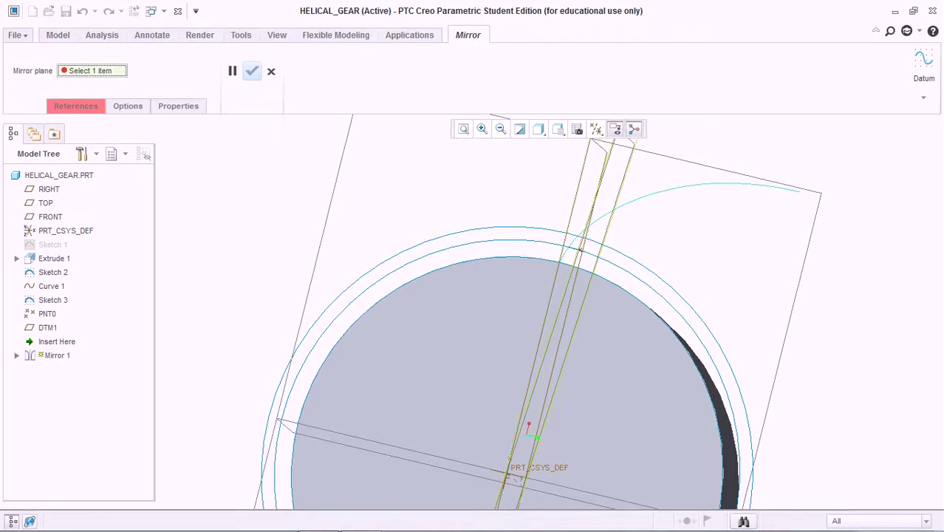
left_click(580, 250)
middle_click(578, 254)
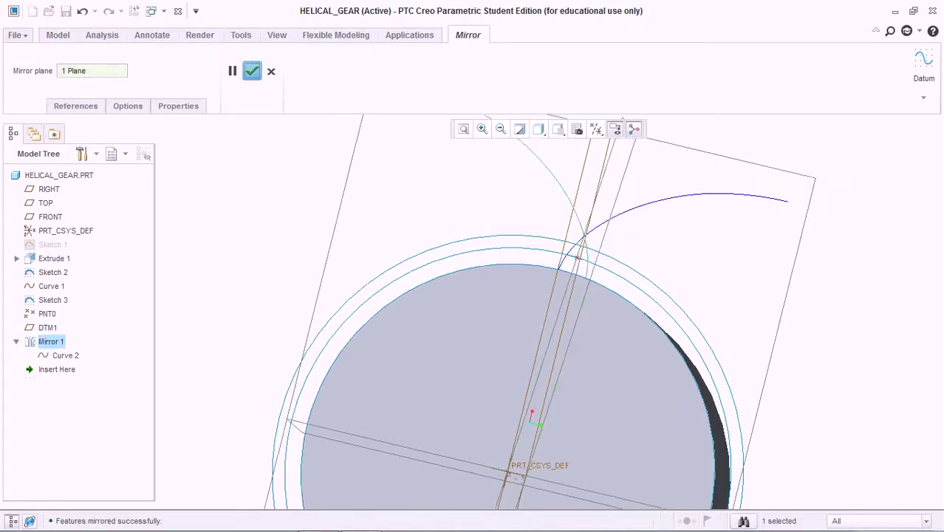
left_click(325, 177)
Start a Helical Sweep as a surface and open its profile sketch on datum plane DTM1 with the default references.
scroll(325, 177, "up", 4)
mouse_move(399, 310)
middle_mouse_down()
mouse_move(399, 199)
mouse_move(399, 311)
middle_mouse_up()
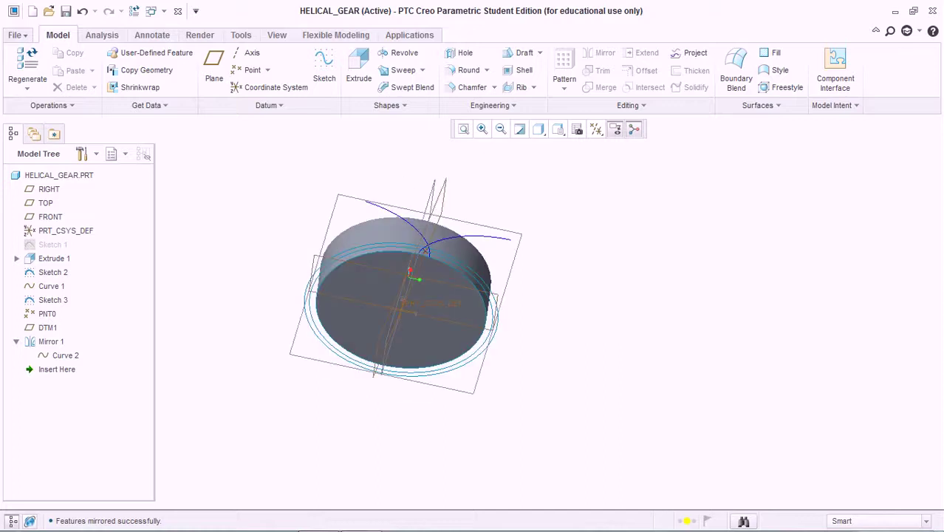
left_click(423, 70)
left_click(423, 102)
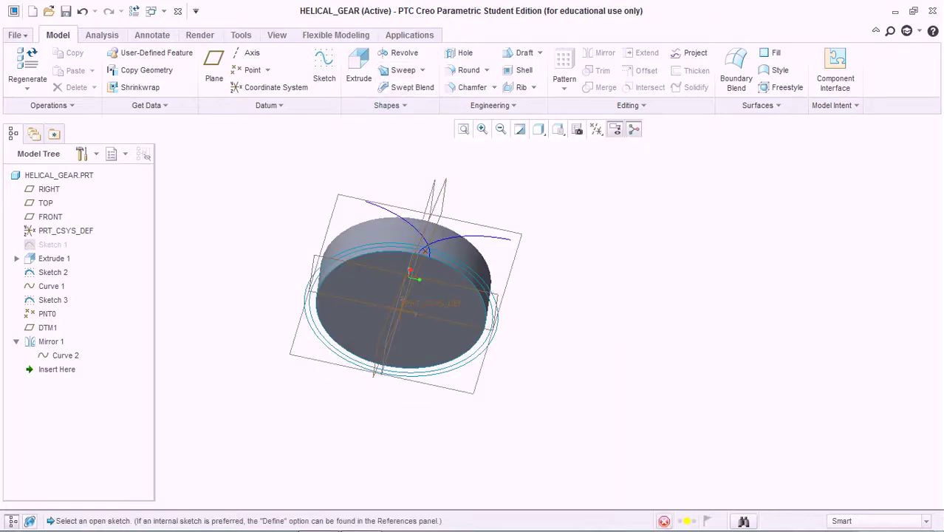
middle_click_drag(414, 295, 358, 282)
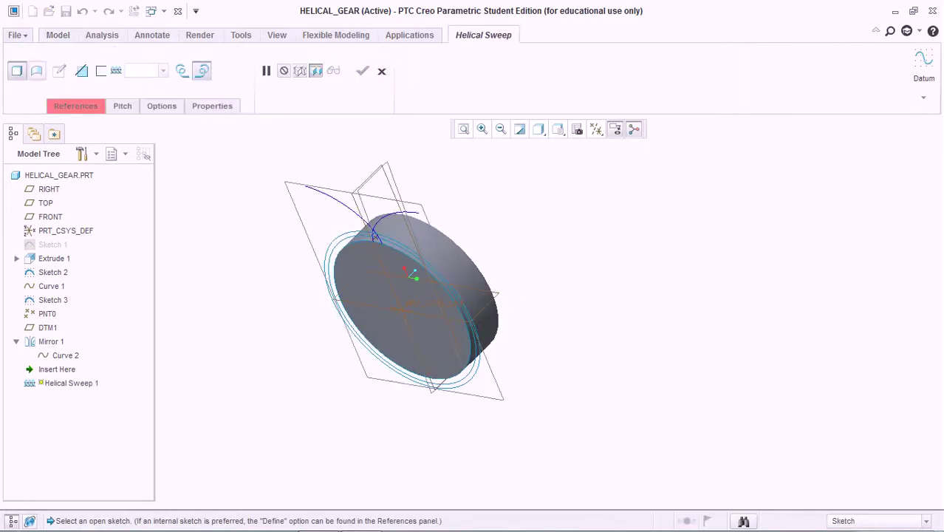
left_click(36, 71)
left_click(75, 106)
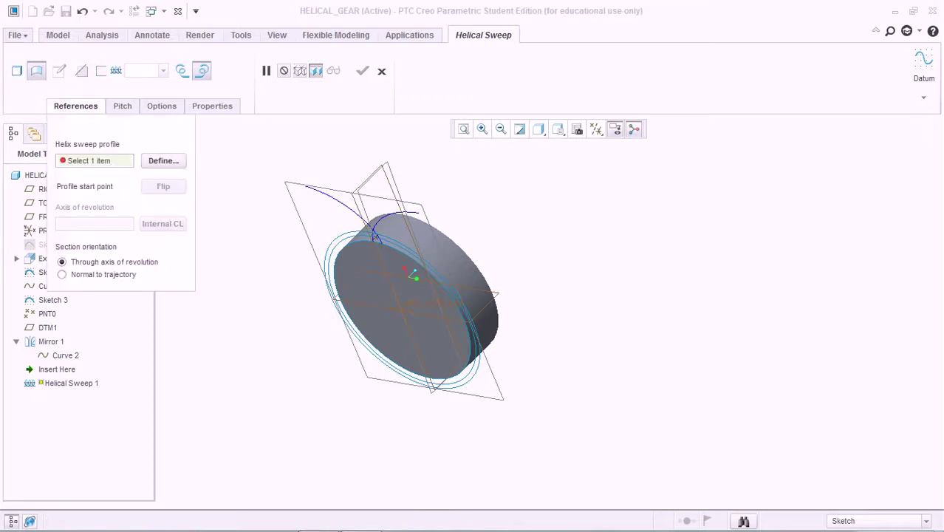
left_click(163, 161)
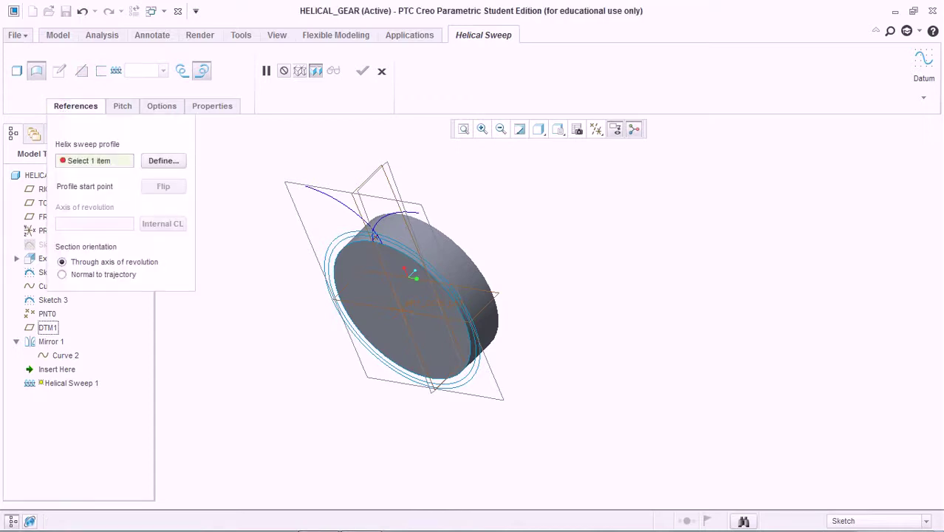
left_click(163, 160)
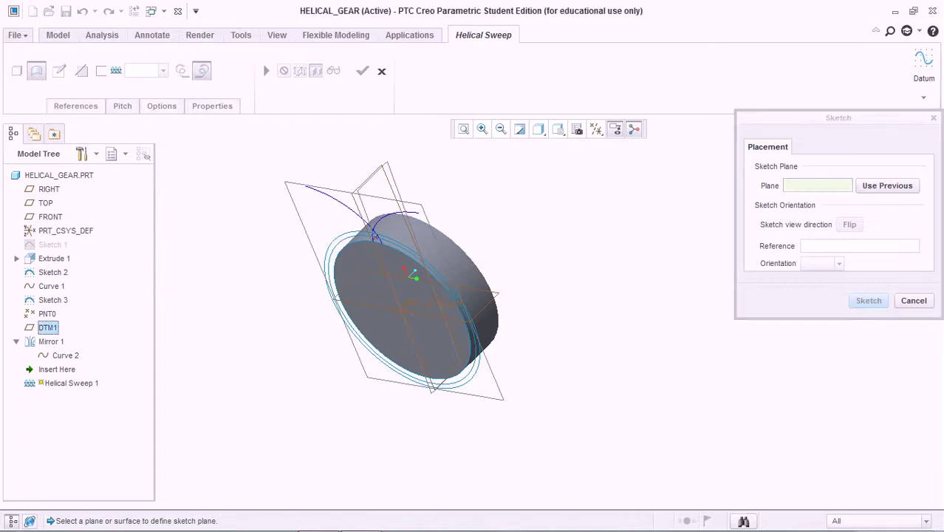
left_click(869, 301)
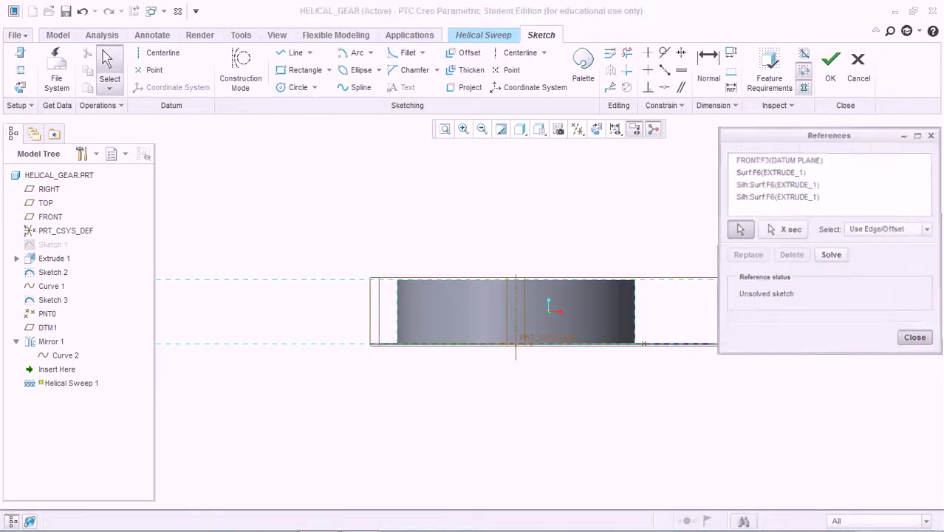
left_click(916, 338)
Hide the coordinate systems and keep datum axes, points and planes displayed.
left_click(577, 130)
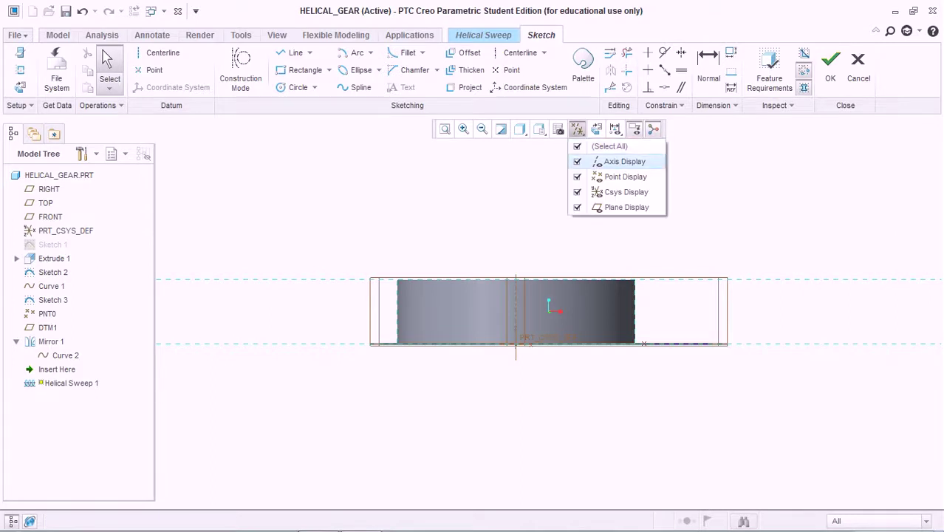
left_click(621, 161)
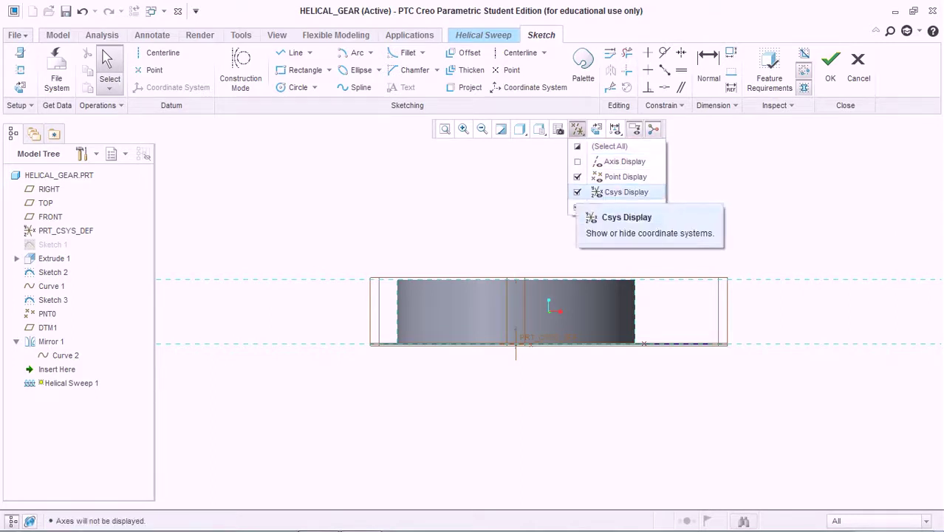
left_click(621, 192)
left_click(621, 207)
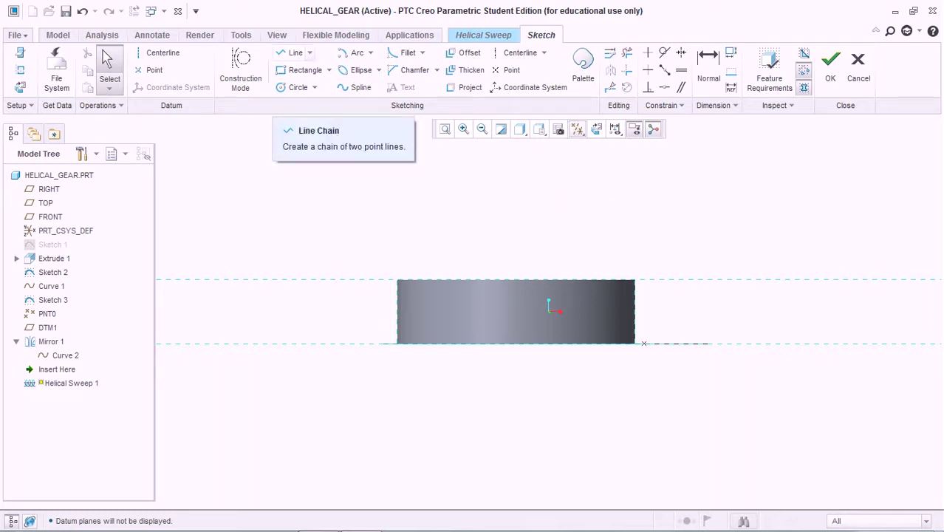
left_click(577, 130)
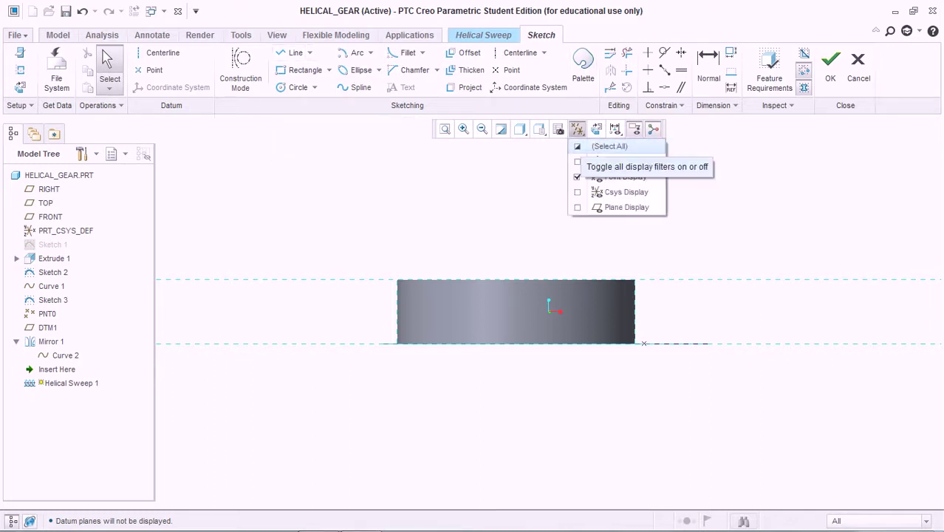
left_click(621, 207)
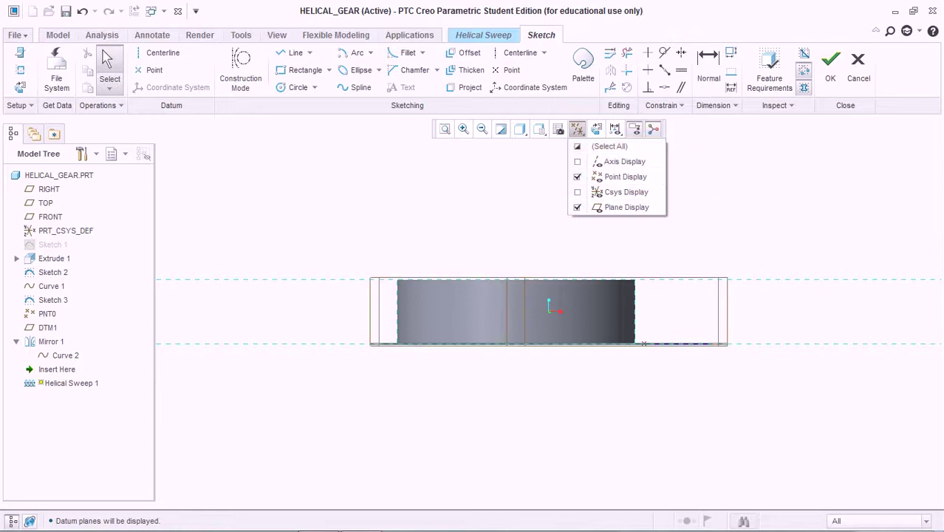
left_click(621, 161)
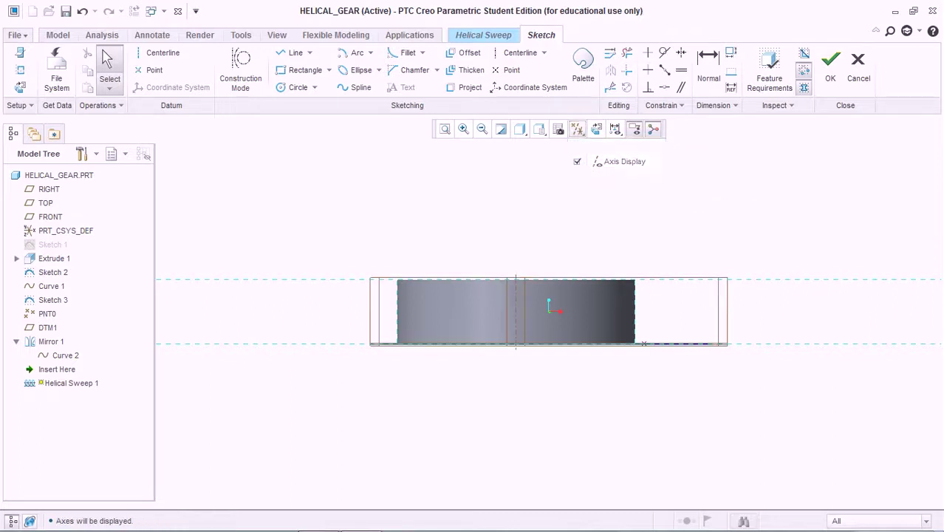
Place a vertical datum centerline in the sketch and make it coincident with the gear blank's central axis.
left_click(157, 53)
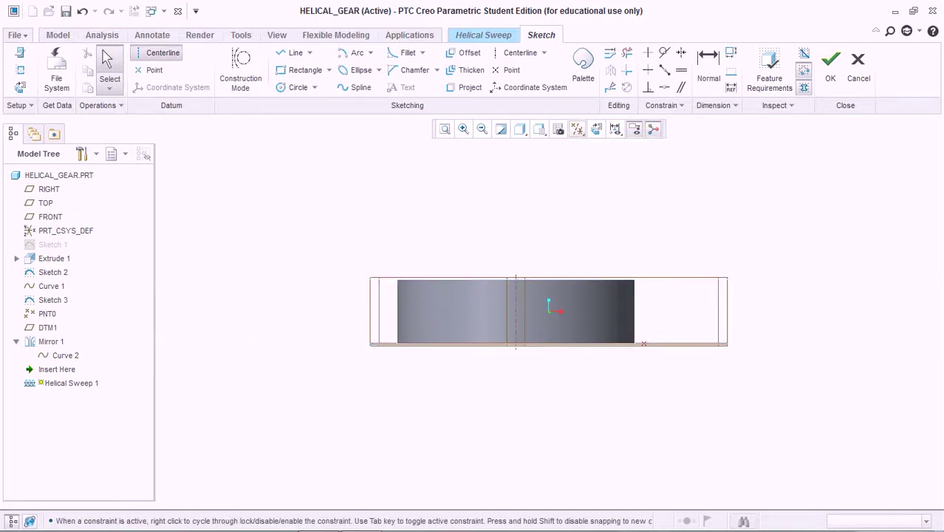
left_click(517, 326)
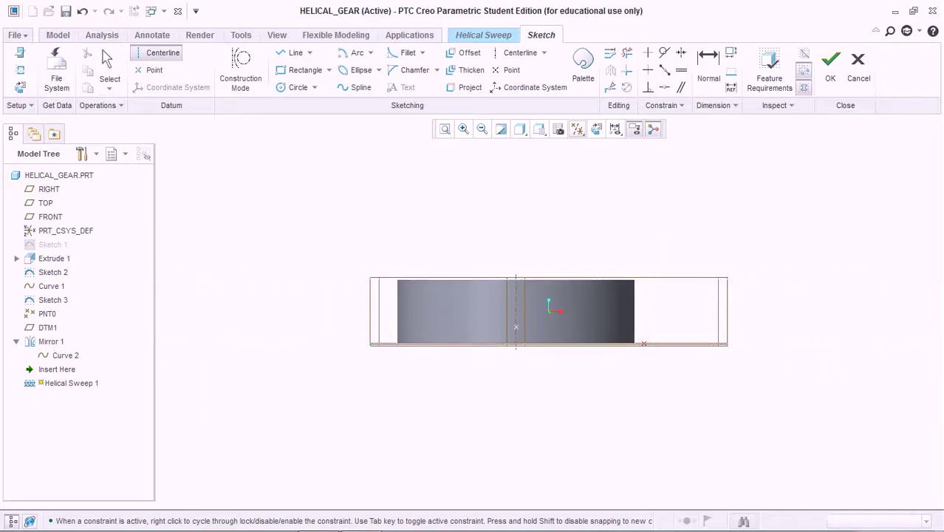
scroll(518, 341, "down", 15)
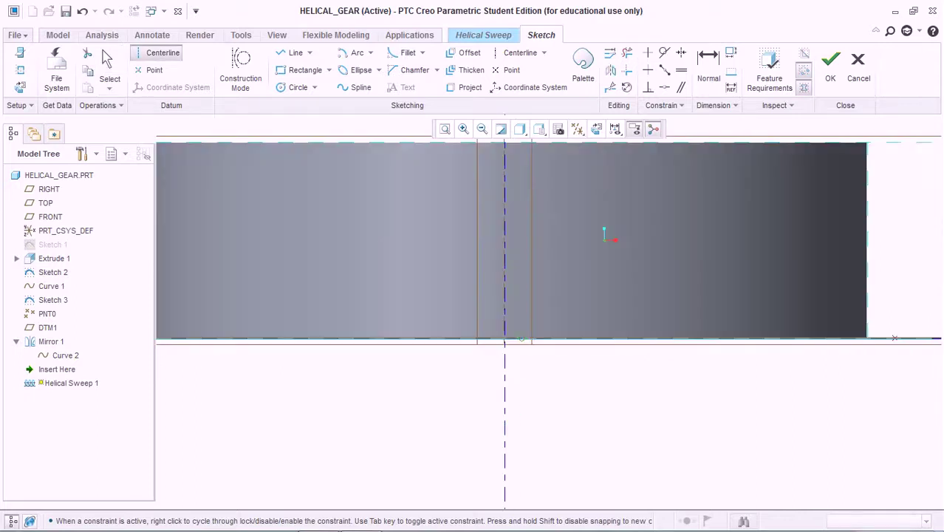
scroll(506, 338, "down", 1)
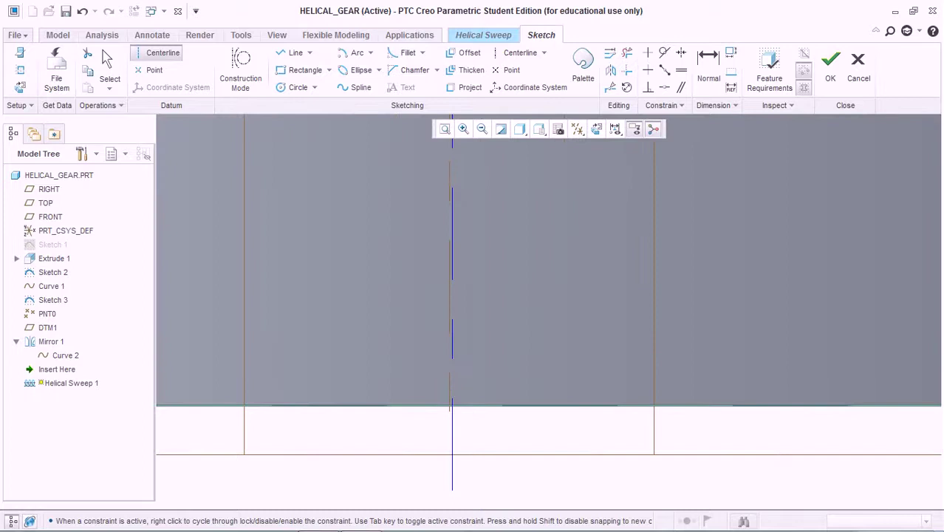
left_click(107, 59)
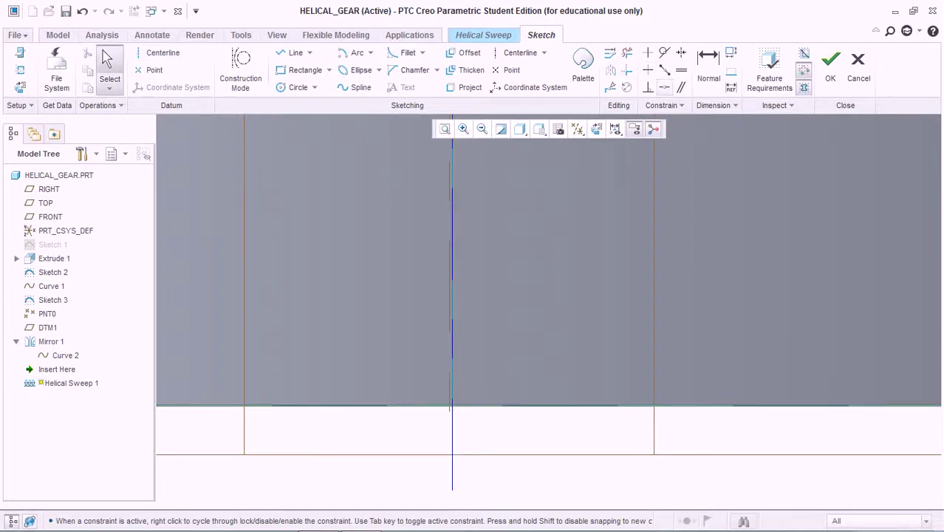
left_click(665, 87)
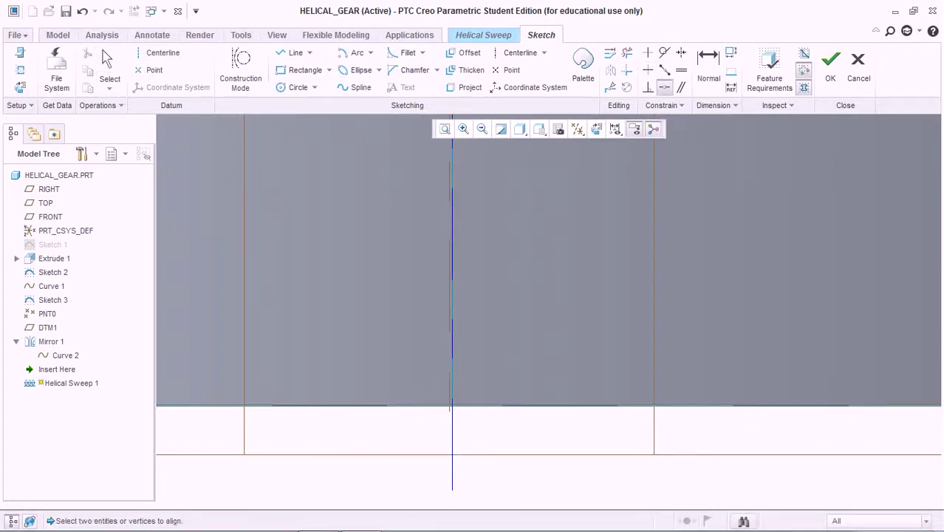
scroll(421, 326, "down", 5)
left_click(504, 318)
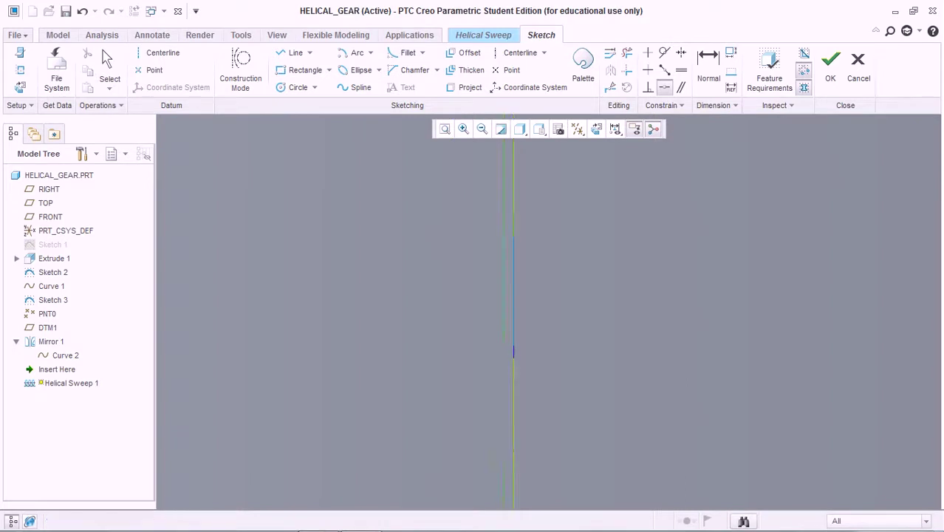
scroll(510, 318, "up", 8)
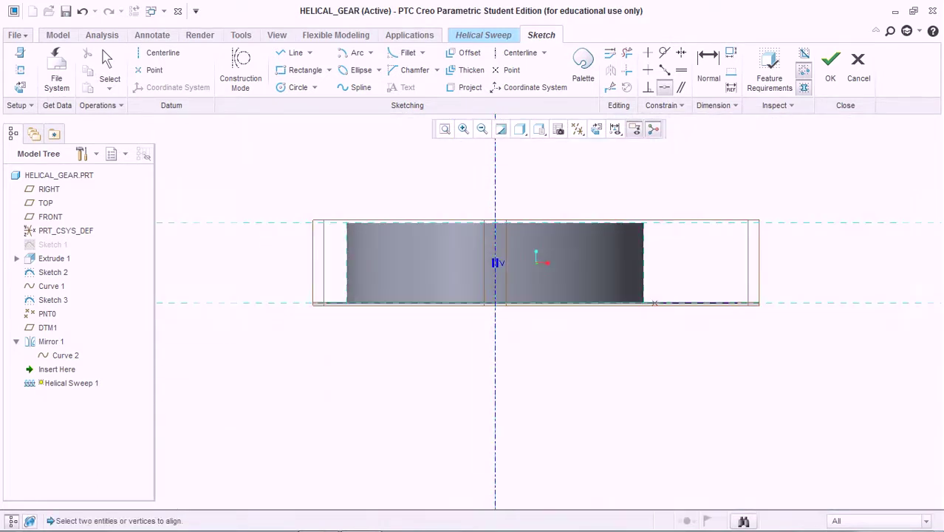
Sketch a vertical line just outside the blank from its base to its top face, at a diameter of about 100.3.
left_click(295, 52)
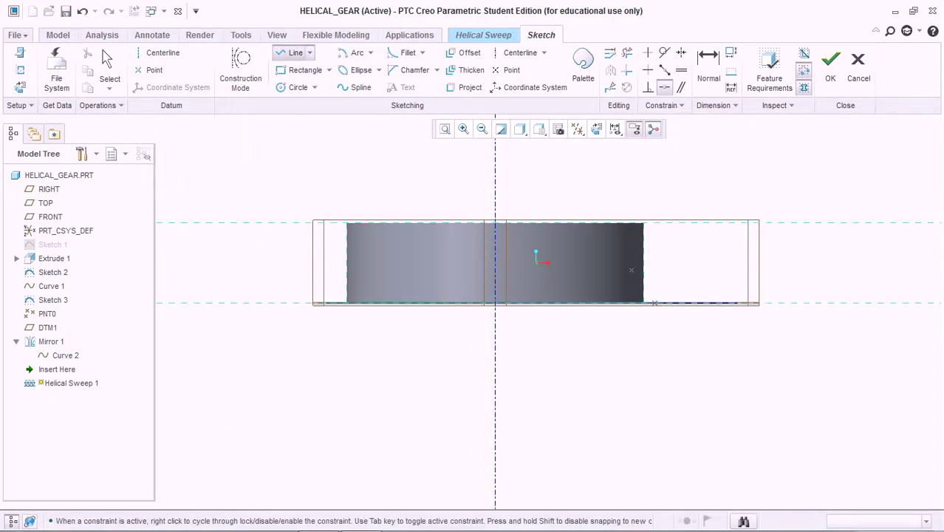
scroll(632, 268, "down", 1)
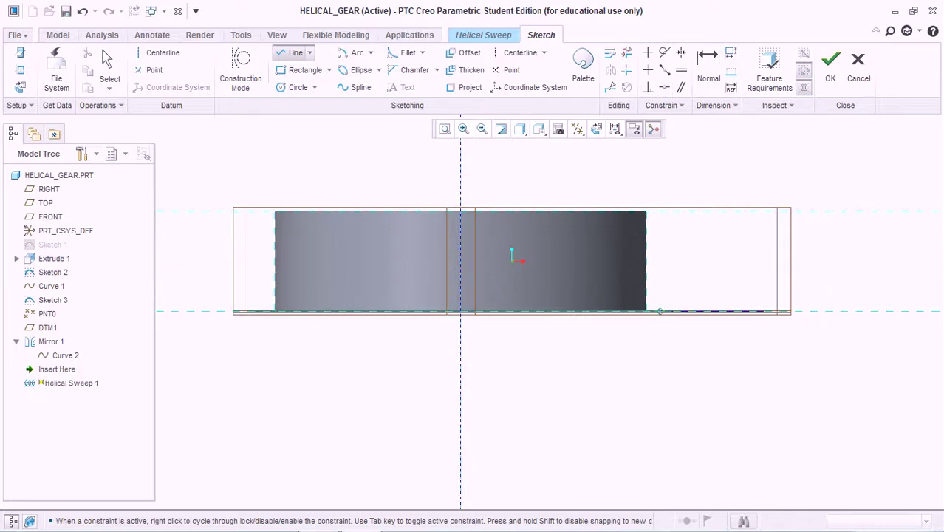
left_click(661, 311)
left_click(661, 212)
middle_click(632, 342)
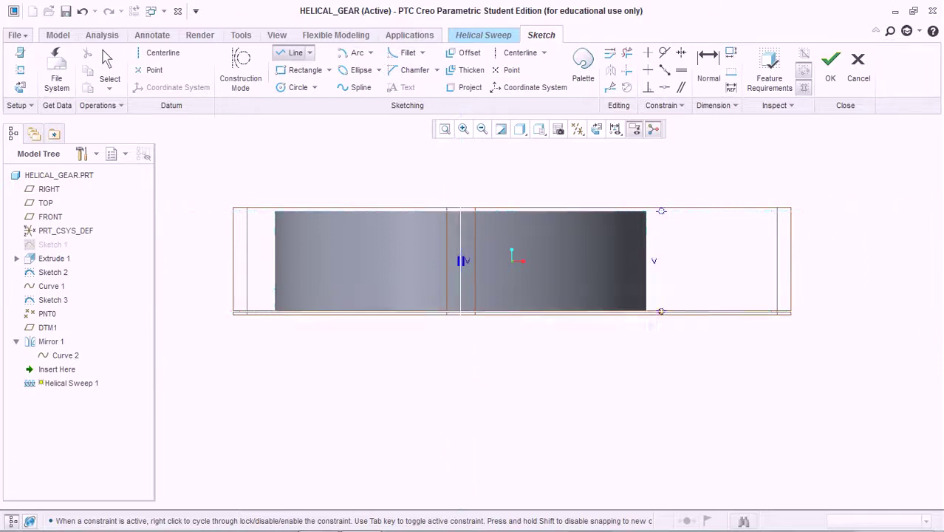
middle_click(632, 342)
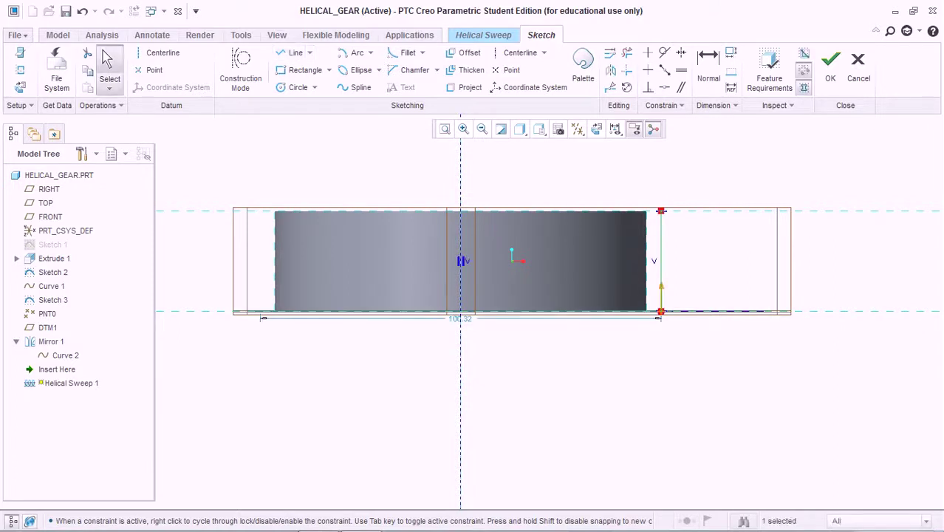
Set the profile line's diameter dimension to pitch_diameter, add it as a relation, and finish the sketch.
left_click_drag(461, 318, 480, 352)
double_click(480, 352)
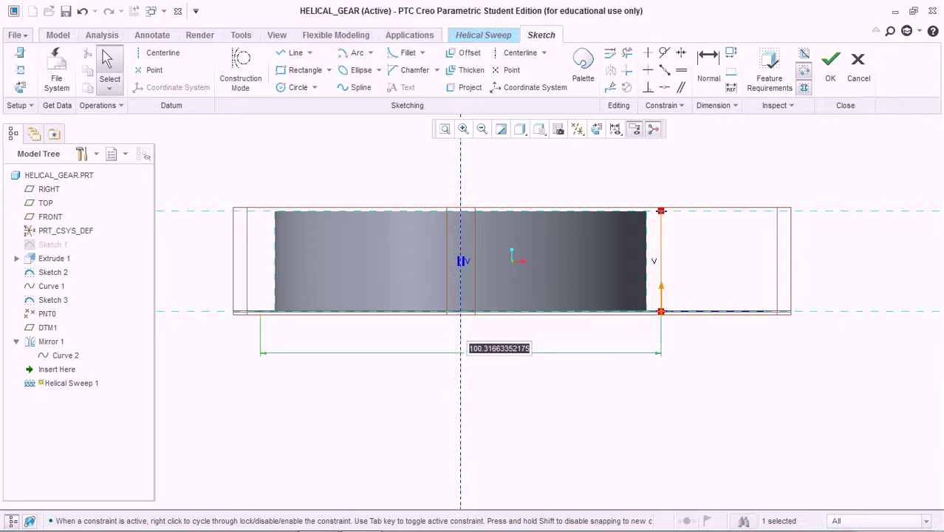
key("BackSpace")
type("p")
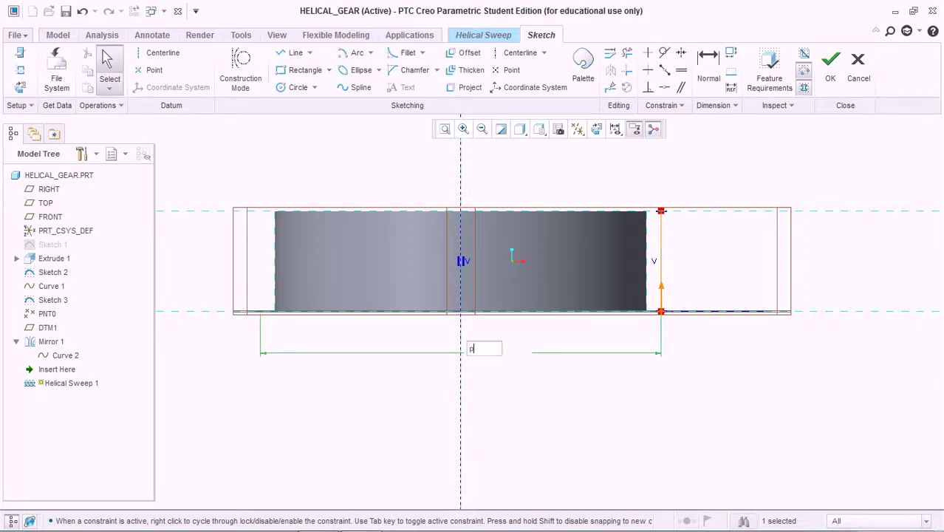
type("itch_diameter")
key("Return")
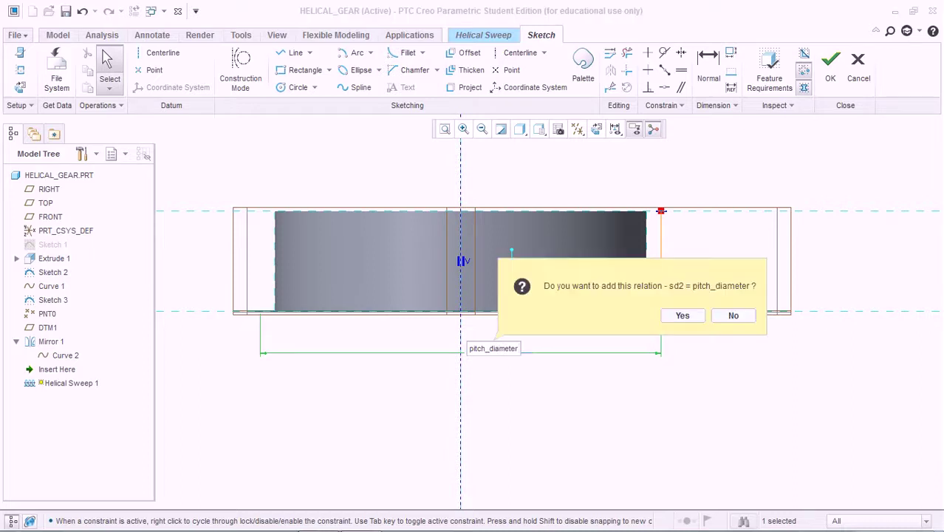
left_click(682, 315)
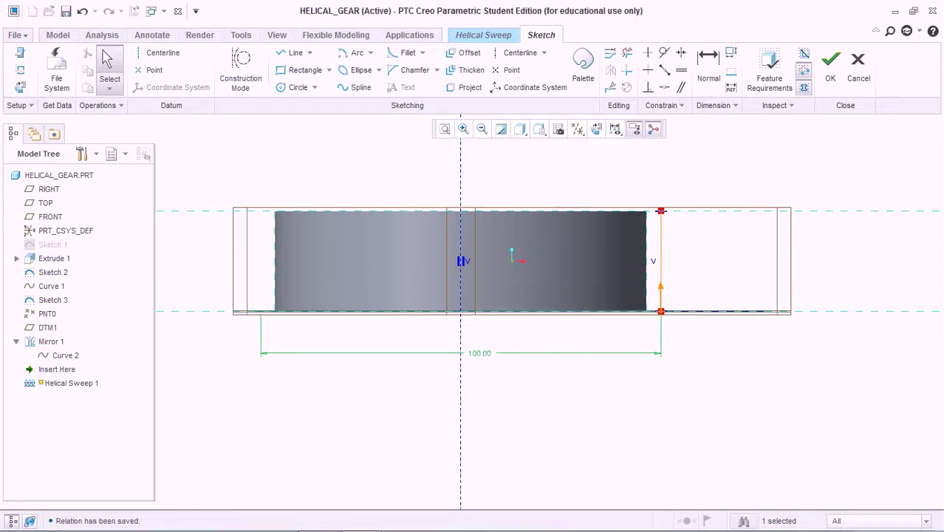
left_click(830, 65)
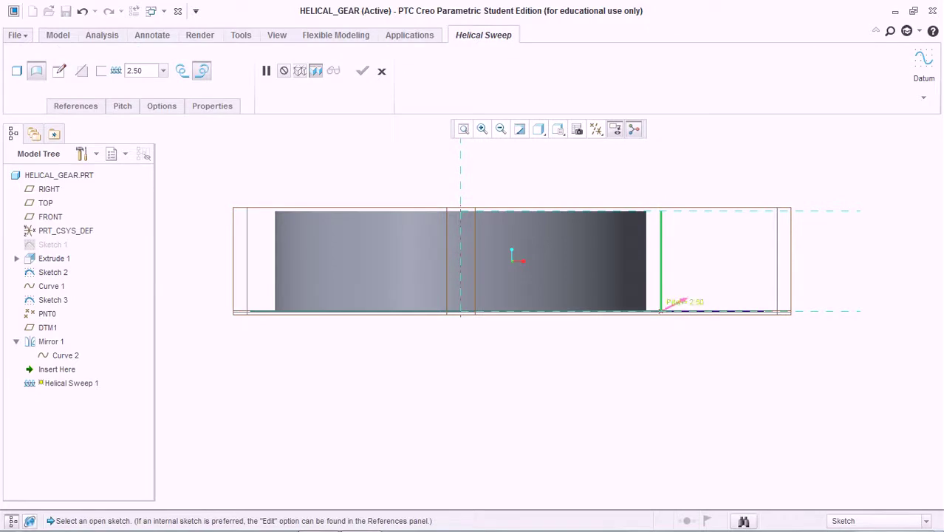
Set the helical sweep's pitch to lead and add it as a feature relation.
type("lead")
key("Return")
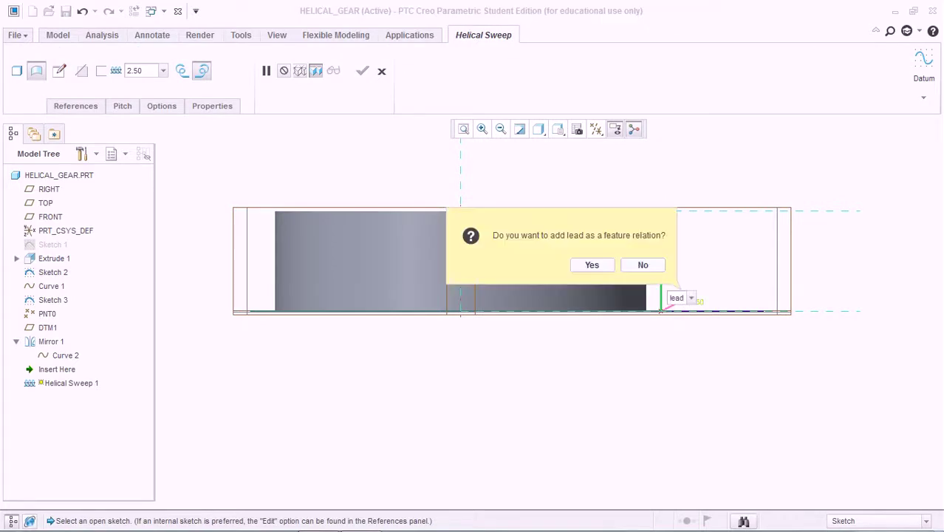
left_click(591, 265)
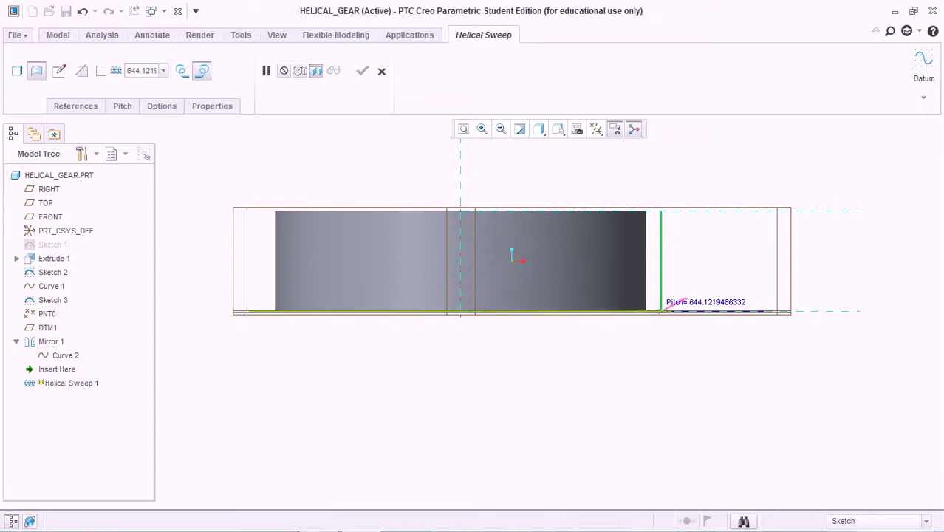
Open the helical sweep's section sketch and hide the datum planes.
left_click(59, 70)
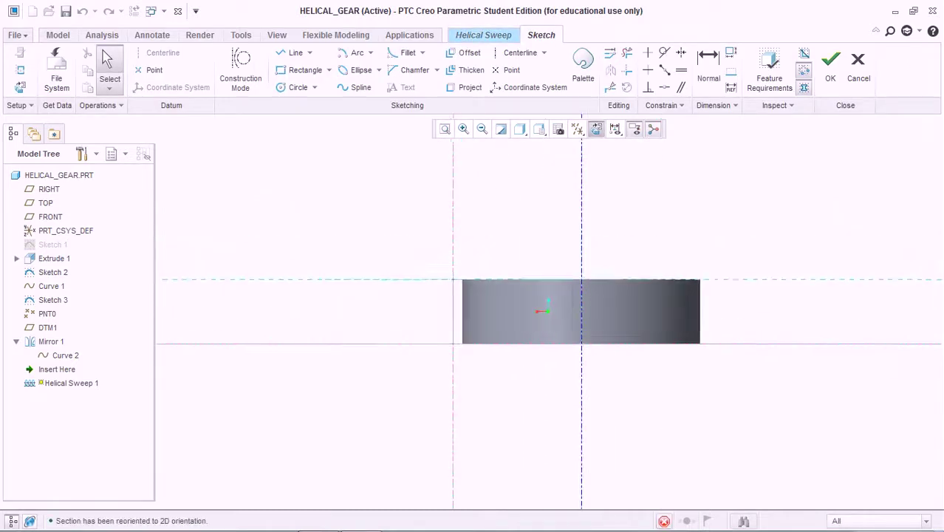
left_click(578, 129)
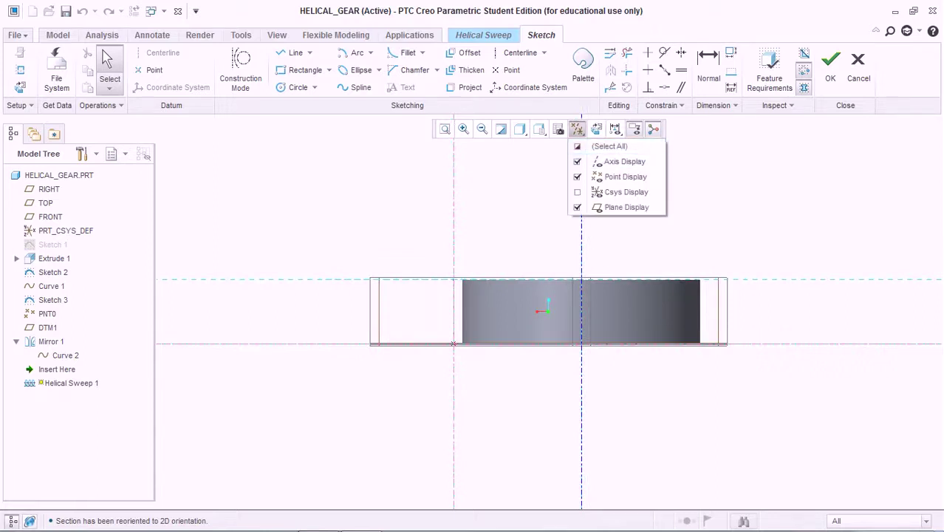
left_click(621, 207)
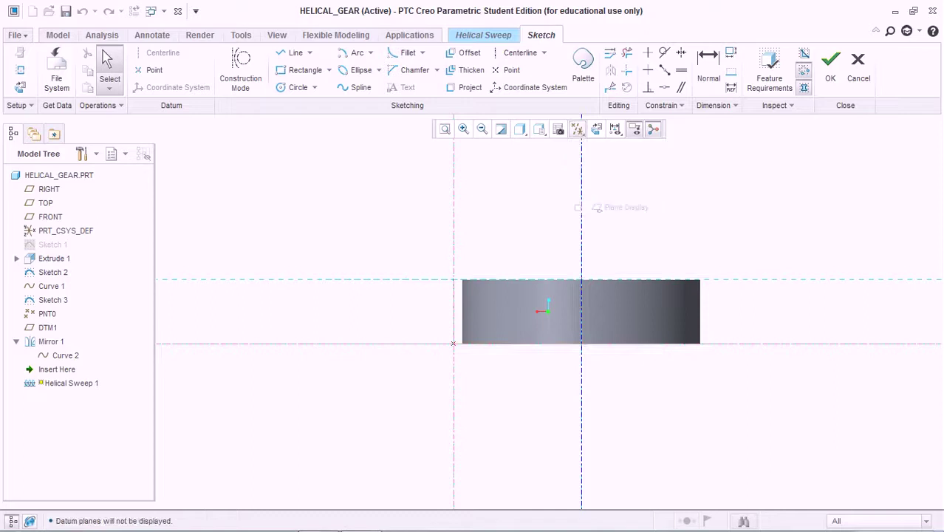
Sketch a horizontal section line from the profile's base towards the gear axis, set its length to 50, and complete the helical sweep surface.
left_click(292, 52)
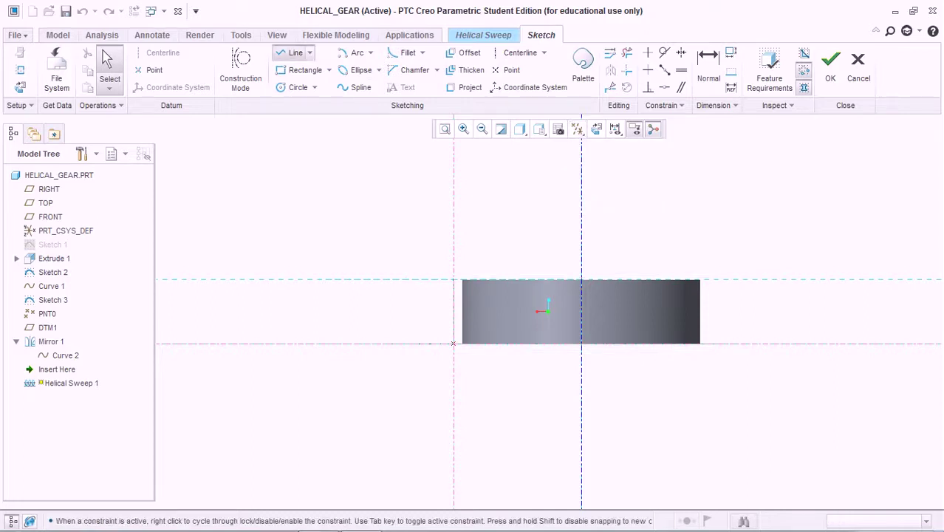
left_click(453, 344)
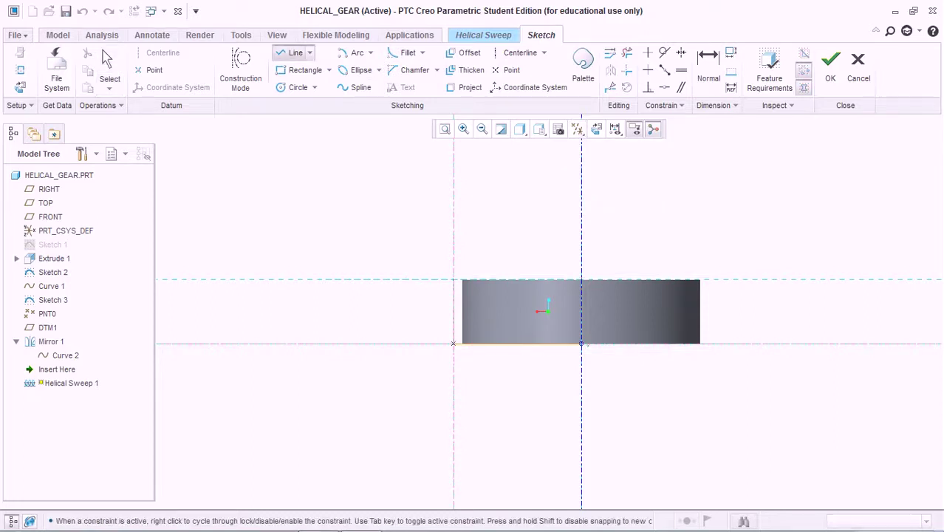
left_click(582, 344)
middle_click(581, 344)
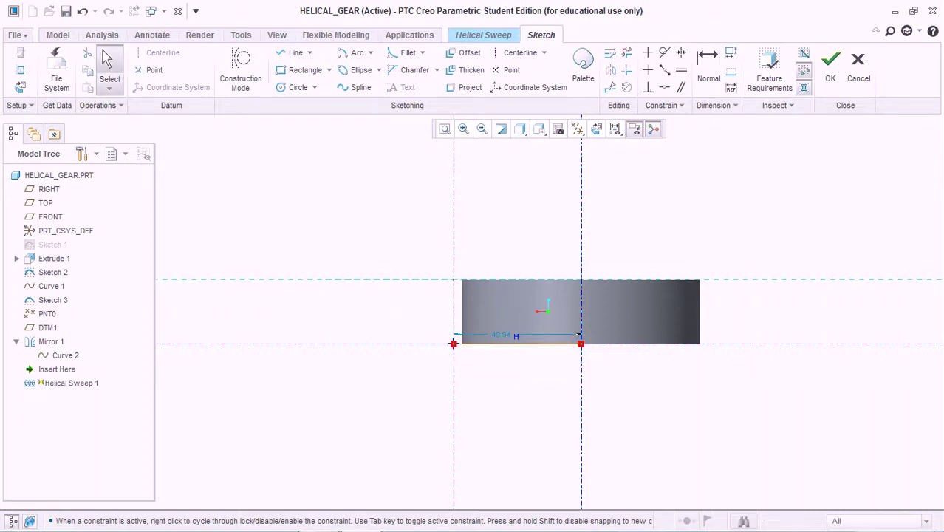
type("50")
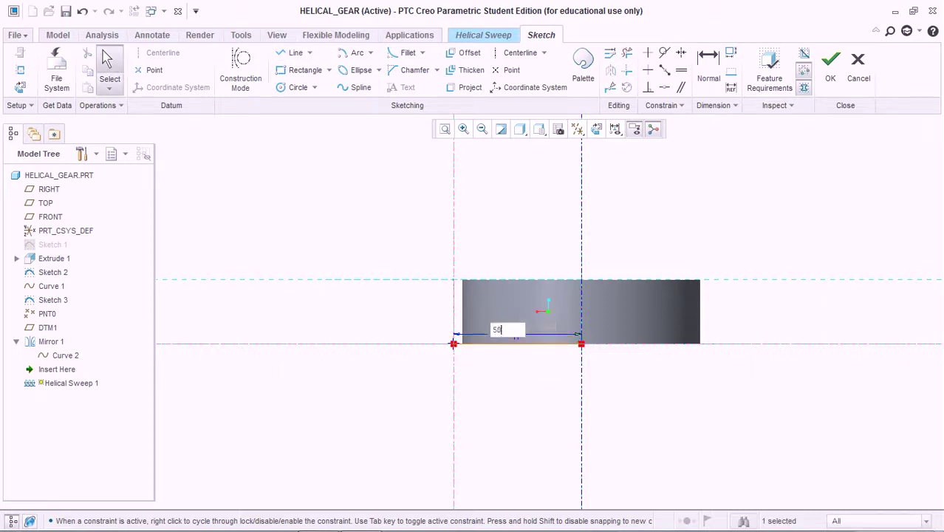
key("Return")
left_click(831, 67)
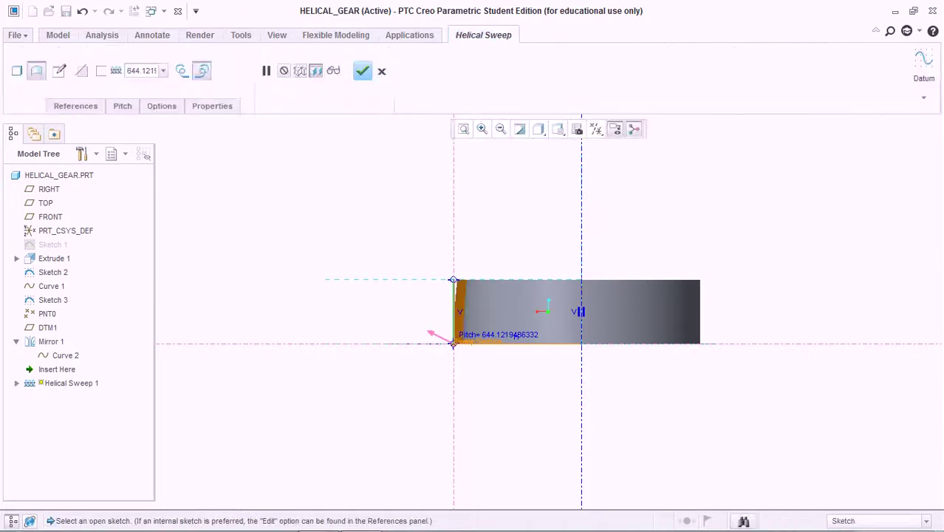
left_click(362, 70)
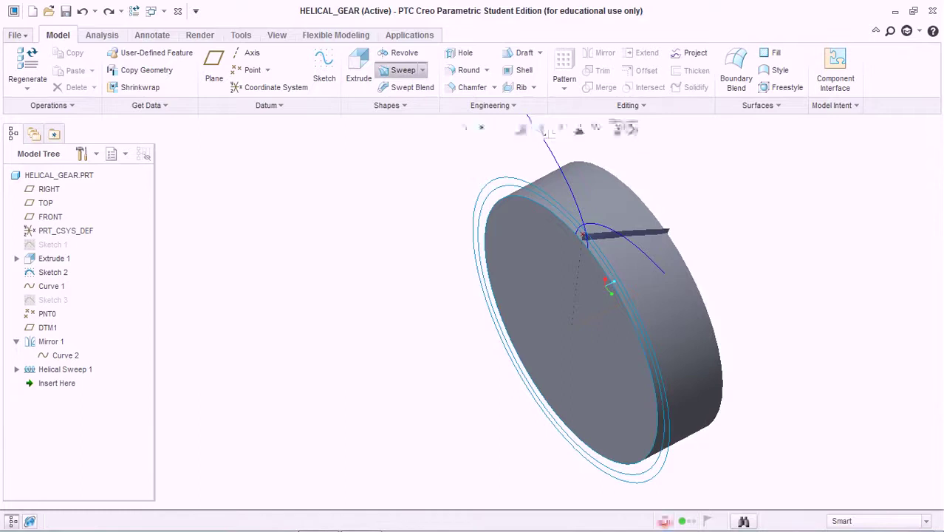
Start a sweep along the helical edge with Constant Normal Direction referenced to the blank's front face and horizontal/vertical control Normal To Surface.
left_click(403, 69)
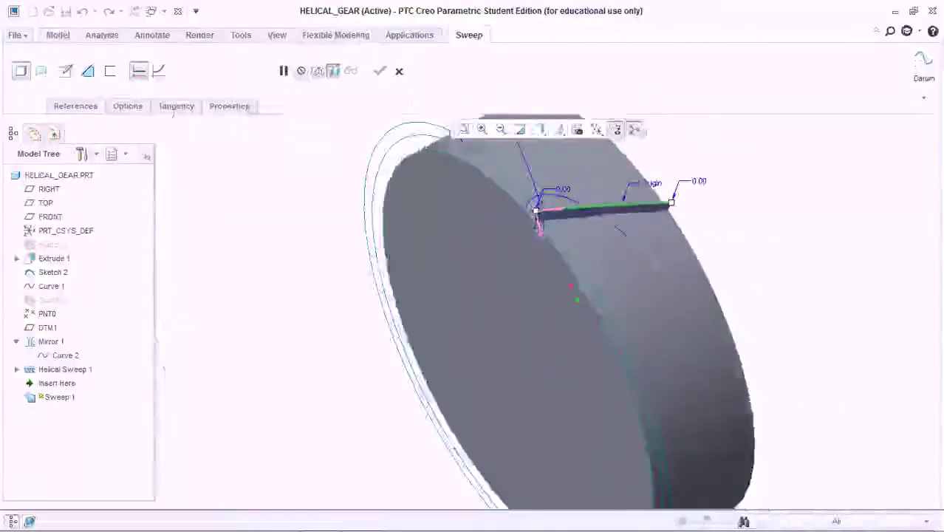
left_click(75, 105)
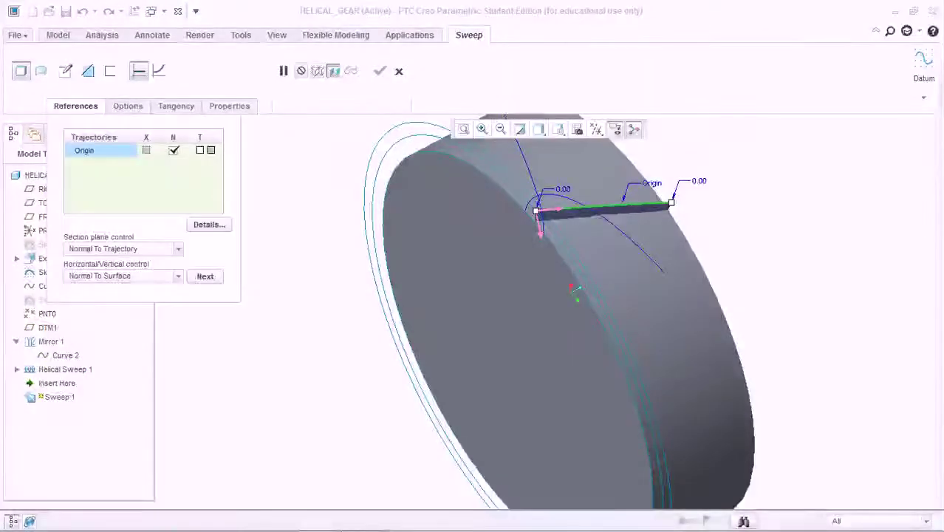
left_click(178, 249)
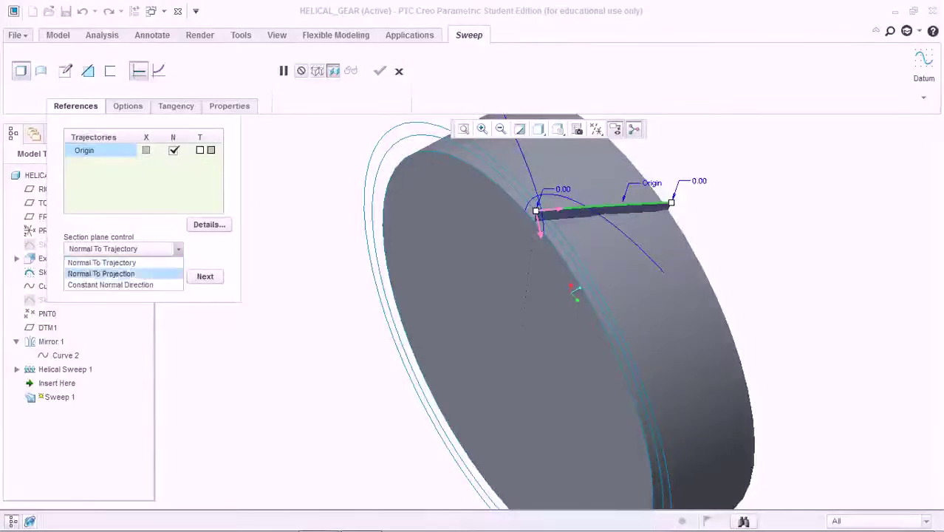
left_click(111, 286)
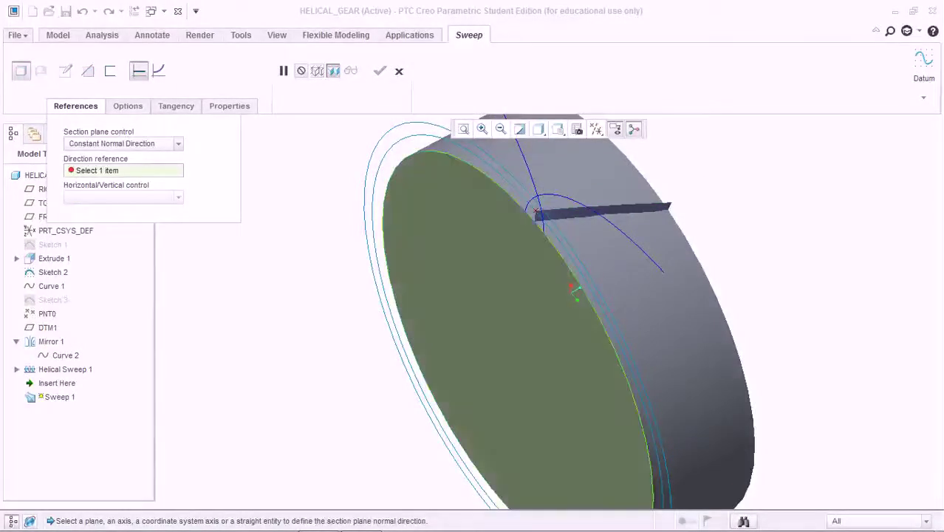
left_click(502, 318)
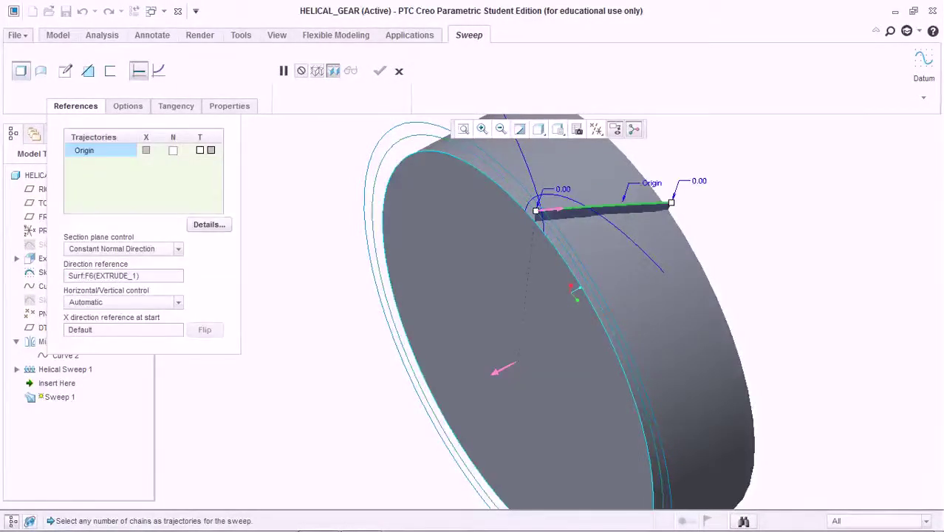
left_click(178, 302)
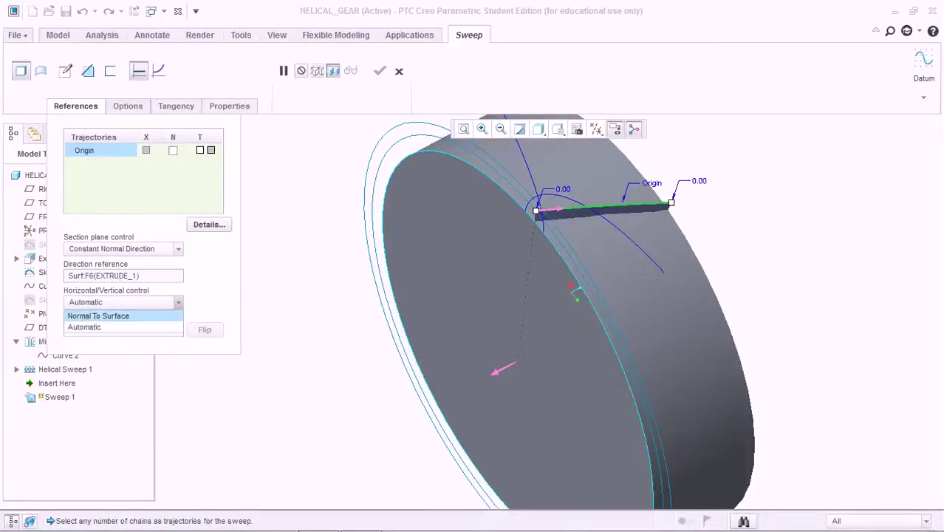
left_click(98, 315)
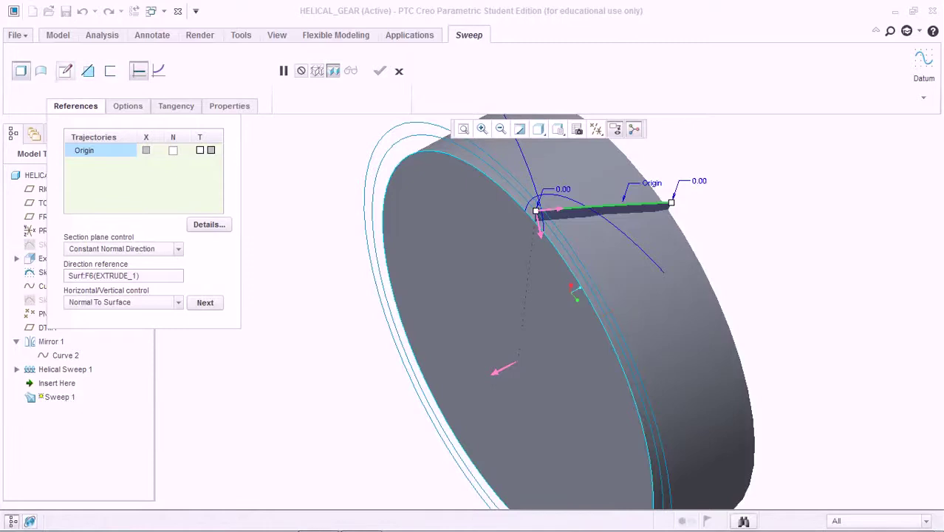
Open the sweep's section sketch and project both involute curves, the outermost gear circle and the blank's root circle.
left_click(65, 70)
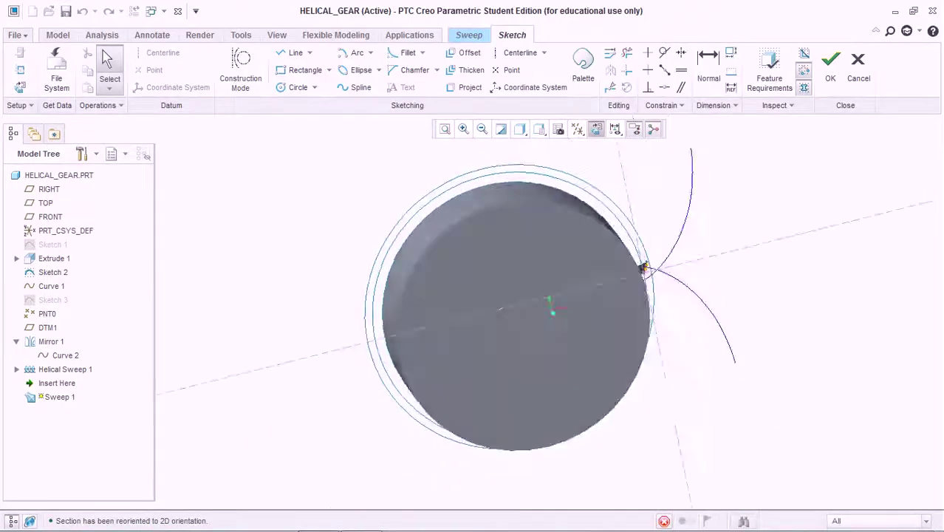
left_click(466, 87)
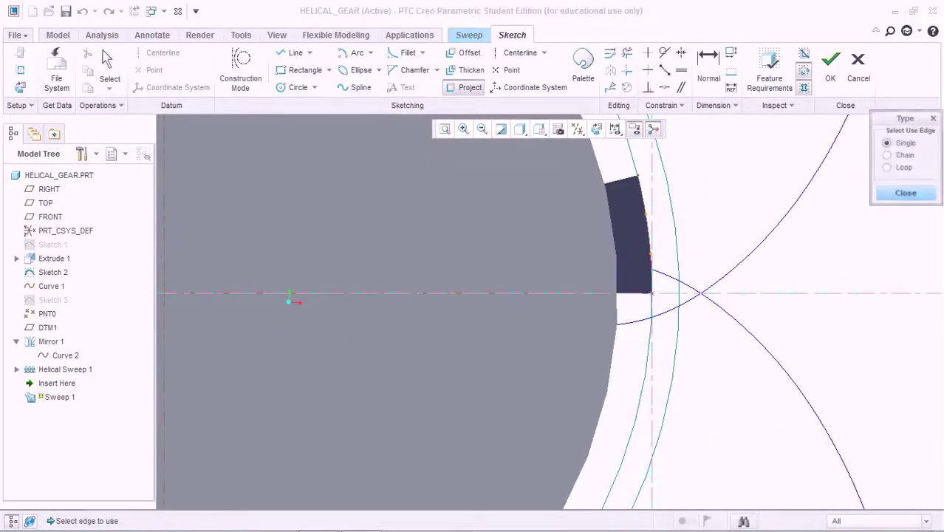
left_click(754, 335)
left_click(679, 307)
left_click(616, 258)
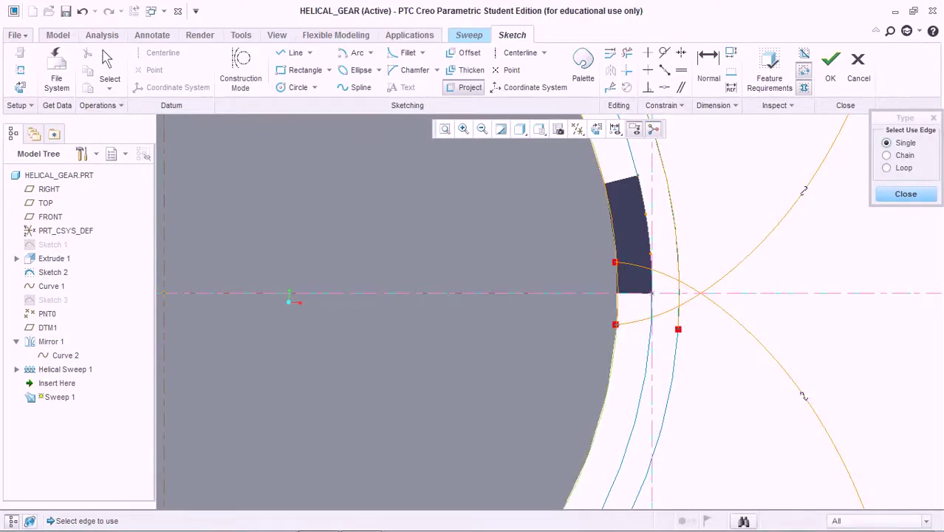
left_click(109, 70)
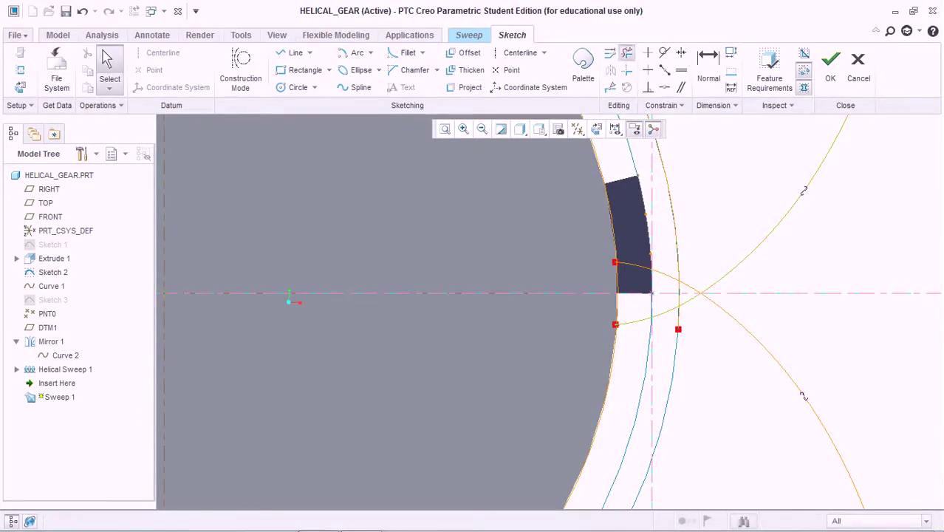
Trim the projected curves to a closed tooth outline bounded by the two involutes, outer circle and root circle.
left_click(627, 53)
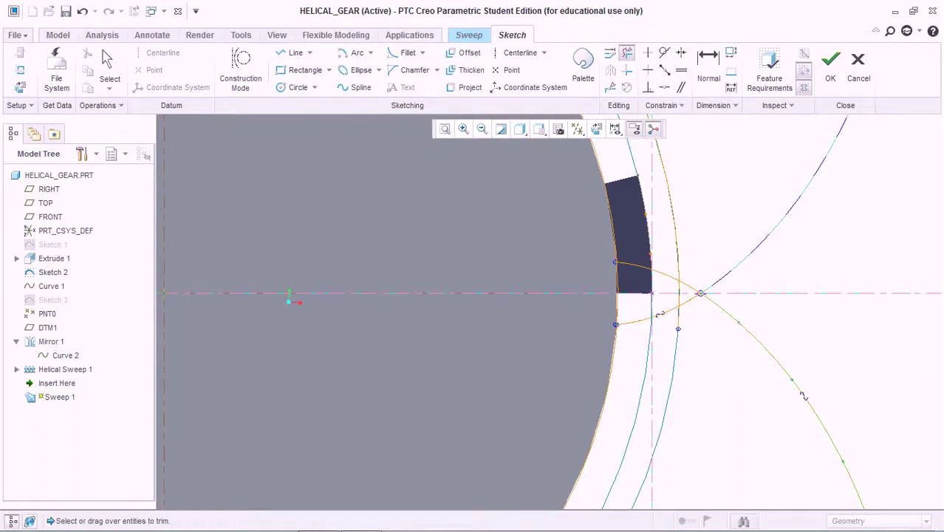
scroll(672, 311, "down", 4)
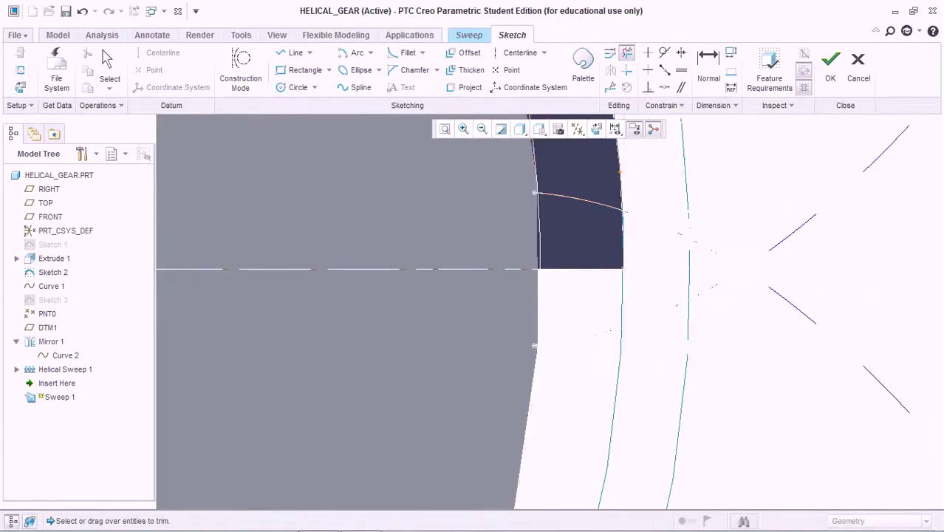
left_click(686, 185)
scroll(458, 239, "up", 2)
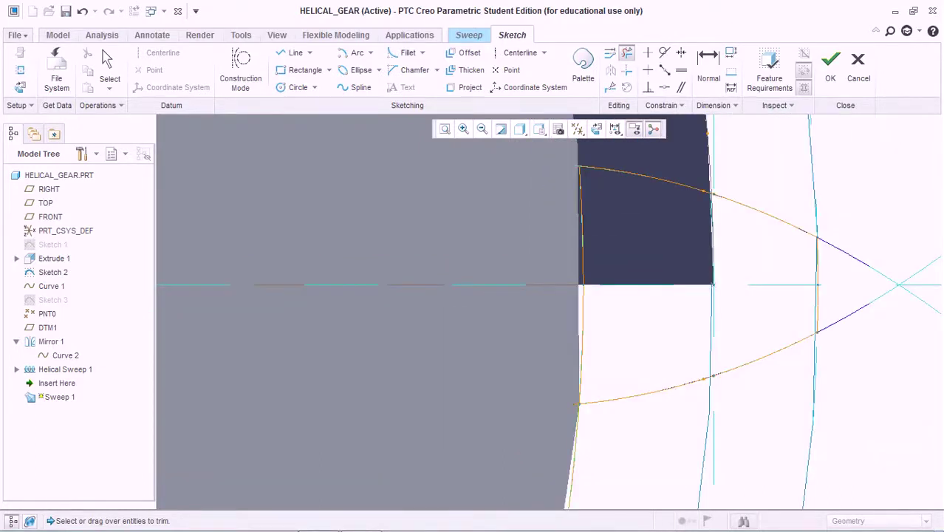
scroll(594, 380, "up", 3)
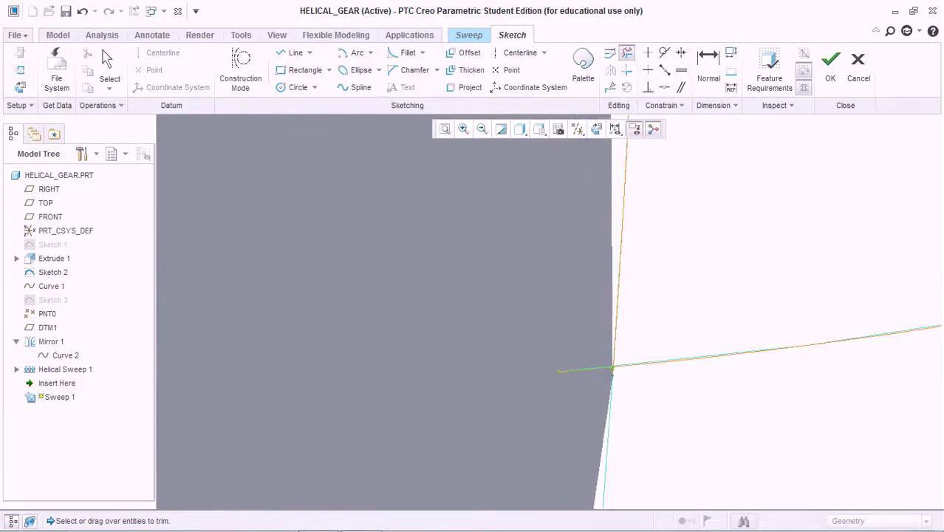
scroll(604, 371, "up", 3)
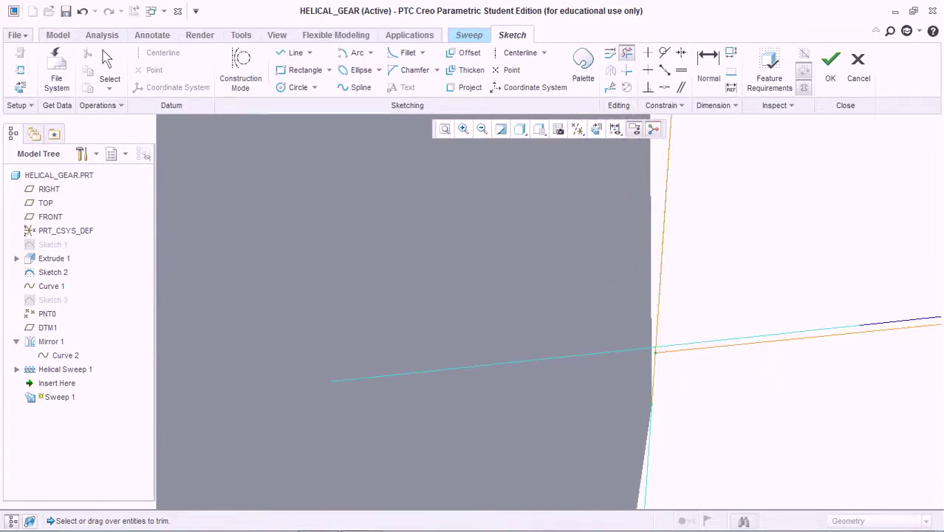
scroll(650, 354, "down", 4)
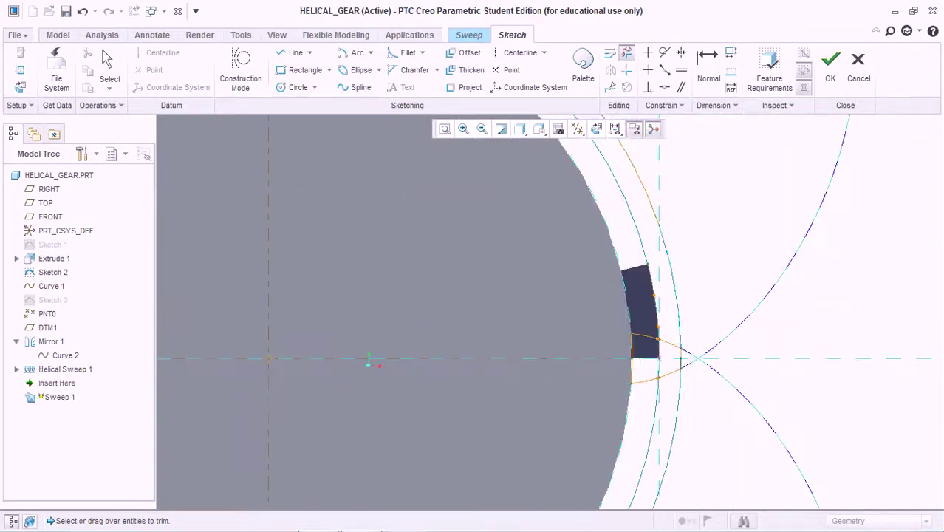
scroll(683, 351, "down", 4)
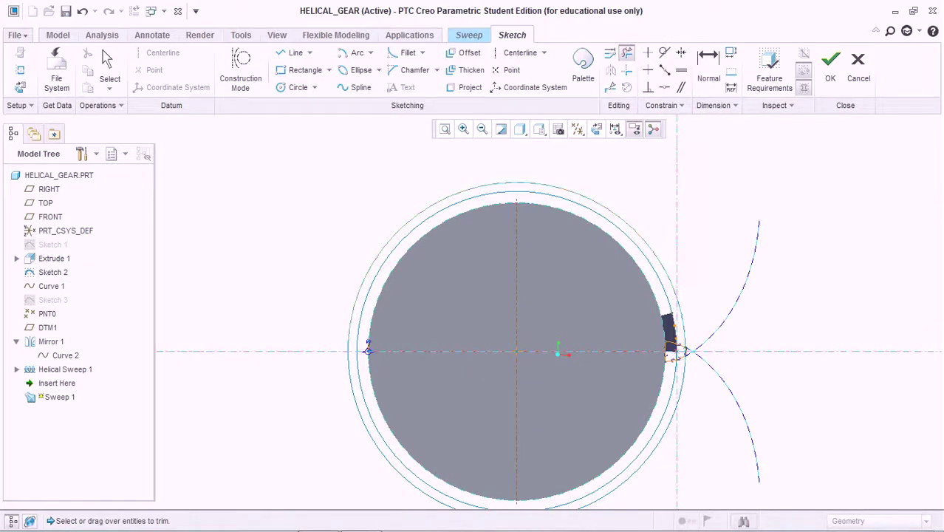
scroll(409, 323, "up", 5)
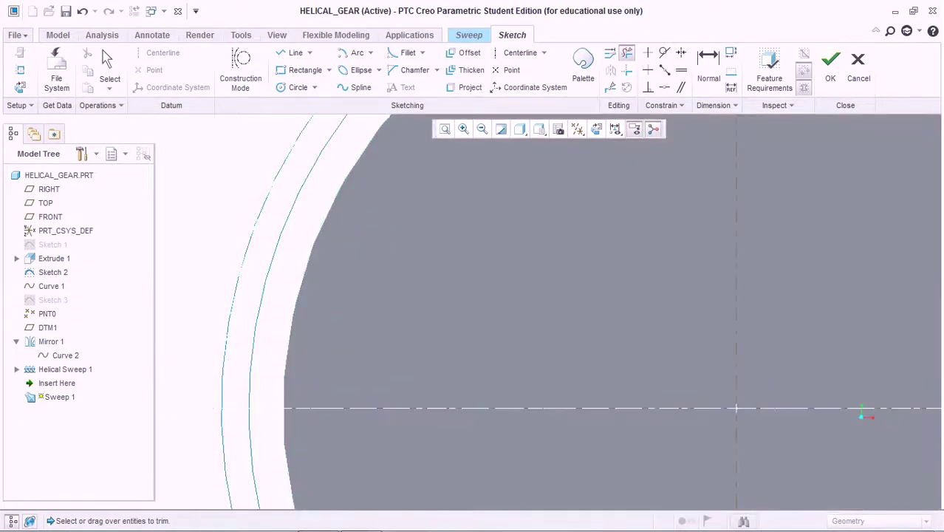
scroll(641, 294, "down", 6)
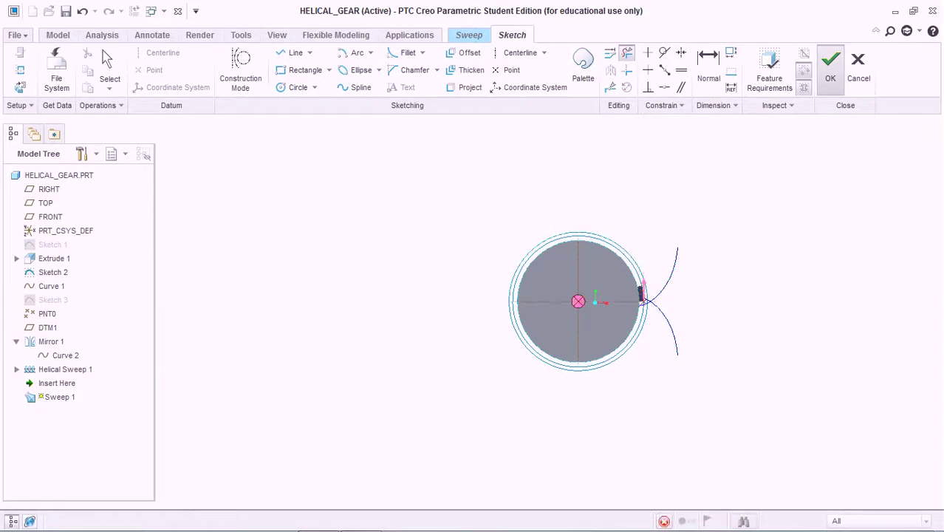
Finish the tooth section sketch and complete the solid sweep.
left_click(830, 67)
middle_click_drag(595, 302, 565, 285)
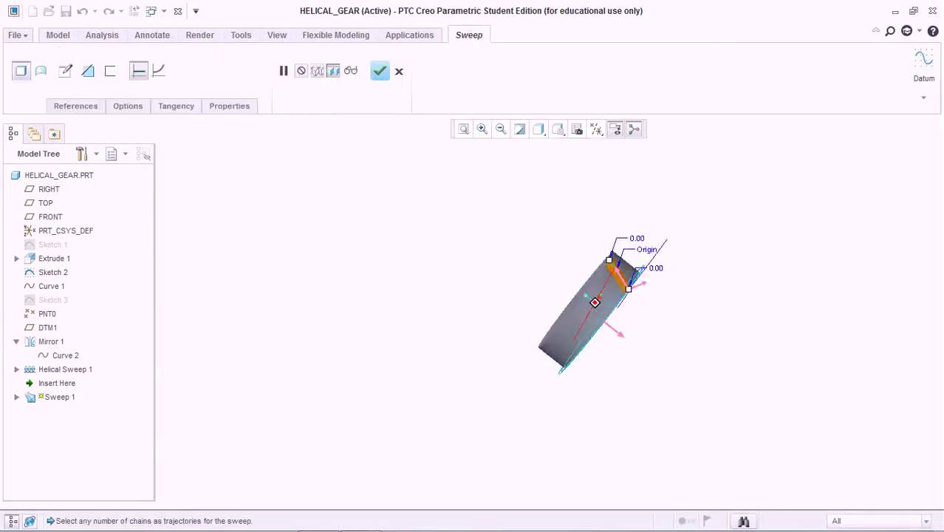
middle_click(565, 284)
middle_click_drag(628, 332, 536, 292)
Turn off the display of all datum types and hide the gear circles sketch, Sketch 2.
left_click(596, 129)
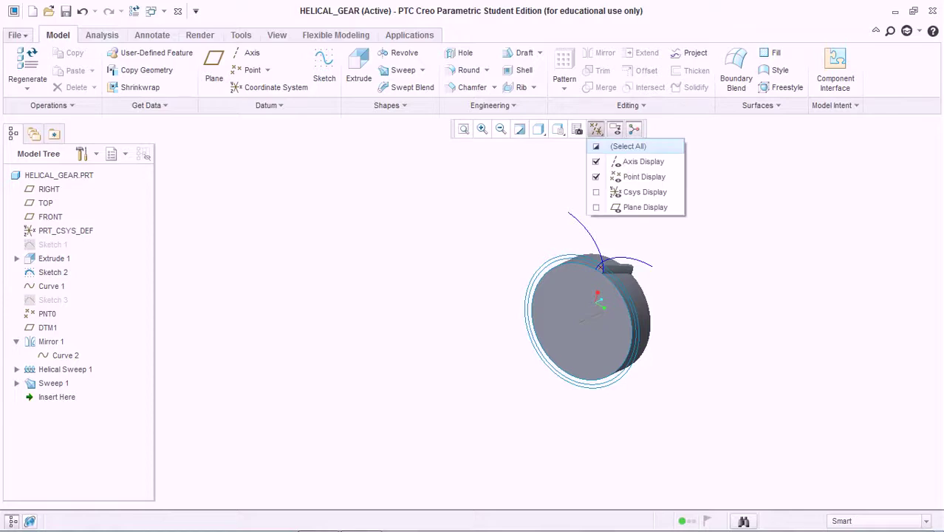
left_click(624, 146)
left_click(624, 146)
left_click(597, 129)
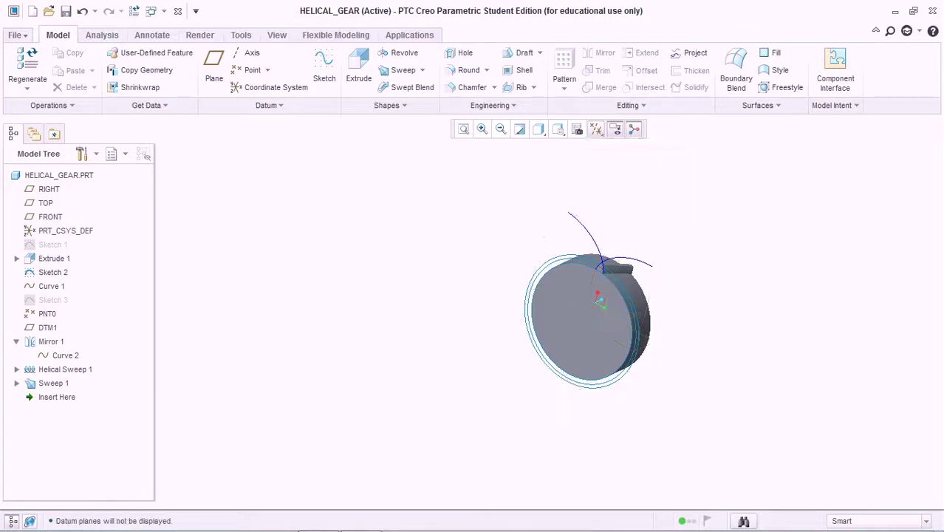
left_click(53, 272)
right_click(54, 272)
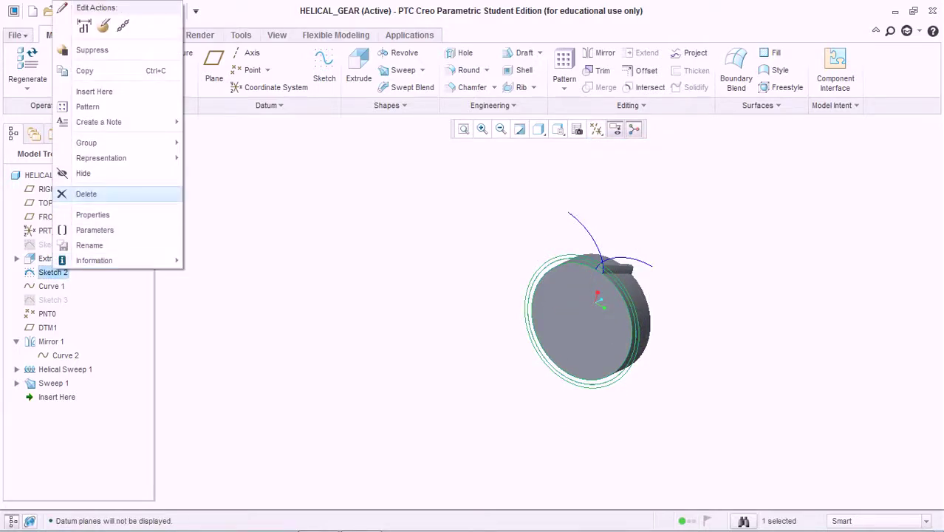
left_click(62, 172)
scroll(634, 263, "up", 4)
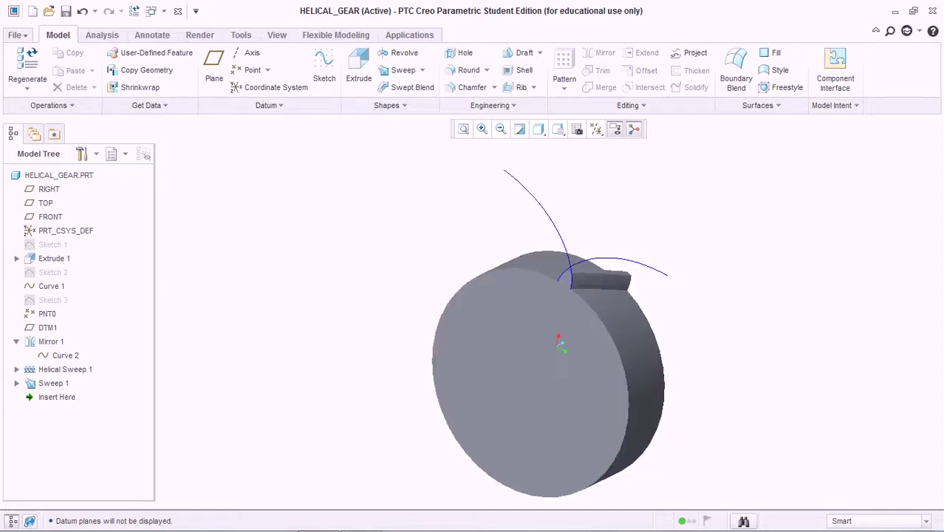
Turn on axis display and start an Axis pattern of the swept tooth about the blank's central axis.
left_click(615, 129)
left_click(631, 162)
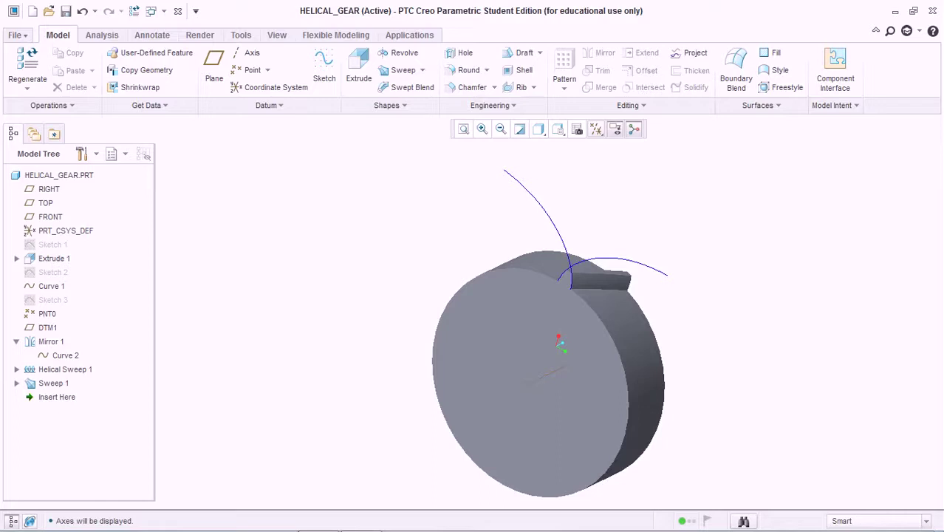
left_click(600, 279)
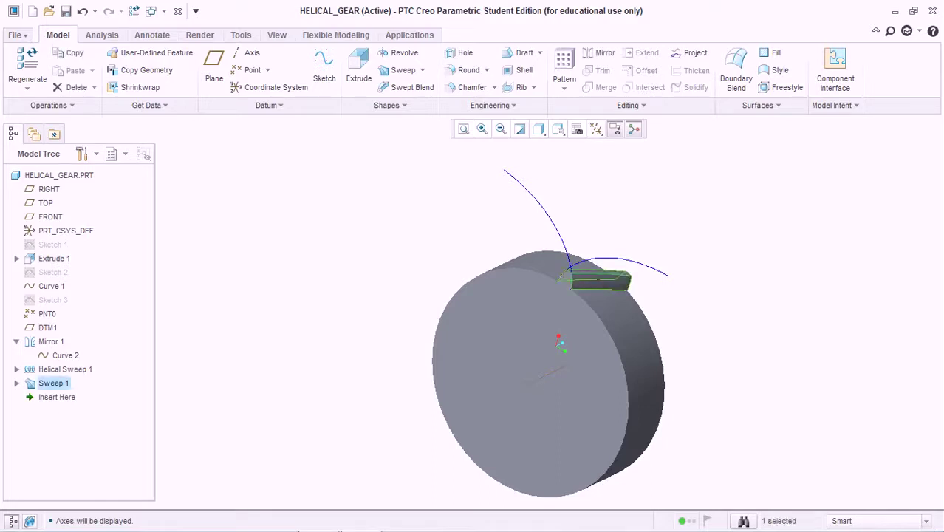
left_click(564, 65)
left_click(62, 71)
left_click(31, 105)
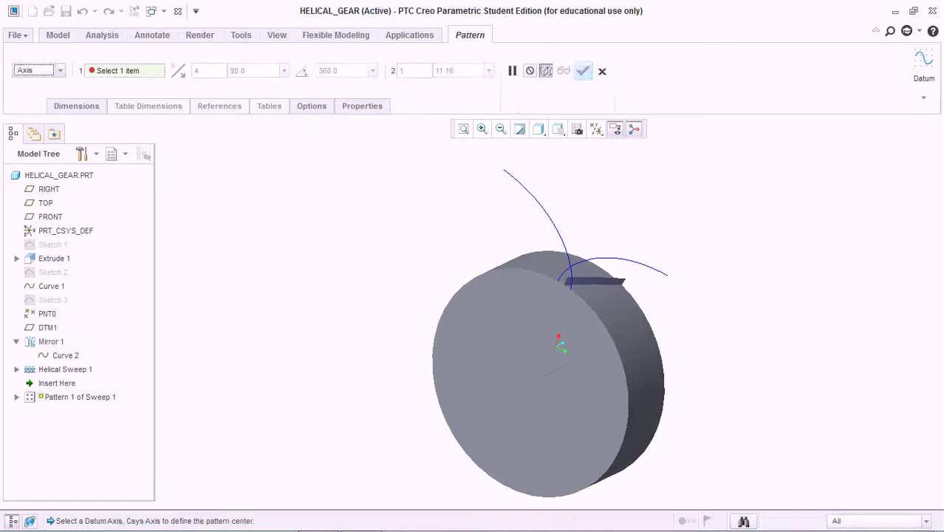
left_click(555, 371)
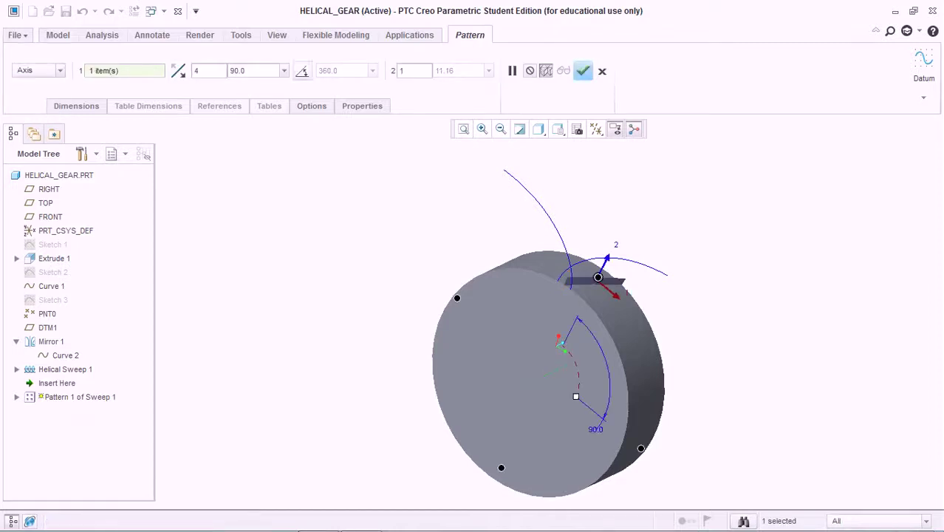
Set the tooth pattern to 32 members spread evenly over 360° around the axis and complete it.
left_click(303, 71)
left_click_drag(204, 71, 180, 71)
type("32")
key("Return")
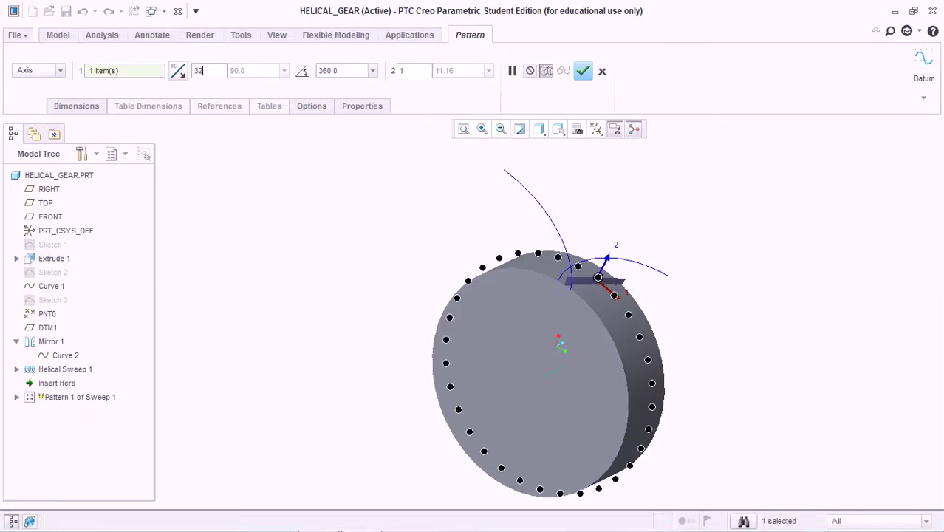
left_click(583, 70)
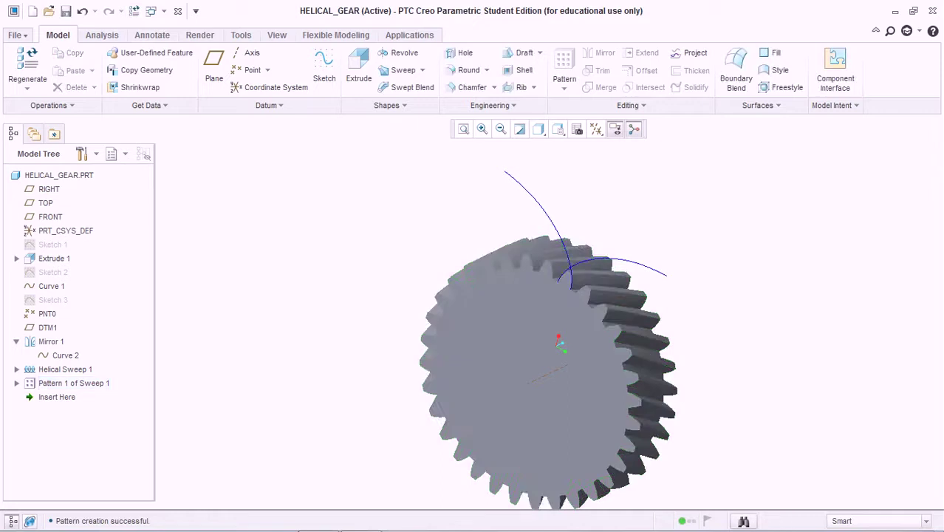
Round both root edges of one helical tooth with a 0.5 radius.
scroll(572, 257, "up", 5)
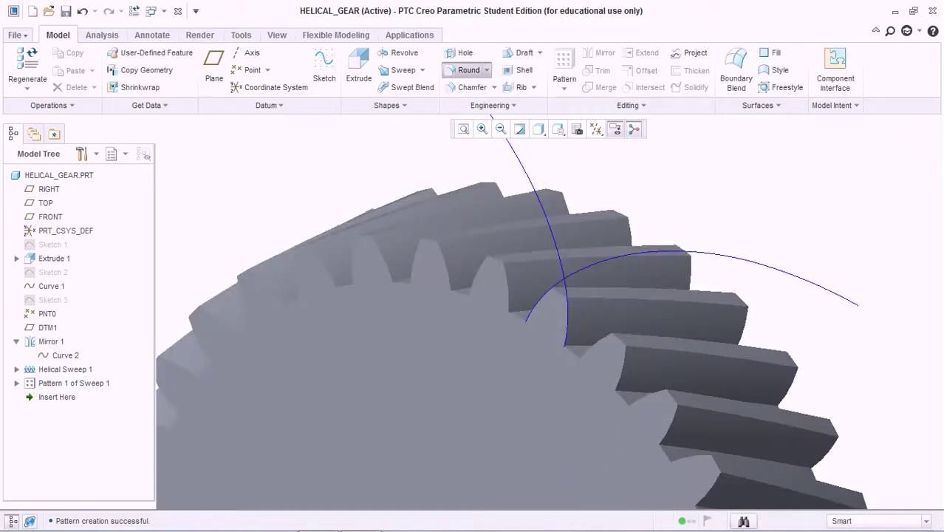
left_click(468, 70)
middle_click_drag(503, 244, 558, 362)
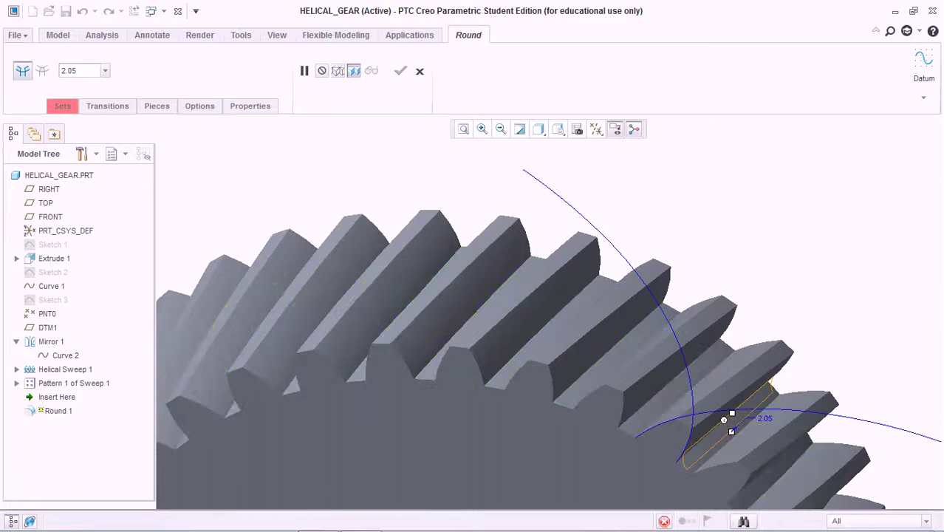
left_click(730, 406)
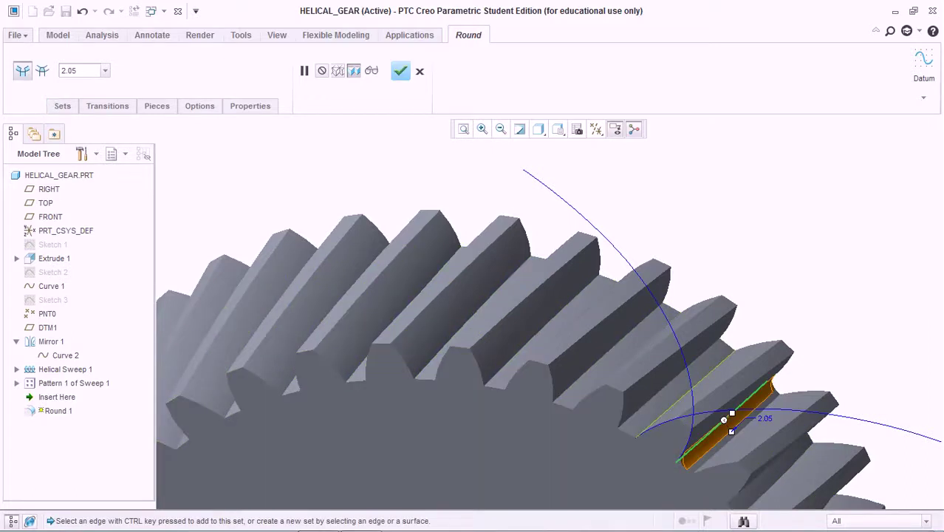
type("0.5")
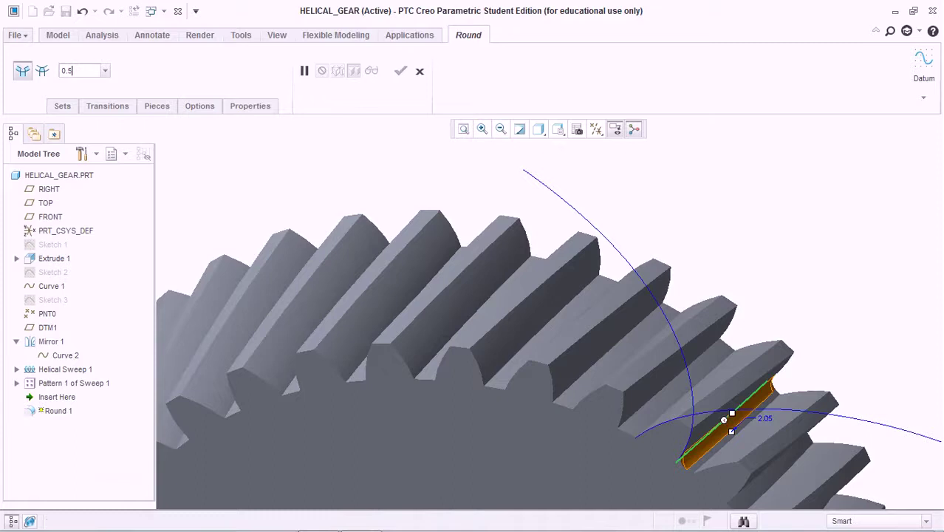
key("Return")
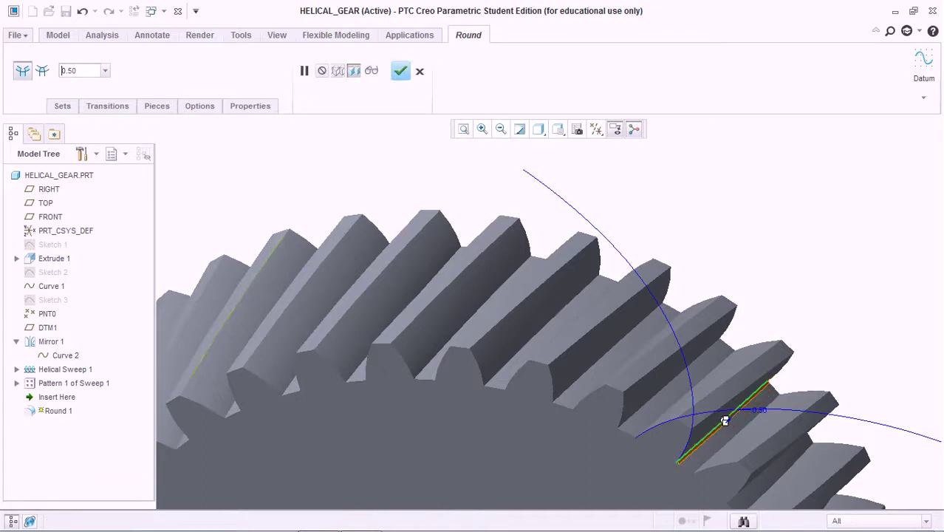
left_click(687, 390, "ctrl")
middle_click(687, 391)
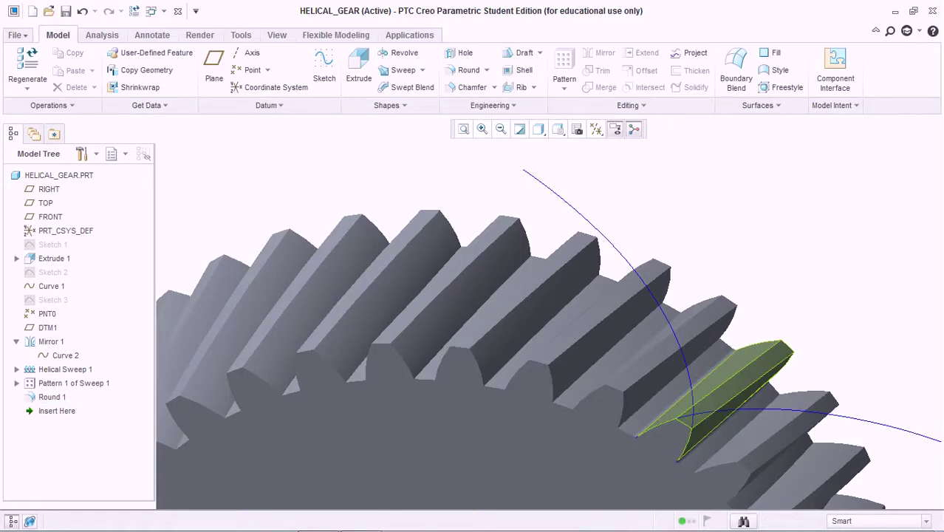
Create a reference pattern of the root round so it follows all the teeth, and clear the selection.
left_click(688, 391)
left_click(564, 70)
left_click(487, 71)
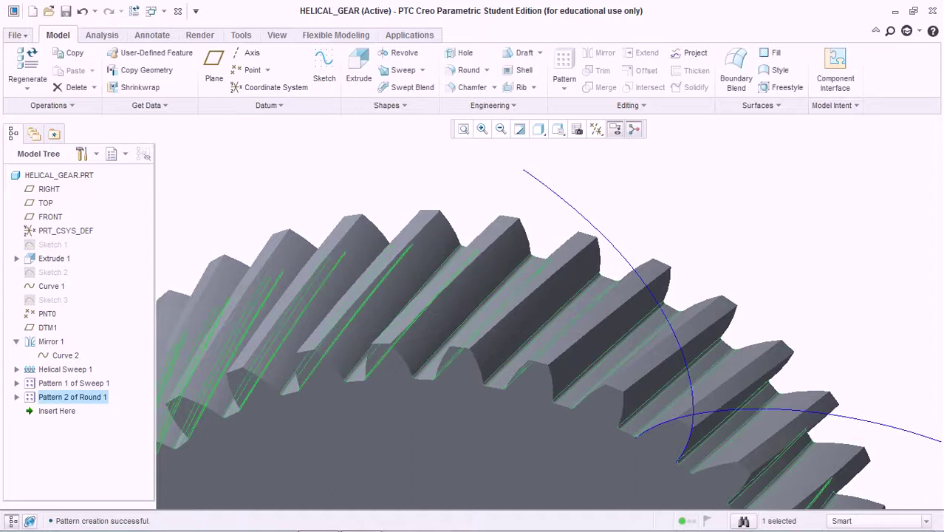
key("Escape")
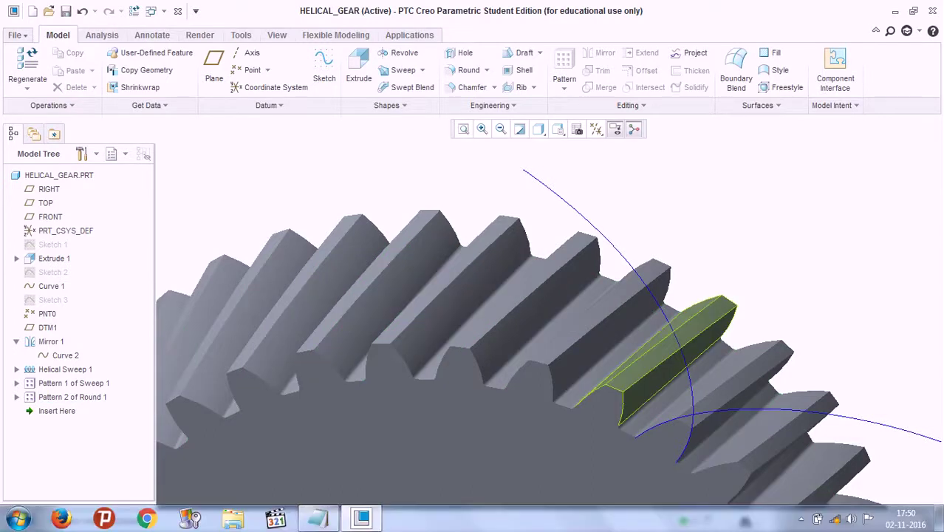
Chamfer both tip edges of one tooth with an O x O chamfer of 0.50.
scroll(760, 199, "up", 4)
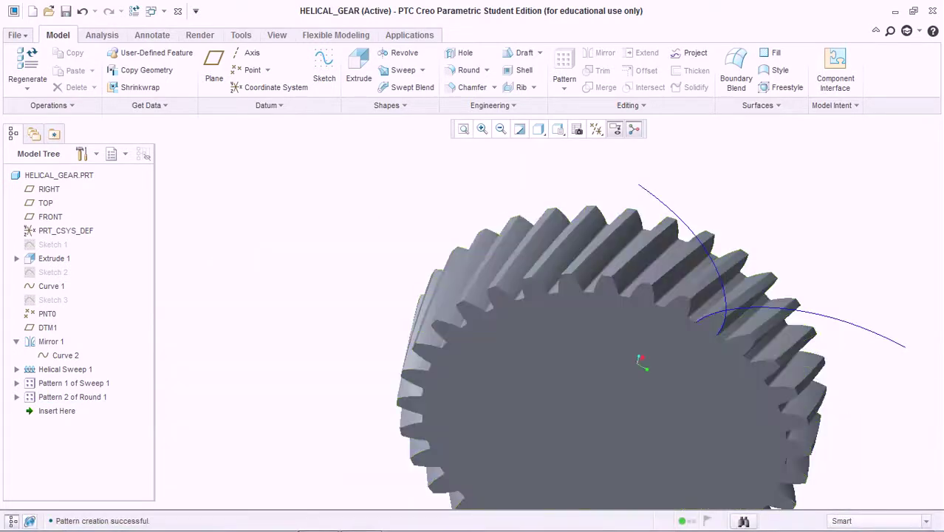
scroll(658, 134, "down", 3)
left_click(472, 87)
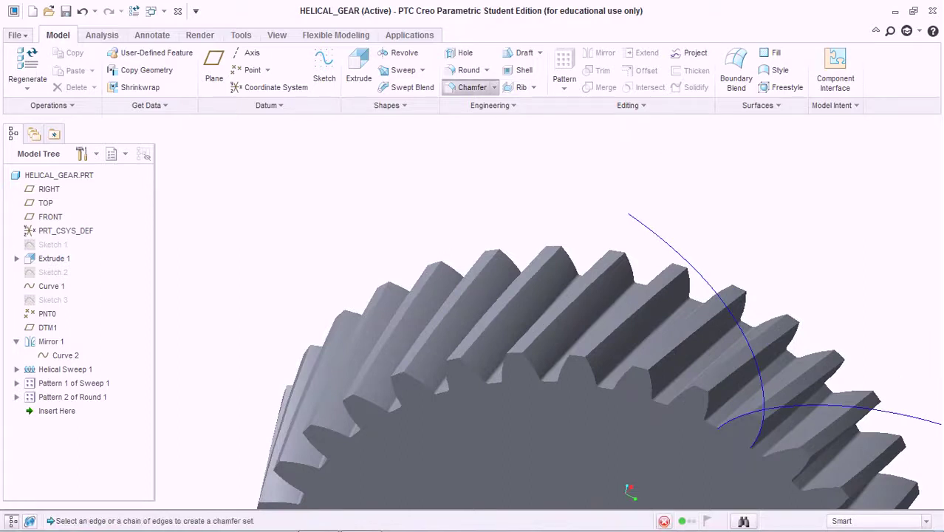
scroll(614, 329, "down", 3)
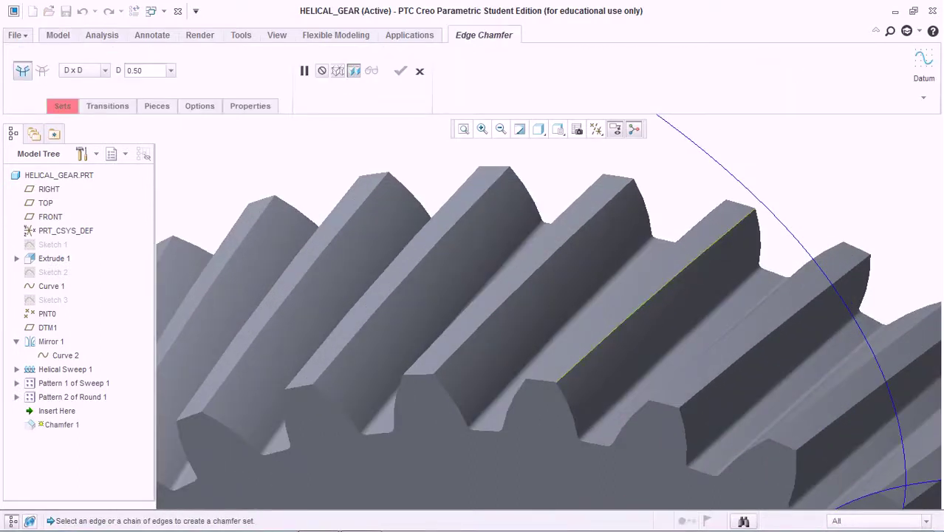
left_click(655, 291)
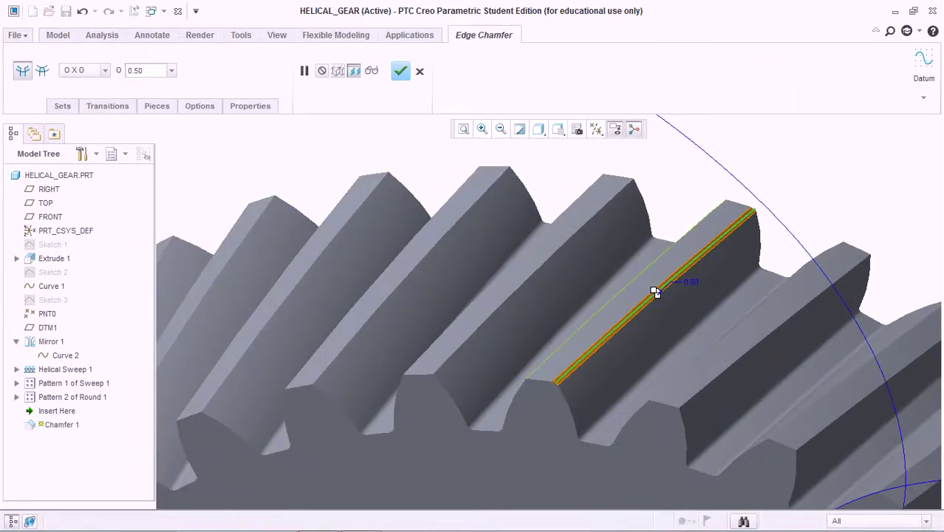
left_click(626, 287, "ctrl")
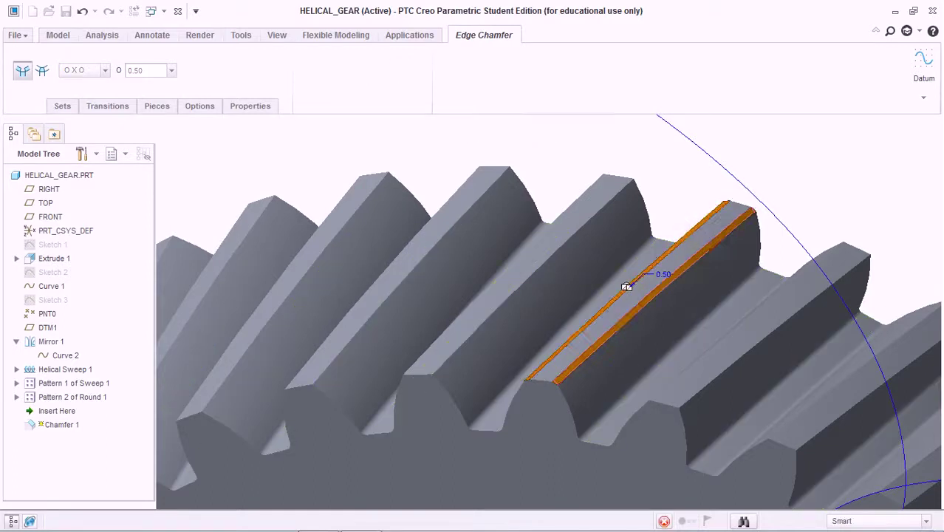
middle_click(627, 287)
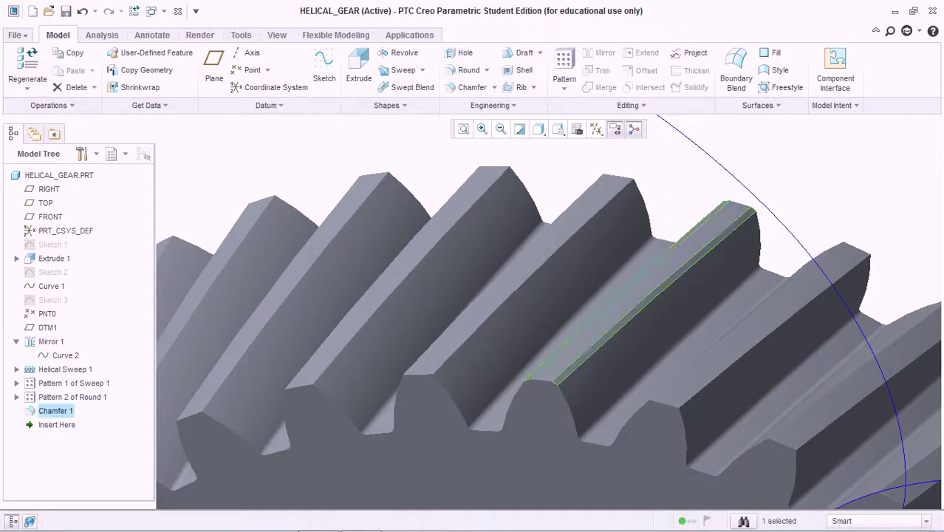
Create a reference pattern of the tip chamfer on all the teeth, and clear the selection.
left_click(563, 70)
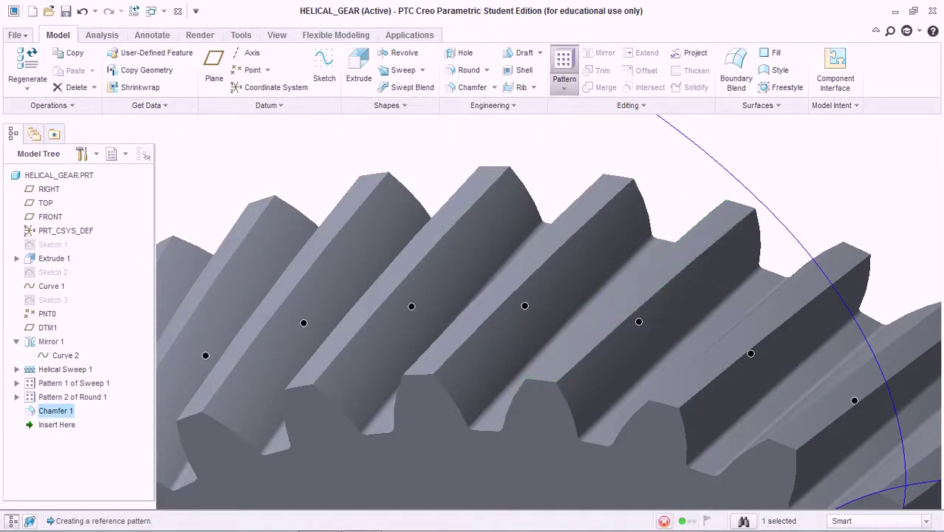
left_click(487, 71)
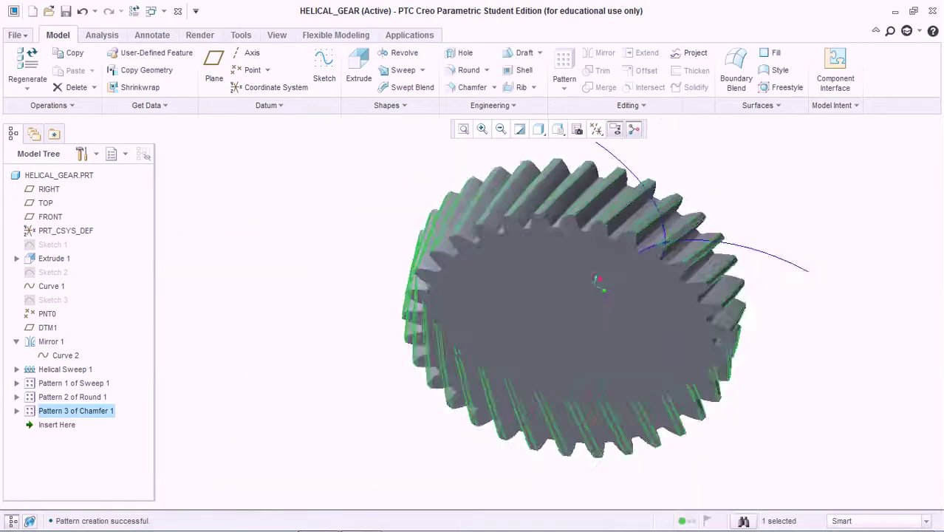
scroll(582, 156, "up", 4)
left_click(694, 222)
Start a sketch on the gear's flat face with the RIGHT plane as top reference, and orient it parallel to the screen.
middle_click_drag(695, 222, 697, 153)
scroll(697, 153, "down", 4)
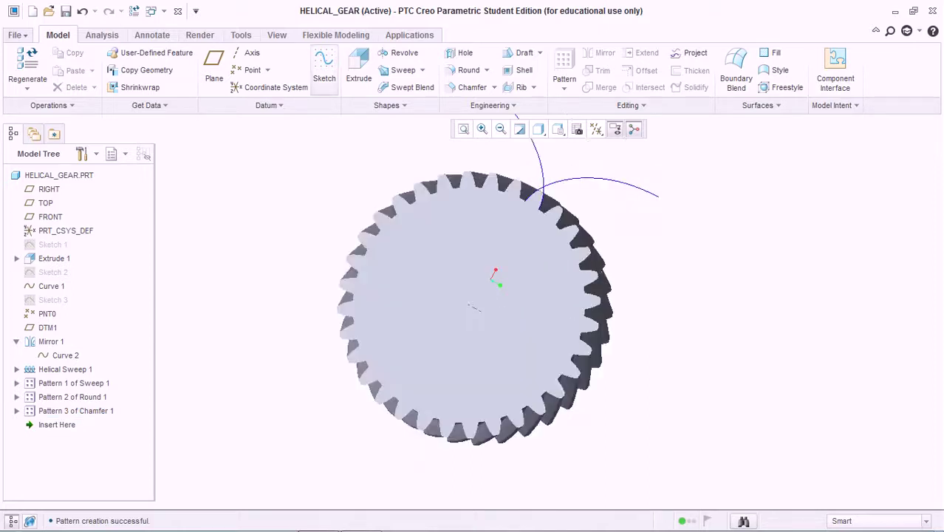
left_click(324, 68)
left_click(443, 259)
left_click(869, 308)
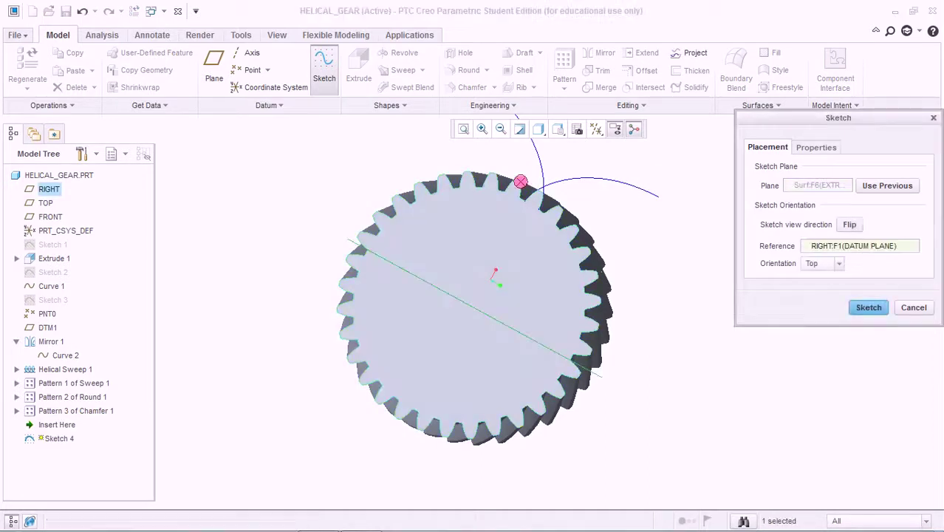
left_click(596, 128)
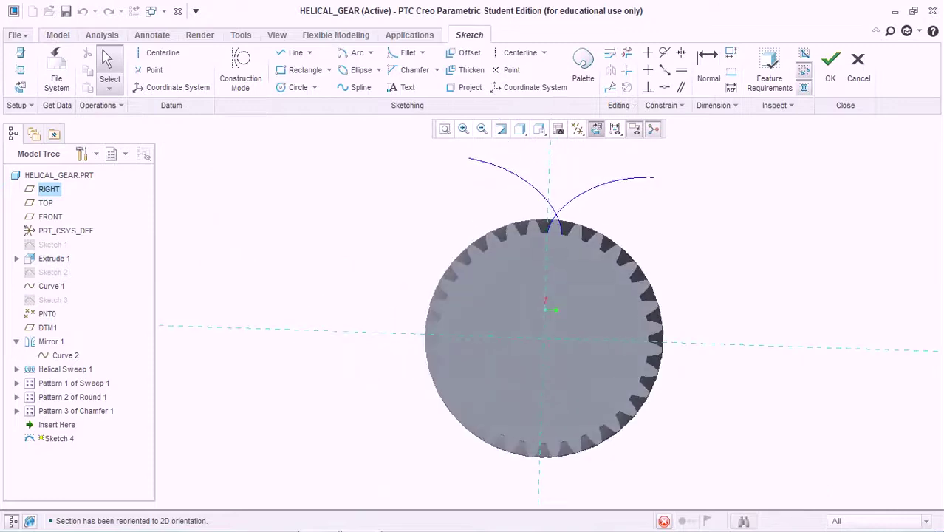
Sketch a bore circle centred on the gear axis and set its diameter to 35.
left_click(298, 87)
scroll(546, 339, "down", 2)
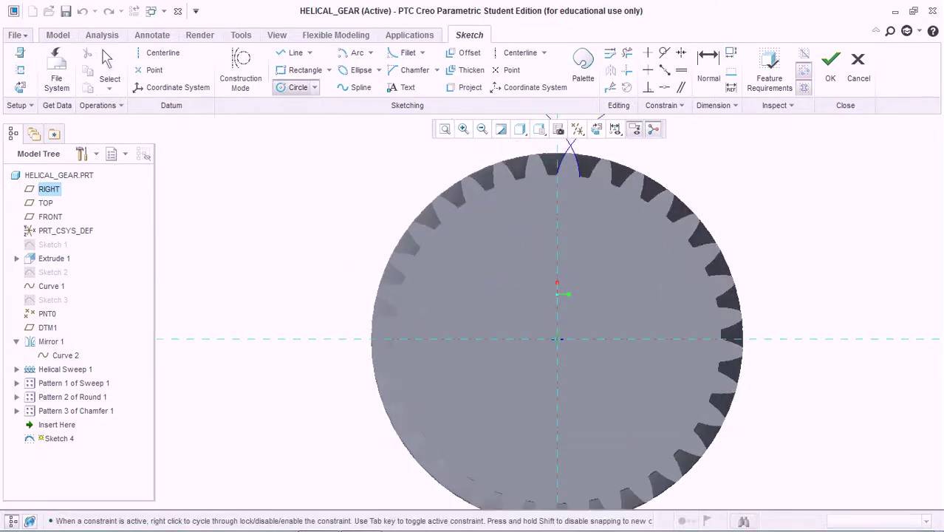
left_click(557, 428)
middle_click(557, 428)
double_click(449, 254)
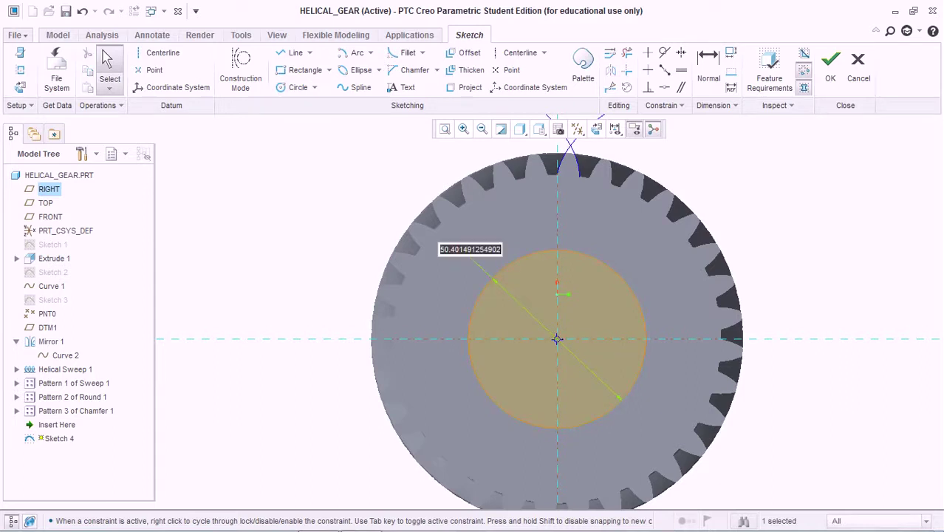
type("35")
key("Return")
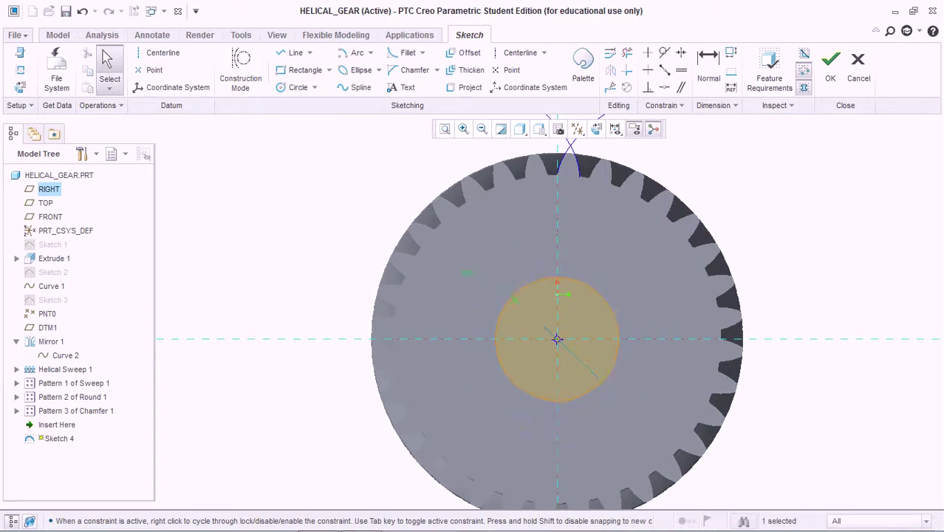
Sketch half a keyway above the bore, about 4.56 wide, and trim its vertical line at the circle to about 7.45.
scroll(528, 259, "down", 4)
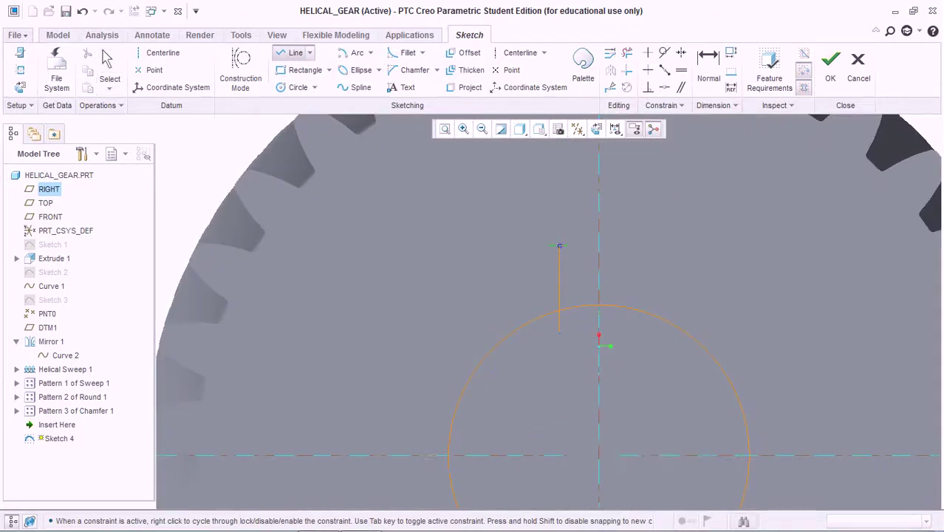
left_click(599, 246)
middle_click(600, 246)
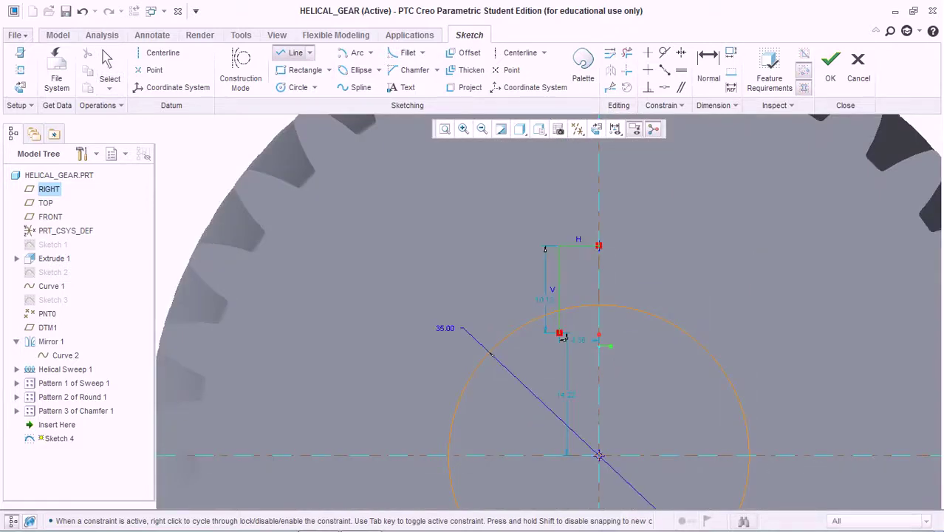
middle_click(600, 246)
scroll(564, 337, "down", 5)
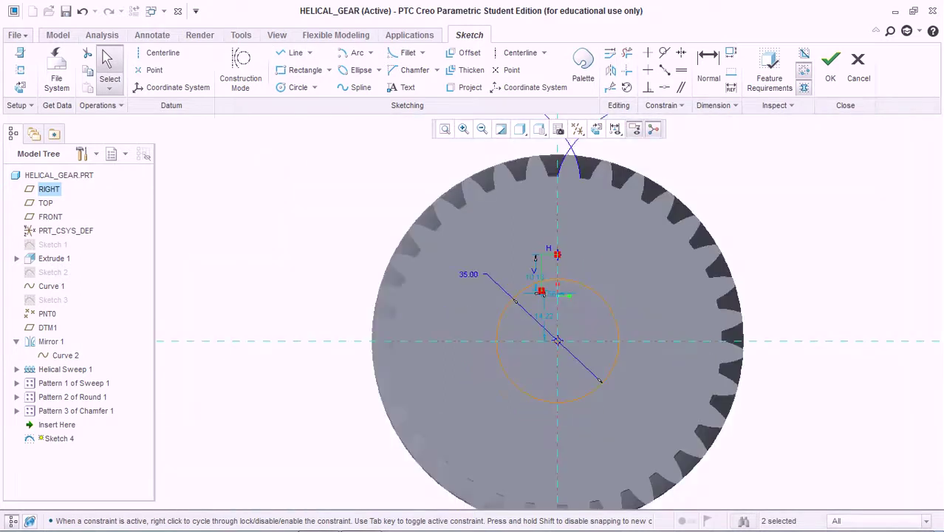
left_click(627, 52)
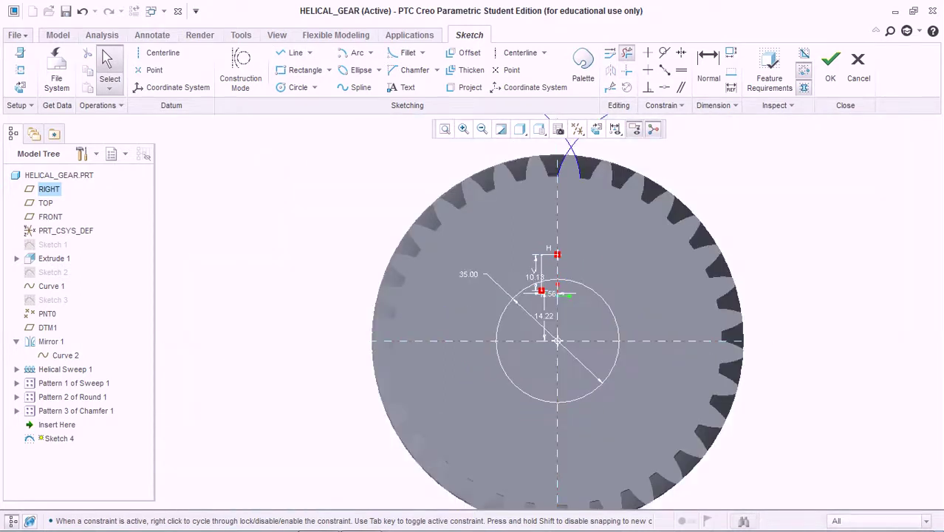
scroll(536, 287, "up", 5)
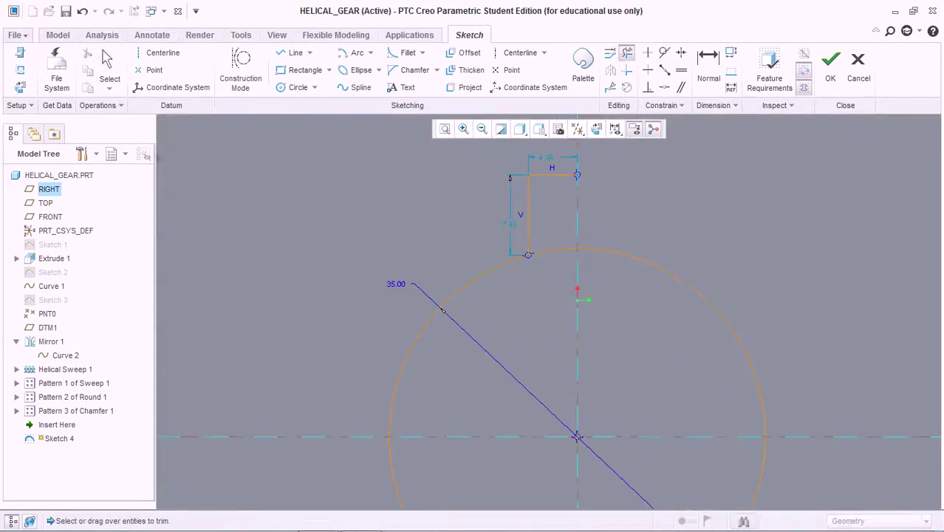
Add a vertical centerline through the centre of the bore circle.
scroll(537, 287, "down", 5)
left_click(162, 53)
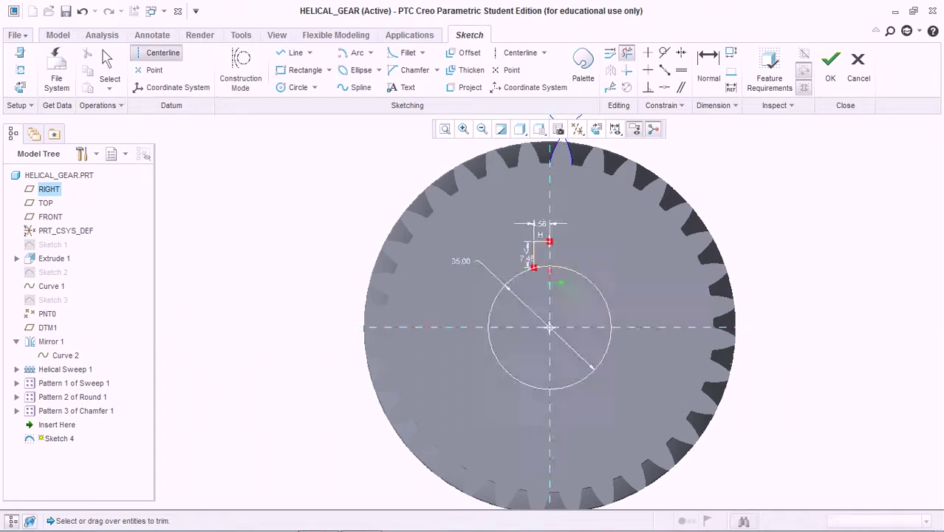
left_click(550, 327)
left_click(549, 367)
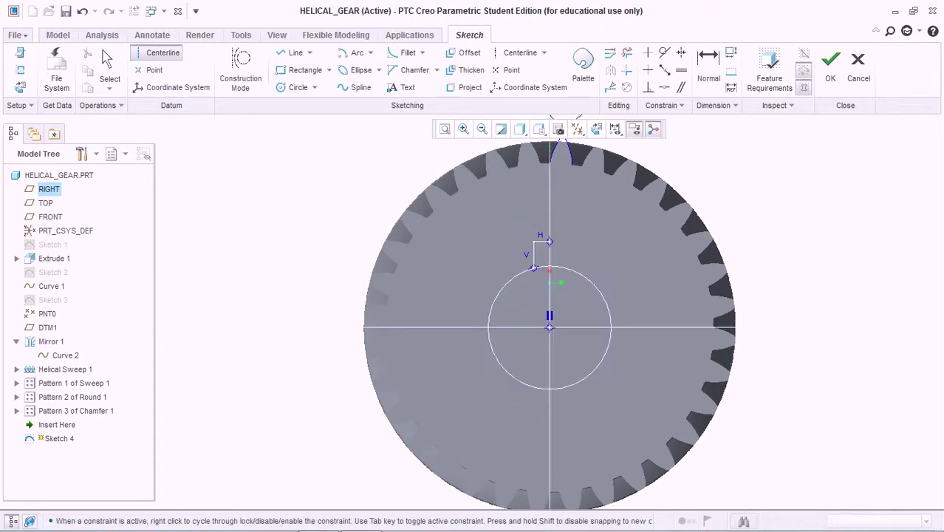
scroll(687, 184, "up", 2)
middle_click(687, 184)
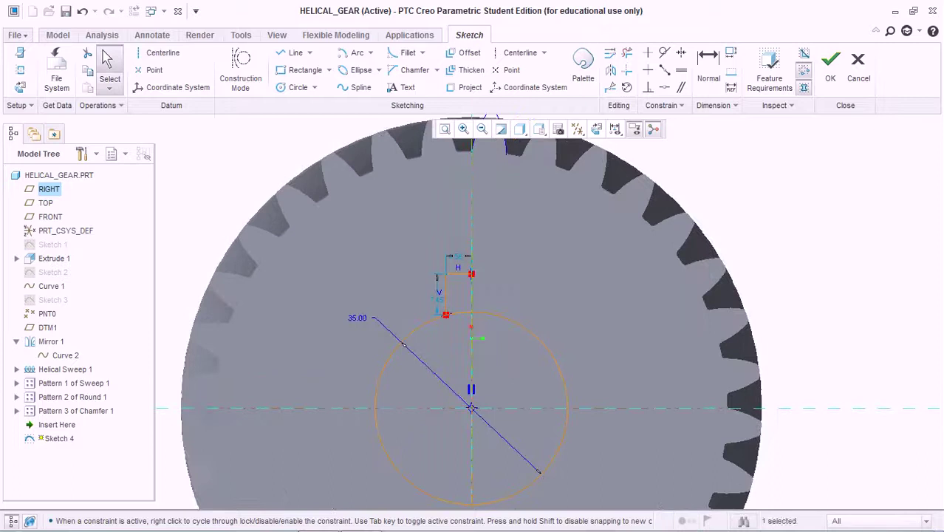
Mirror the half keyway lines about the vertical centerline.
left_click(458, 274)
left_click(610, 71)
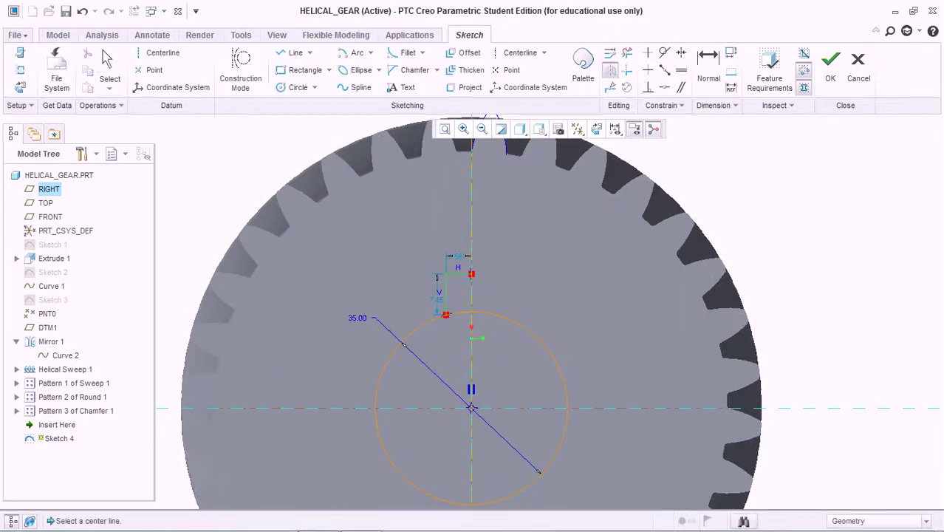
left_click(471, 215)
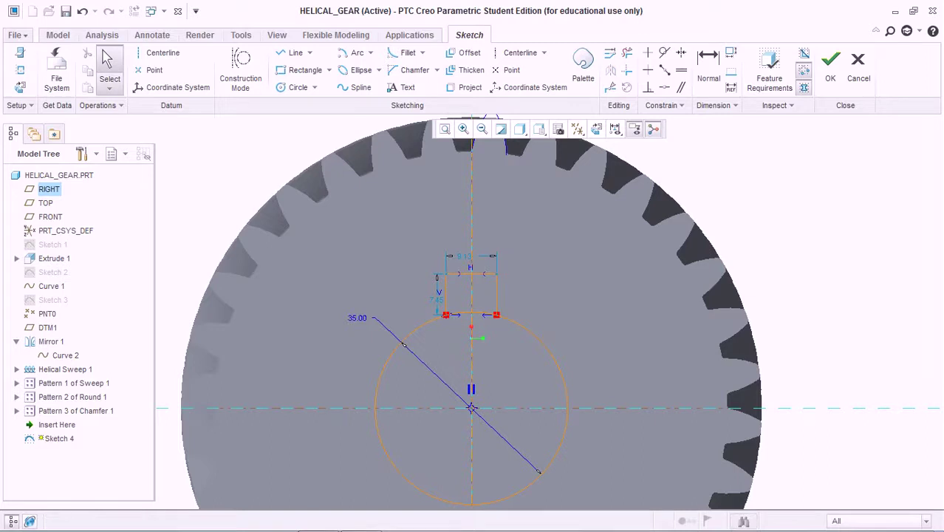
Trim the bore circle's arc inside the keyway to leave one closed profile, and finish the sketch.
left_click(627, 52)
left_click(472, 312)
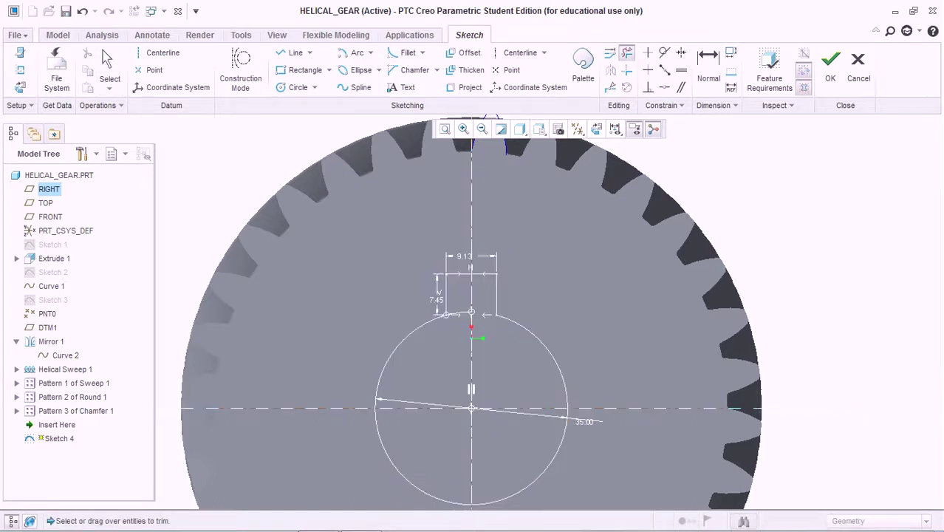
left_click(830, 63)
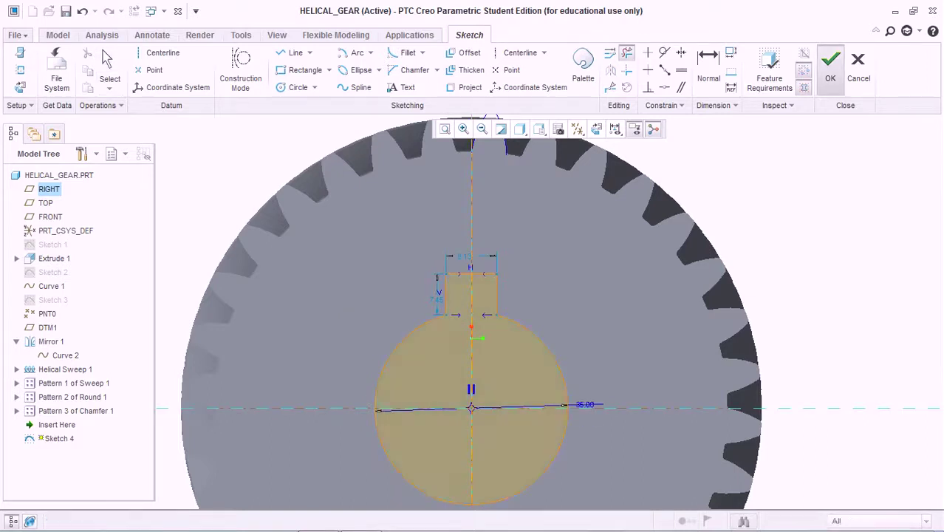
Extrude the bore and keyway sketch as a material-removing cut through the gear, with a depth of 42.73.
left_click(359, 66)
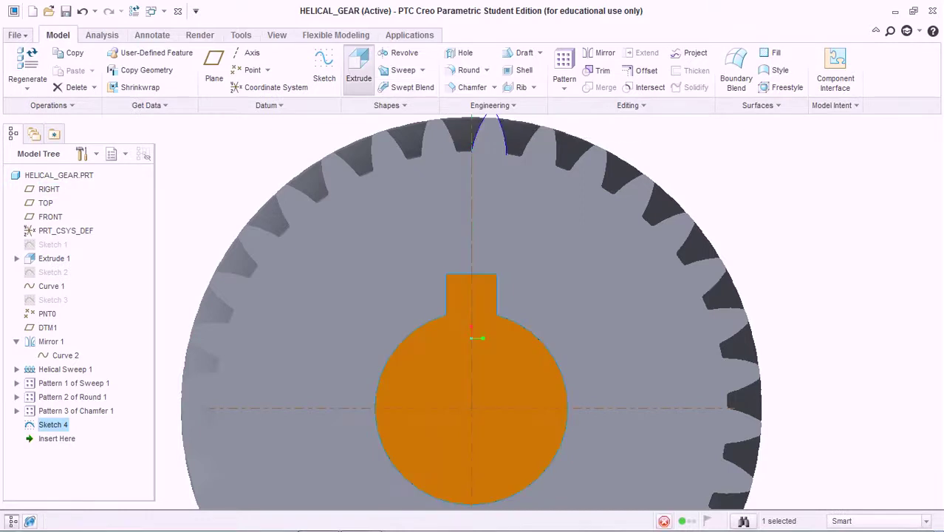
left_click(170, 70)
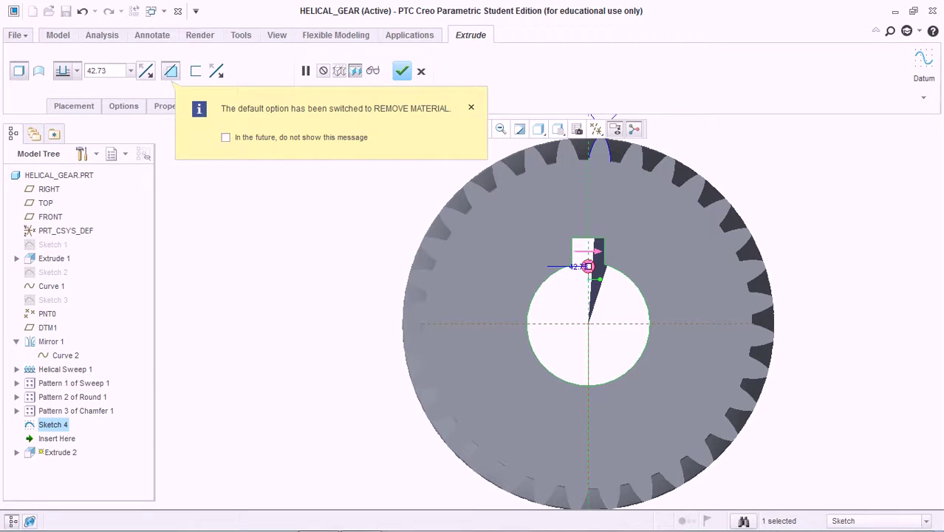
left_click(402, 71)
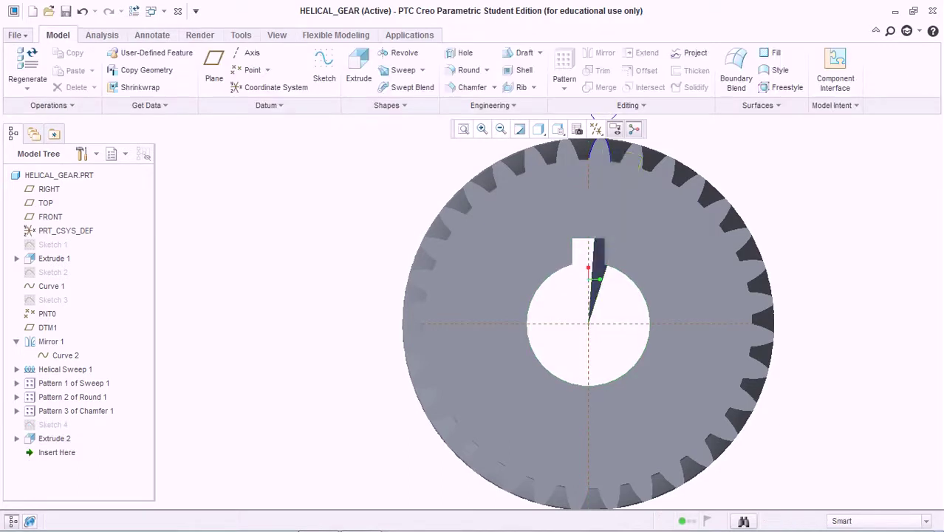
Hide Helical Sweep 1.
left_click(617, 192)
right_click(65, 369)
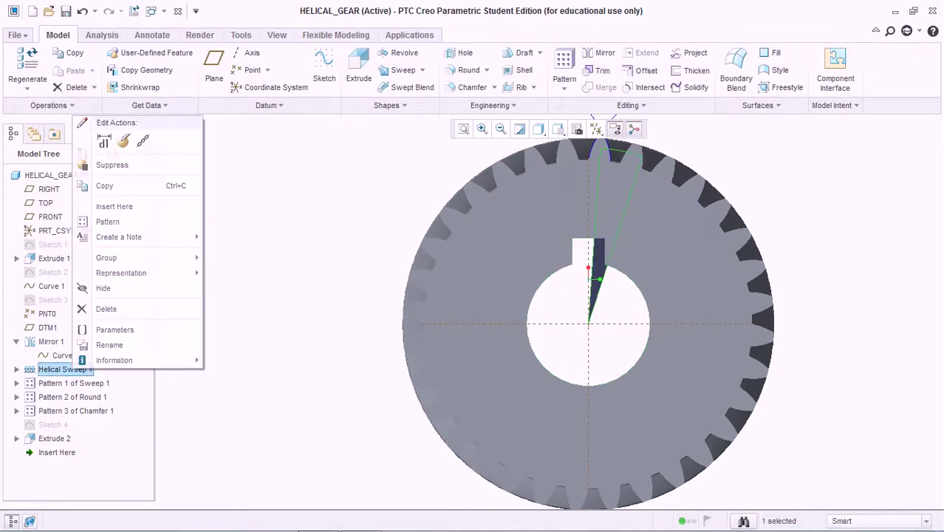
left_click(102, 287)
Chamfer the circular bore edge on the gear's front face with a D x D chamfer of 0.50.
middle_click_drag(589, 323, 570, 312)
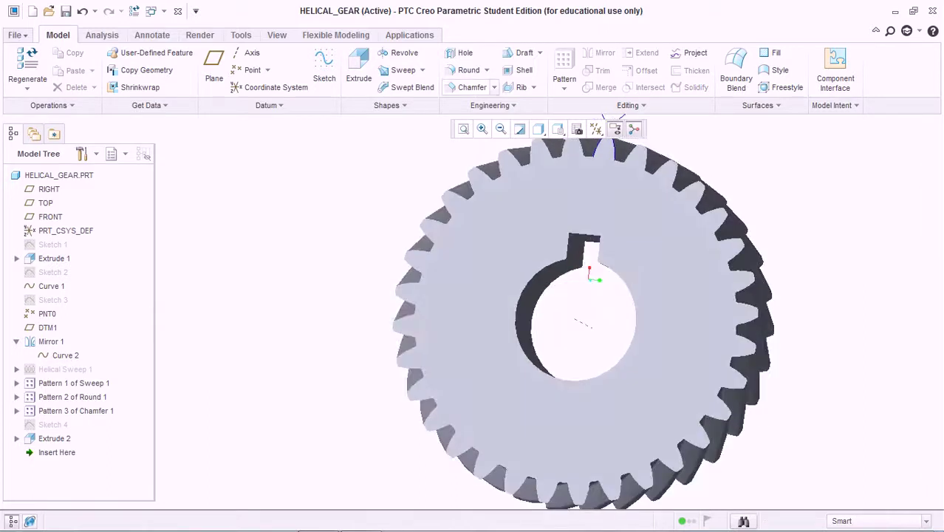
left_click(470, 87)
left_click(568, 380)
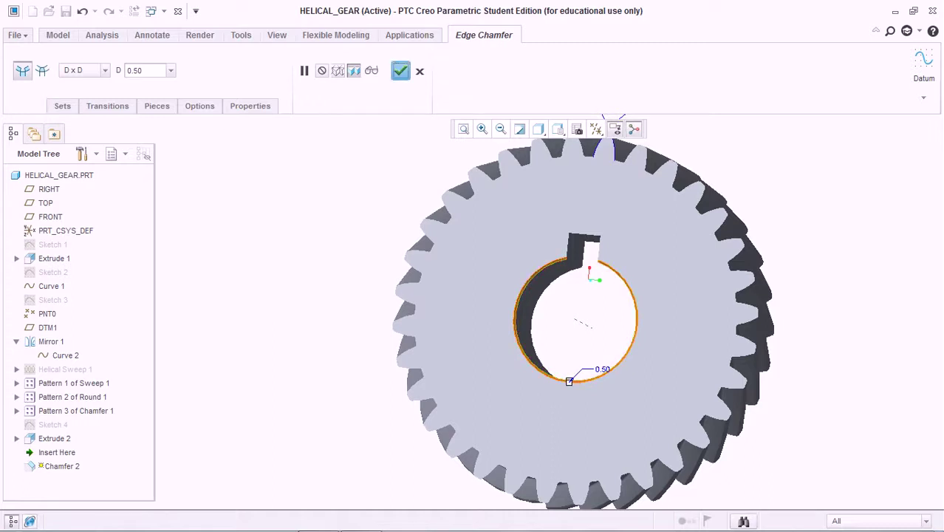
middle_click(308, 293)
Hide the mirrored Curve 2 and the original Curve 1.
scroll(308, 293, "up", 2)
middle_click_drag(308, 293, 371, 434)
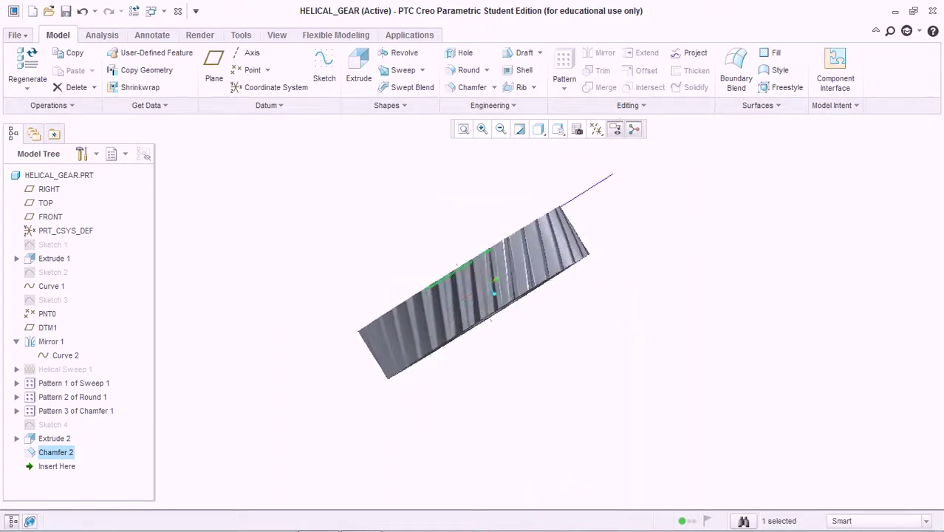
left_click(65, 356)
right_click(65, 356)
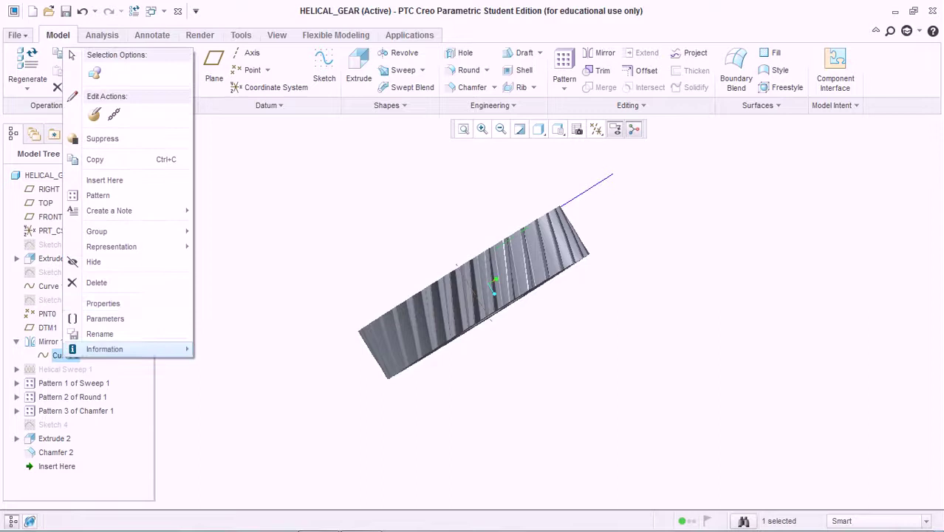
left_click(93, 262)
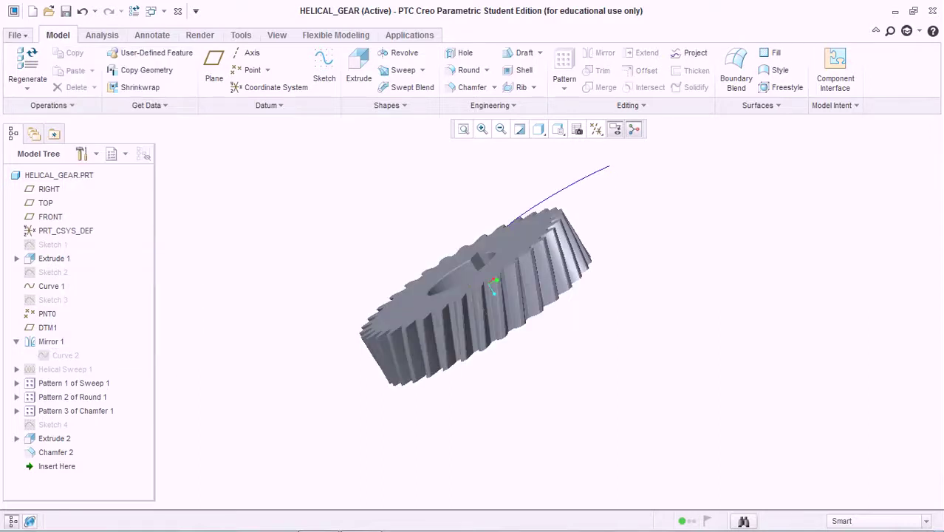
middle_click_drag(329, 141, 389, 214)
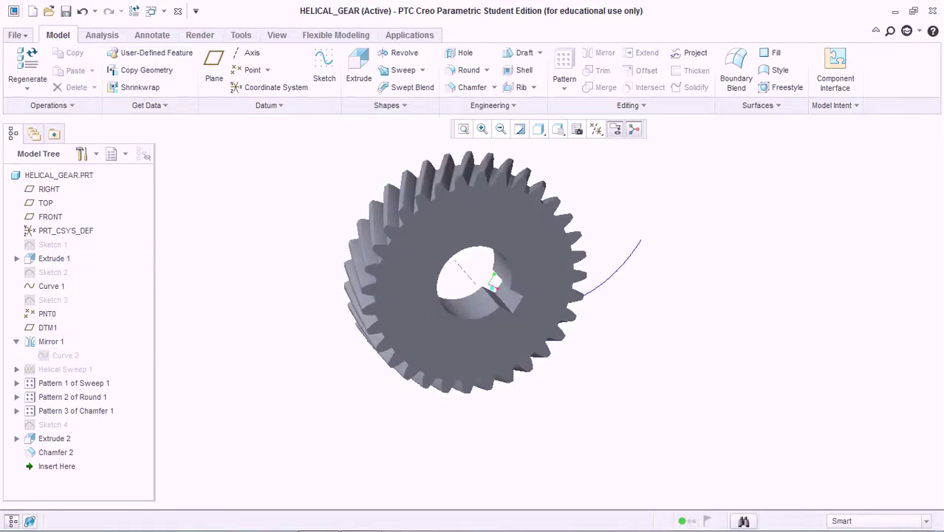
left_click(51, 286)
right_click(52, 286)
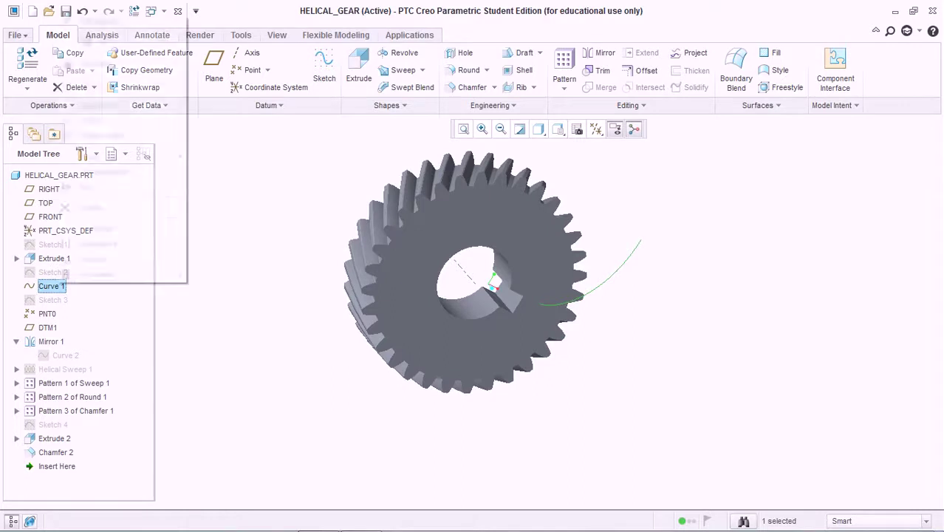
left_click(88, 187)
Turn off the display of datum axes in the model view.
middle_click_drag(425, 318, 383, 240)
left_click(596, 129)
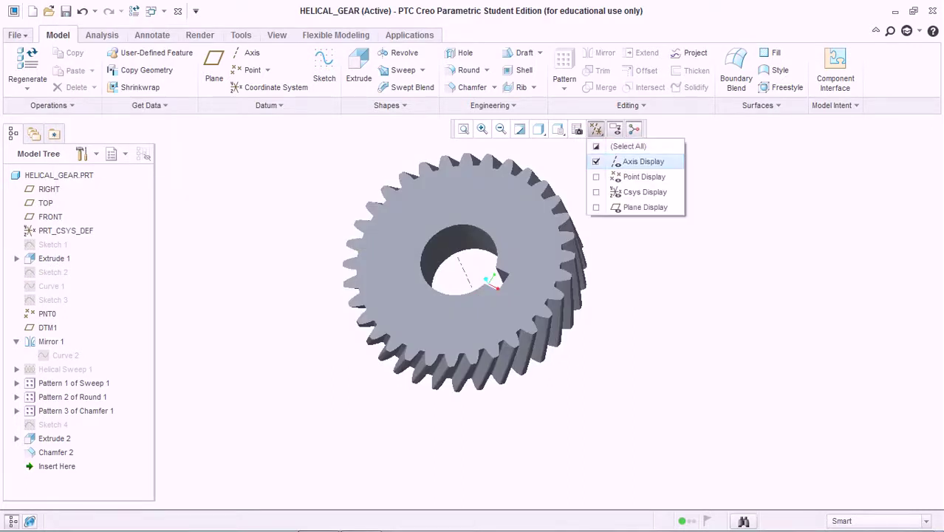
left_click(641, 161)
Set the gear's display style to shaded with reflections and view it from an angle.
scroll(691, 354, "up", 2)
scroll(479, 218, "down", 3)
middle_click_drag(473, 317, 539, 229)
scroll(419, 297, "up", 3)
middle_click_drag(473, 348, 493, 338)
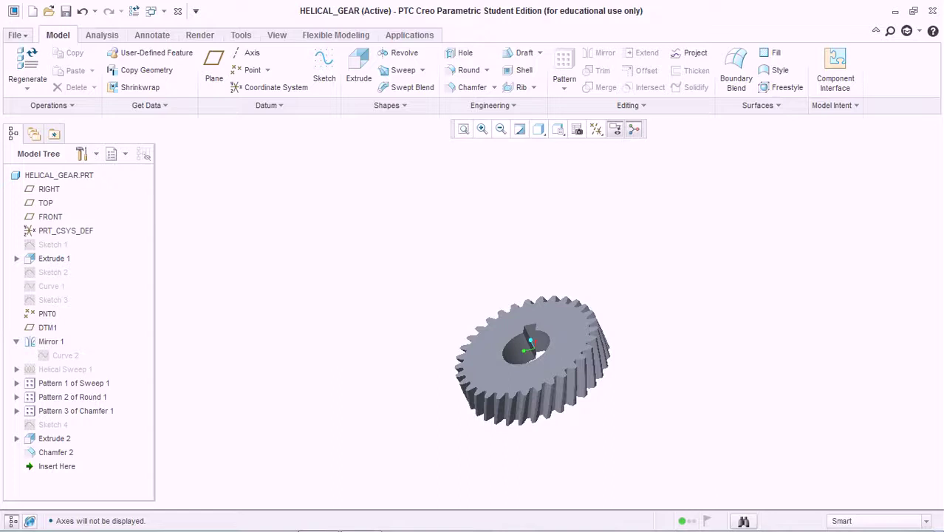
scroll(421, 373, "down", 3)
middle_click_drag(421, 373, 439, 425)
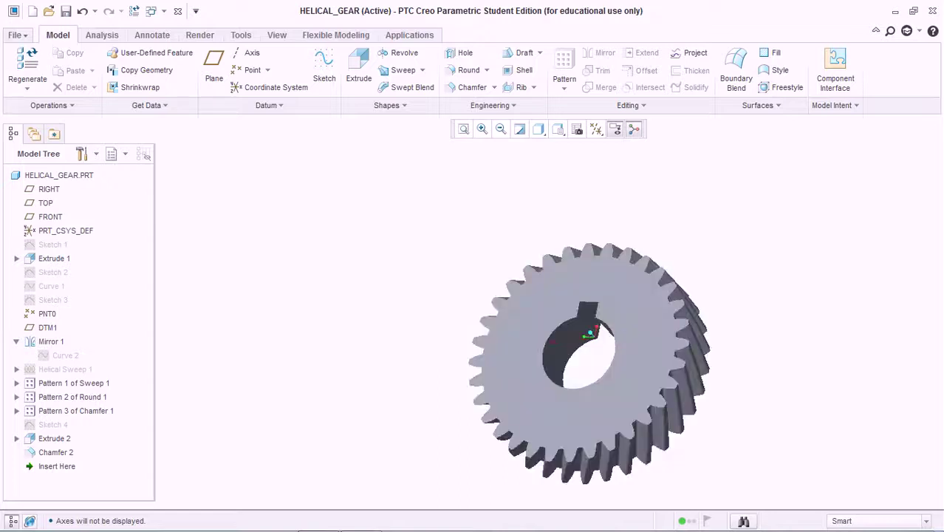
left_click(539, 129)
left_click(580, 146)
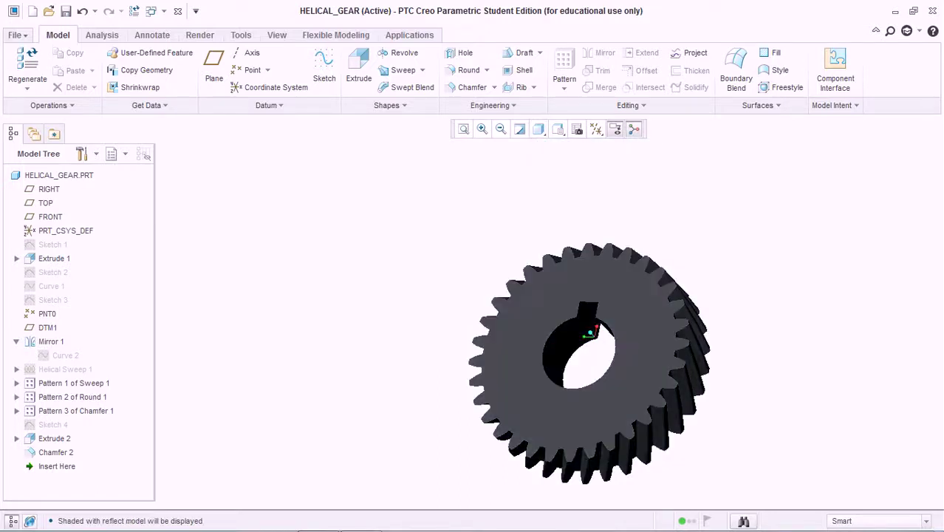
mouse_move(569, 370)
middle_mouse_down()
mouse_move(572, 315)
mouse_move(570, 351)
middle_mouse_up()
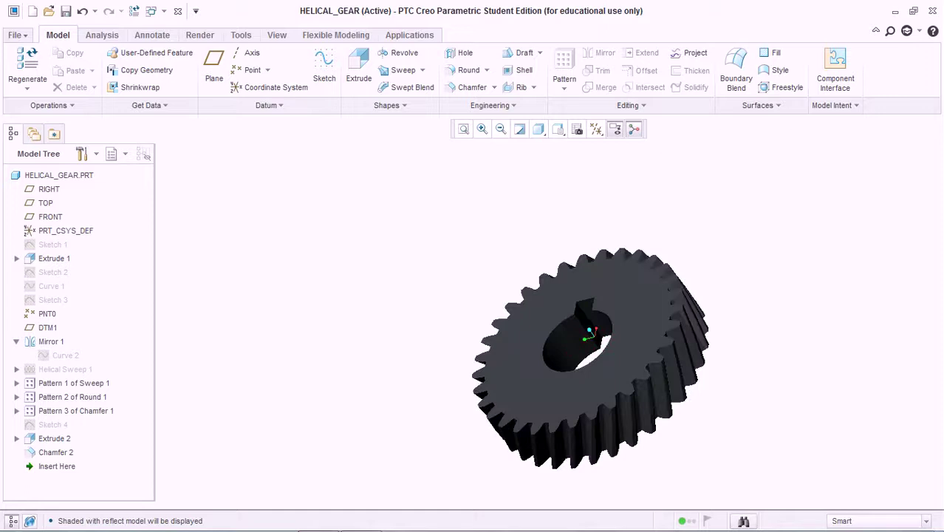
scroll(422, 338, "up", 2)
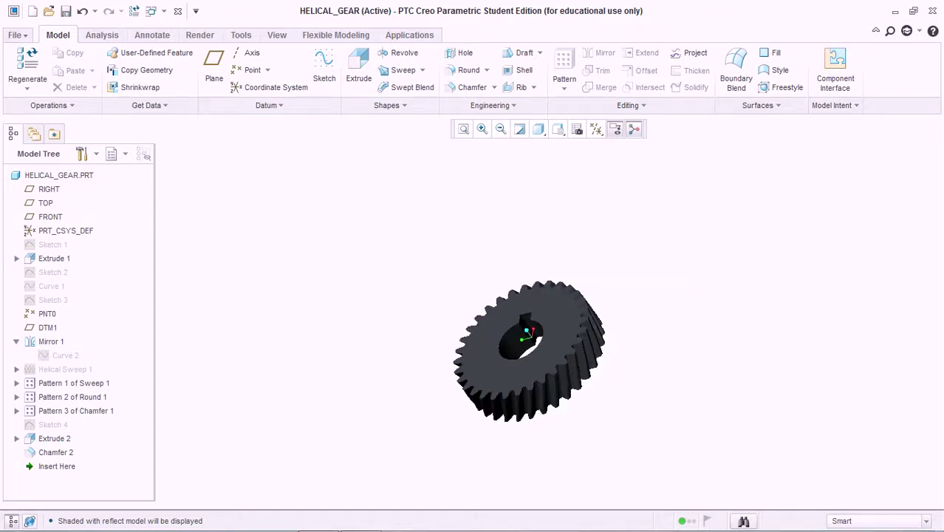
left_click(801, 518)
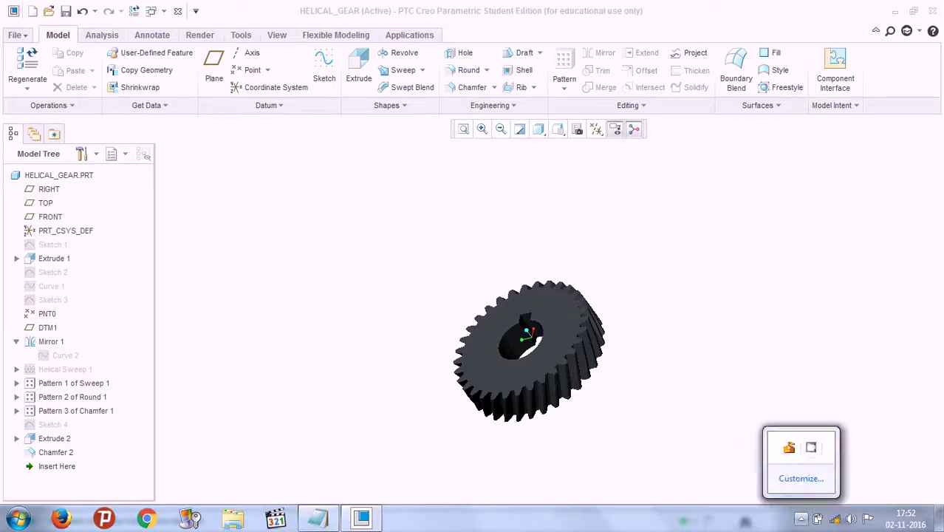
left_click(810, 448)
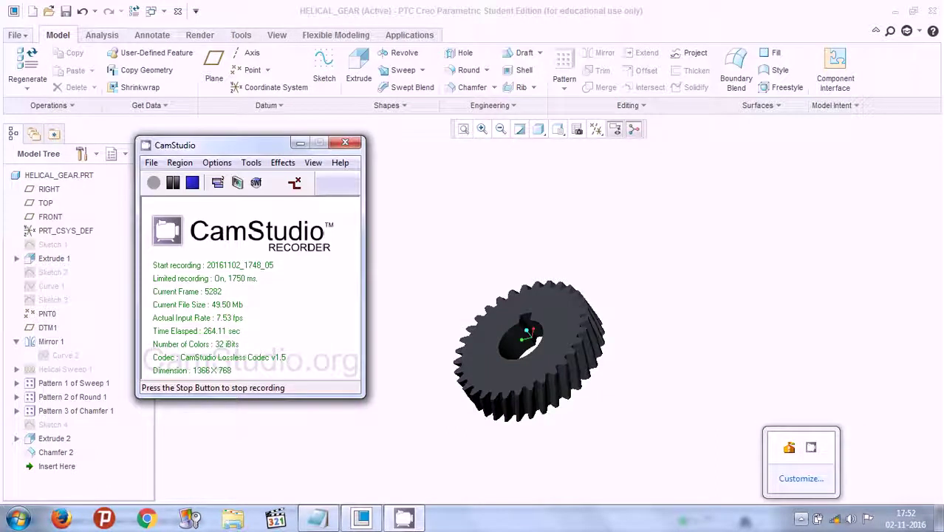